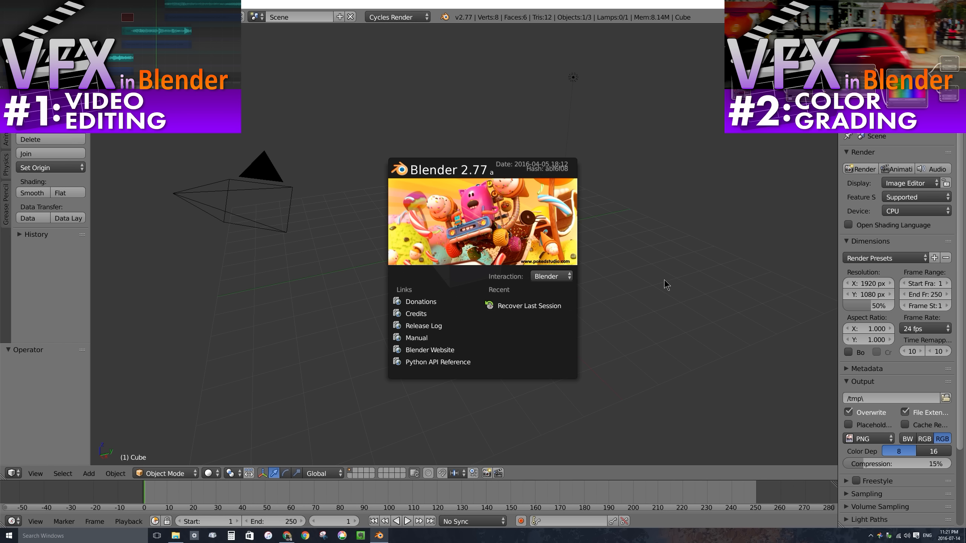
Dismiss the splash screen and turn the 3D view into a Video Sequence Editor showing both sequencer and preview
{"action": "left_click", "coordinate": [501, 222]}
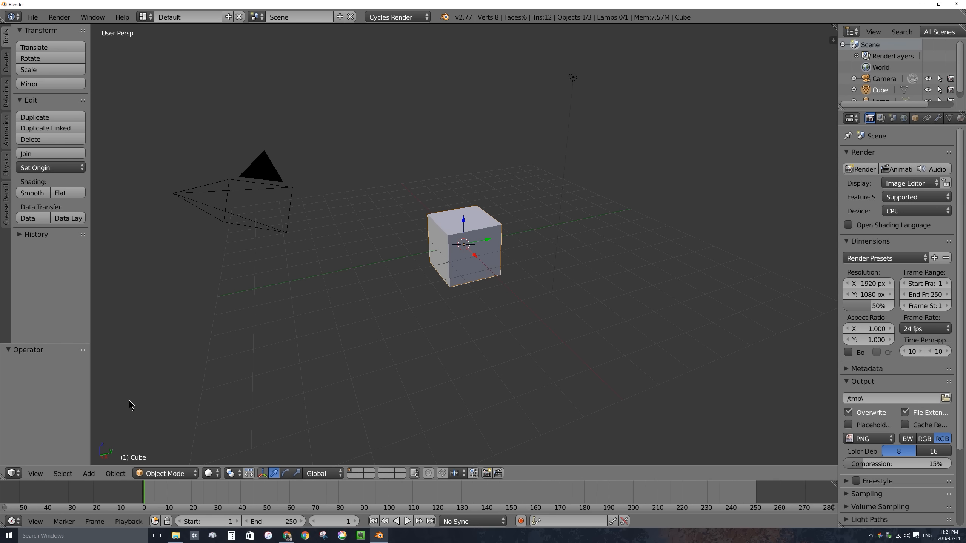
{"action": "left_click", "coordinate": [14, 474]}
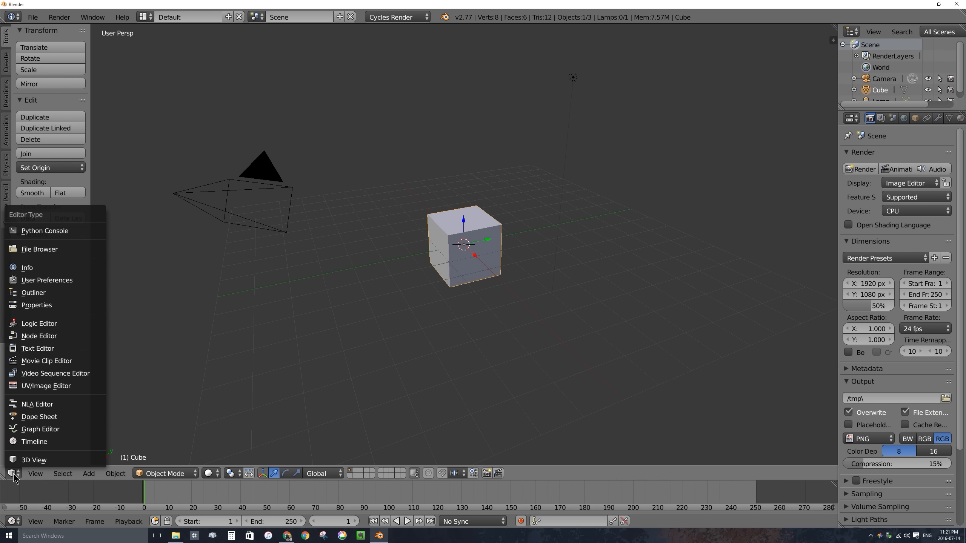
{"action": "left_click", "coordinate": [52, 375]}
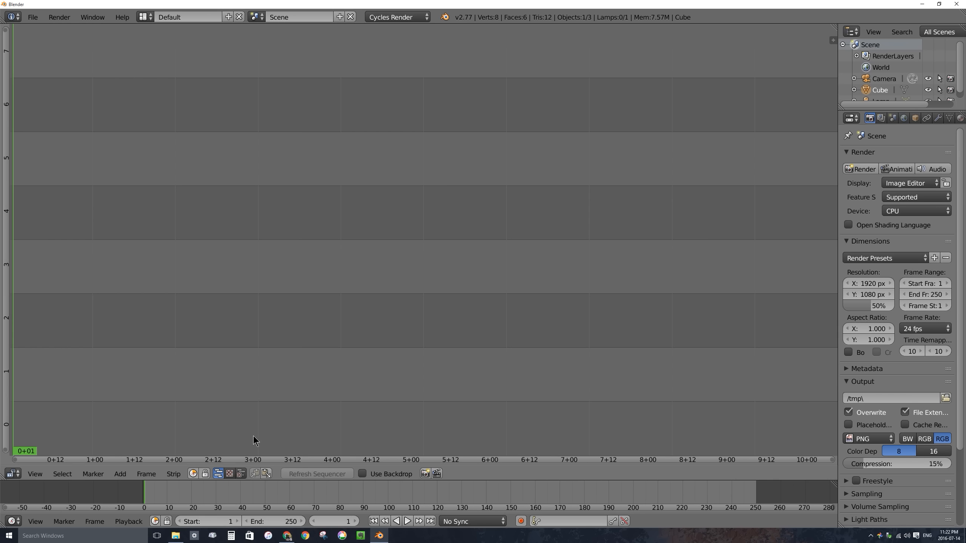
{"action": "left_click", "coordinate": [239, 475]}
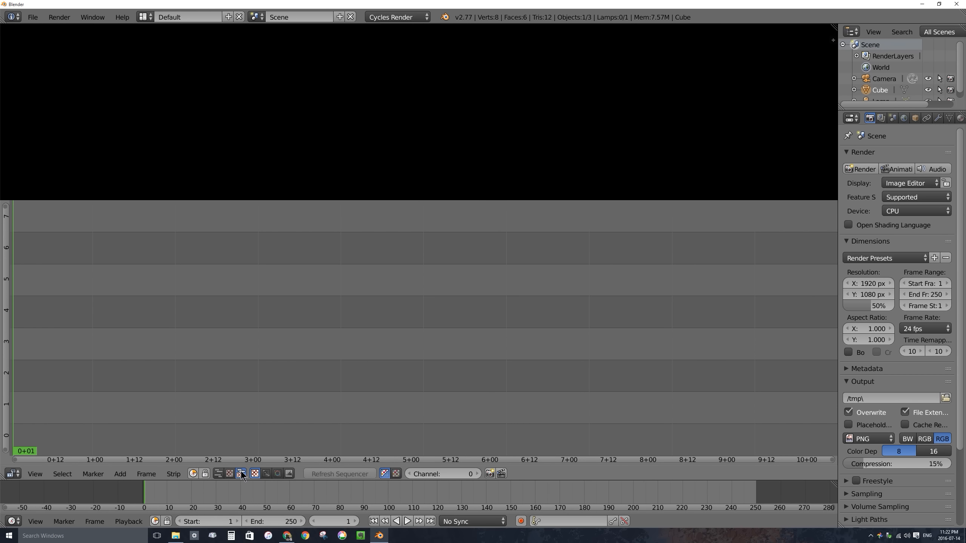
Add the movie MVI_9647.MOV from the Desktop folder to the sequencer, starting at frame 1 on channel 1
{"action": "left_click", "coordinate": [118, 474]}
{"action": "left_click", "coordinate": [146, 427]}
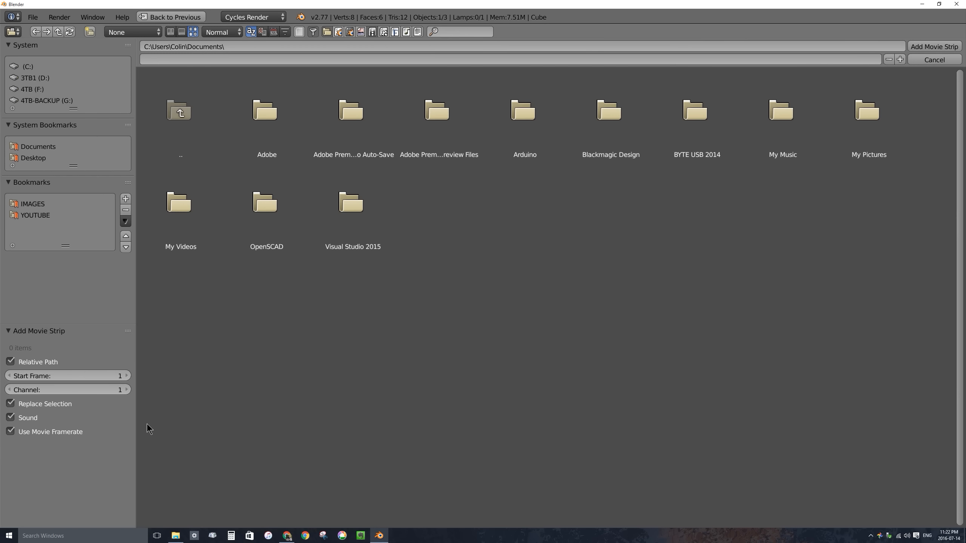
{"action": "left_click", "coordinate": [32, 158]}
{"action": "left_click", "coordinate": [240, 156]}
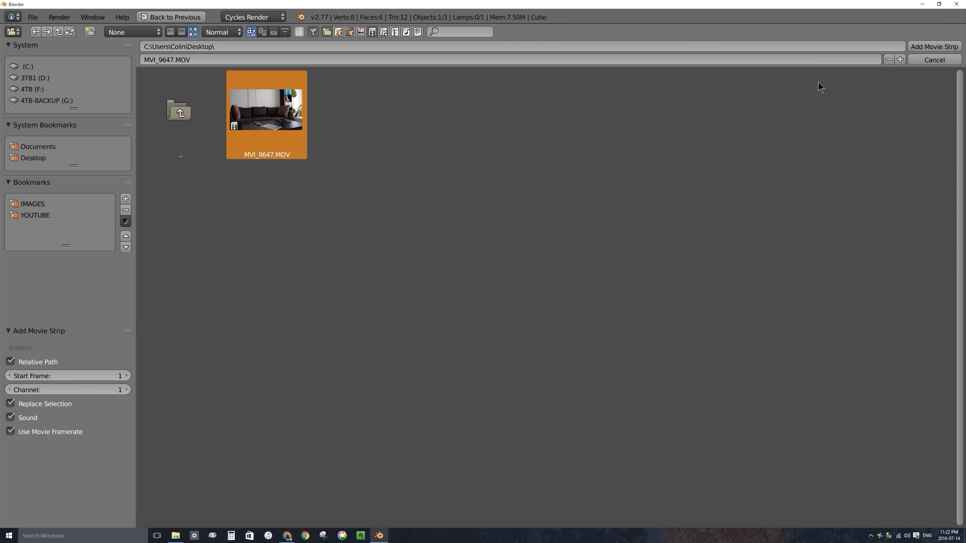
{"action": "left_click", "coordinate": [923, 48]}
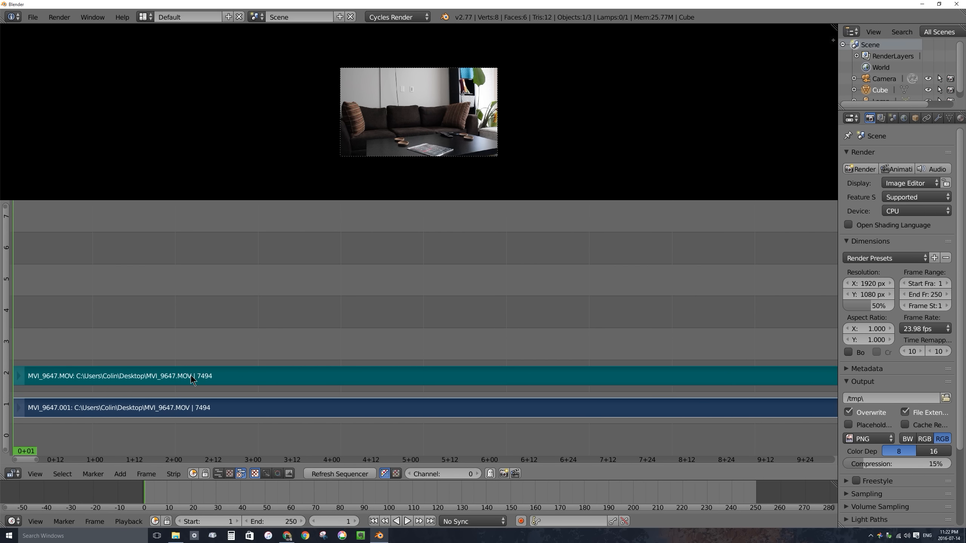
Erase the audio strip of the imported movie on channel 2
{"action": "right_click", "coordinate": [216, 379]}
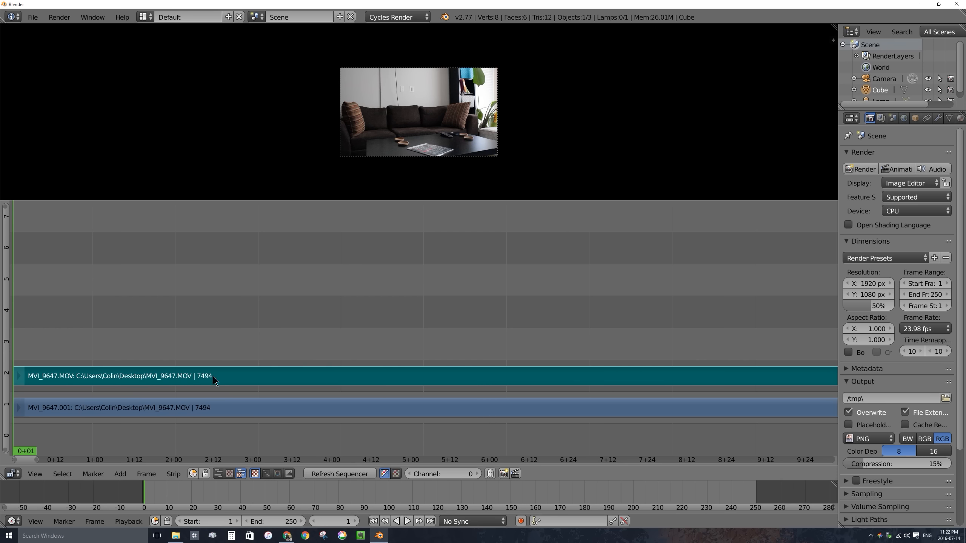
{"action": "key", "text": "x"}
{"action": "left_click", "coordinate": [444, 379]}
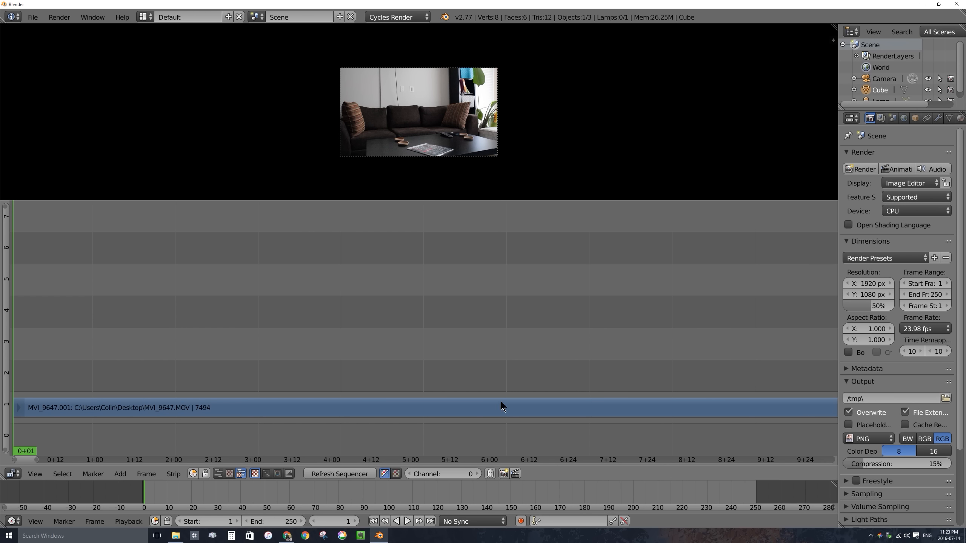
Scrub through the footage to frame 1367, where the man in the green shirt is seated, and cut the movie strip there
{"action": "key", "text": "Home"}
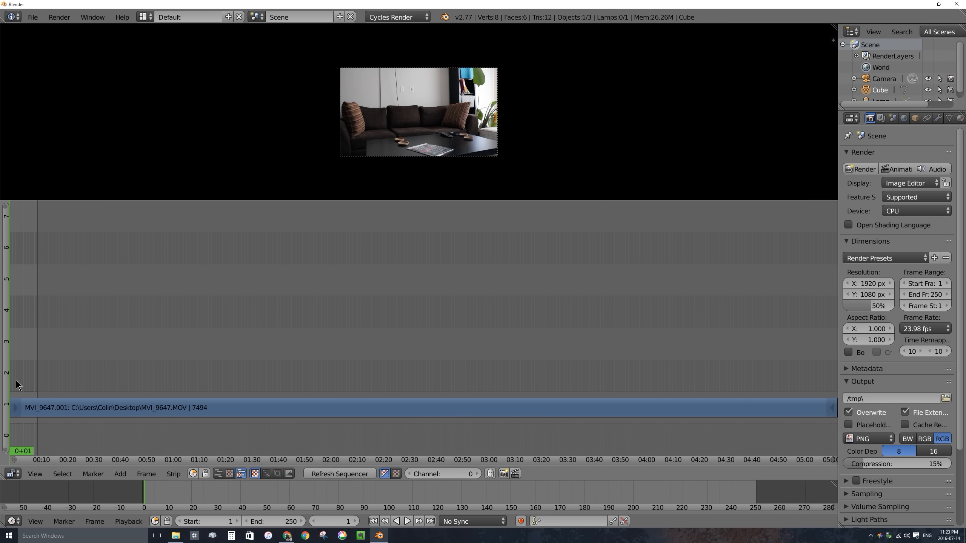
{"action": "key", "text": "alt+a"}
{"action": "left_click_drag", "start_coordinate": [45, 383], "coordinate": [154, 363]}
{"action": "scroll", "coordinate": [373, 136], "scroll_direction": "up", "scroll_amount": 1}
{"action": "scroll", "coordinate": [373, 136], "scroll_direction": "up", "scroll_amount": 1}
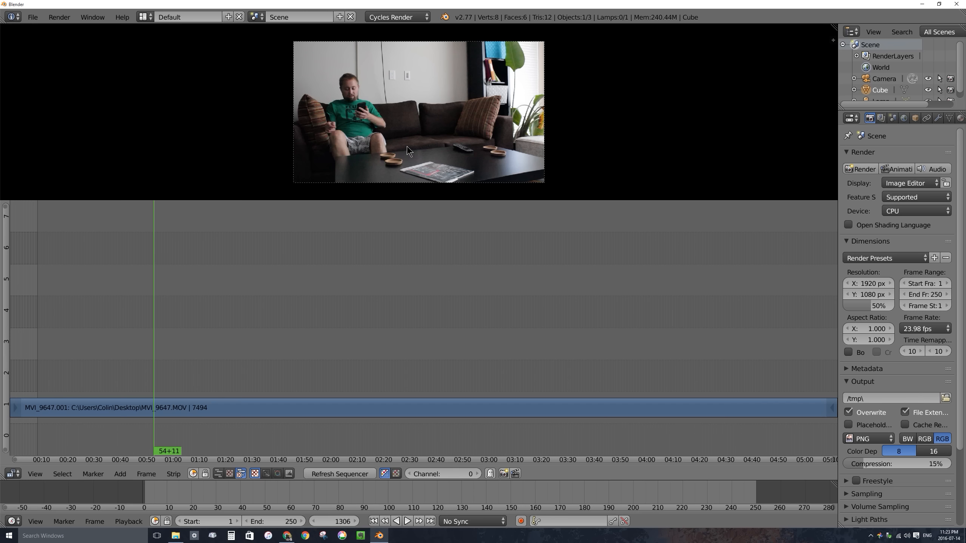
{"action": "left_click_drag", "start_coordinate": [160, 363], "coordinate": [160, 341]}
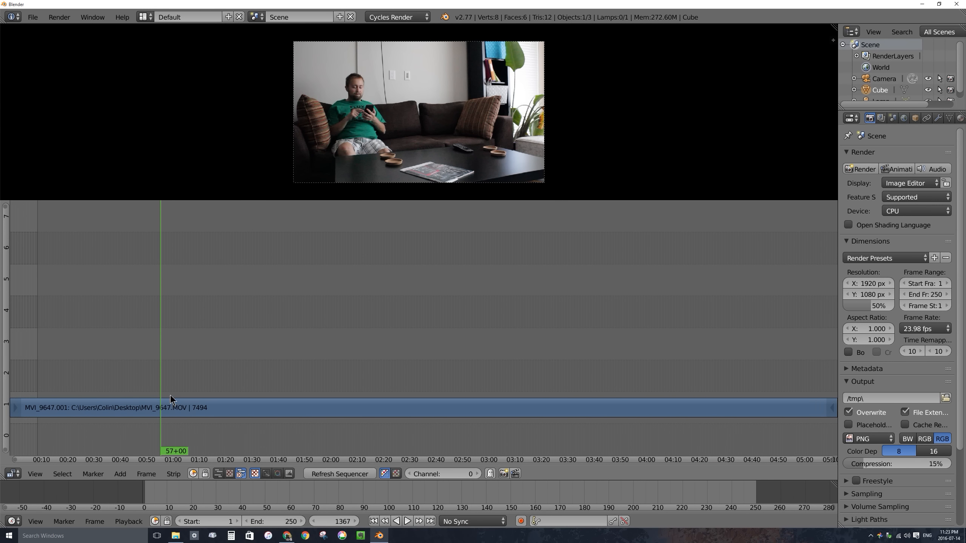
{"action": "right_click", "coordinate": [157, 409]}
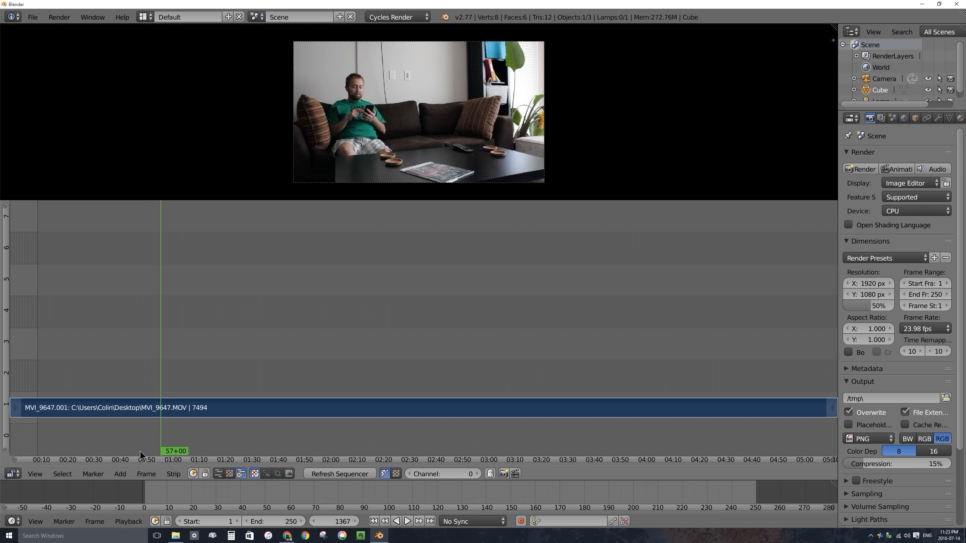
{"action": "left_click", "coordinate": [174, 474]}
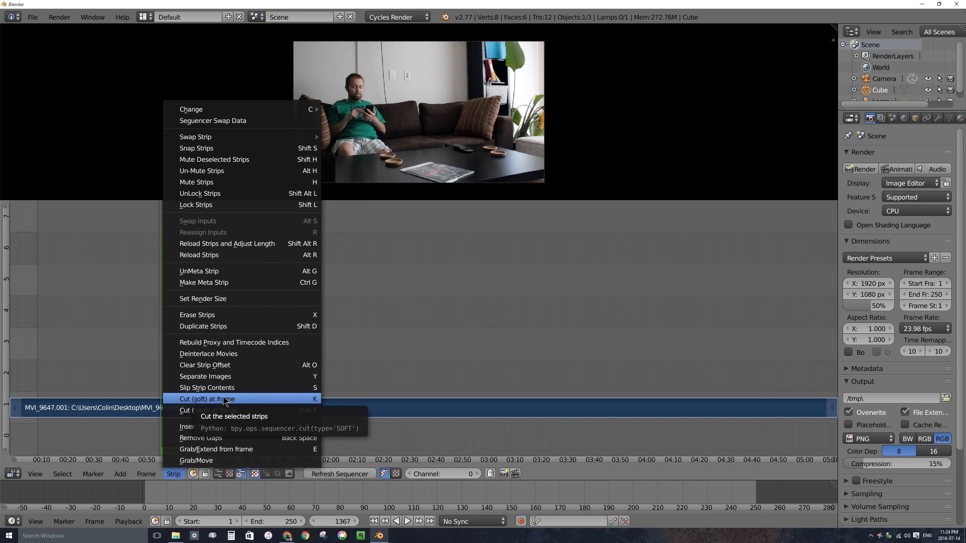
{"action": "key", "text": "shift+k"}
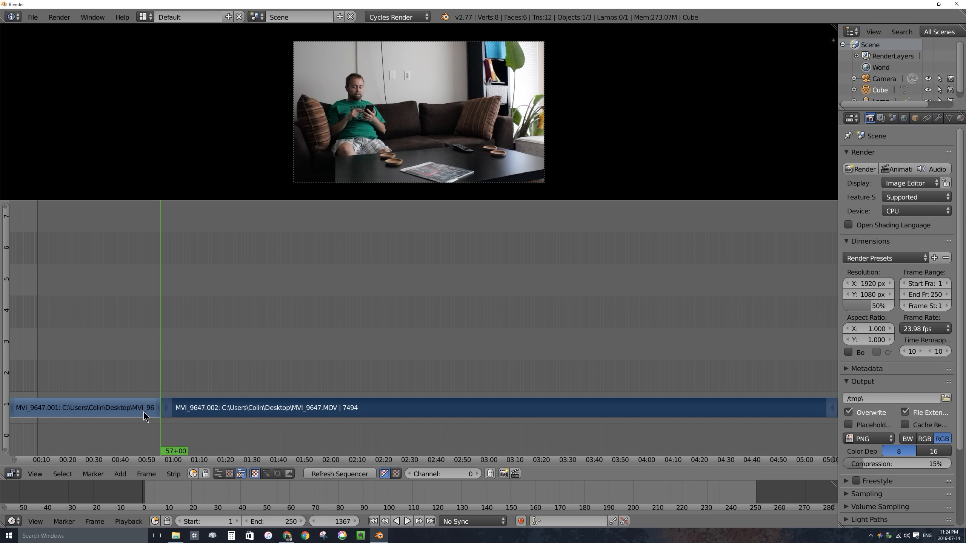
Erase the part of the movie strip before the cut
{"action": "right_click", "coordinate": [189, 411]}
{"action": "right_click", "coordinate": [133, 411], "text": "shift"}
{"action": "key", "text": "x"}
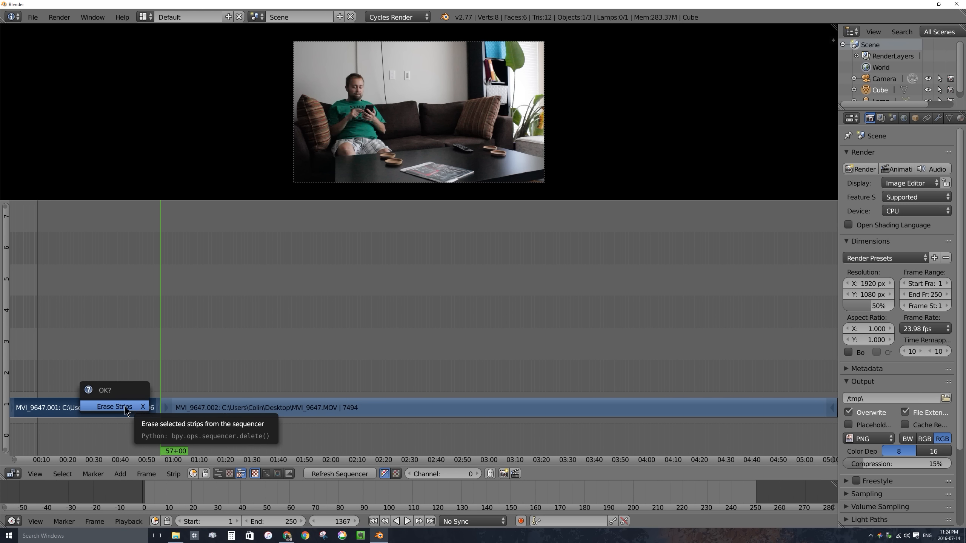
{"action": "left_click", "coordinate": [126, 407]}
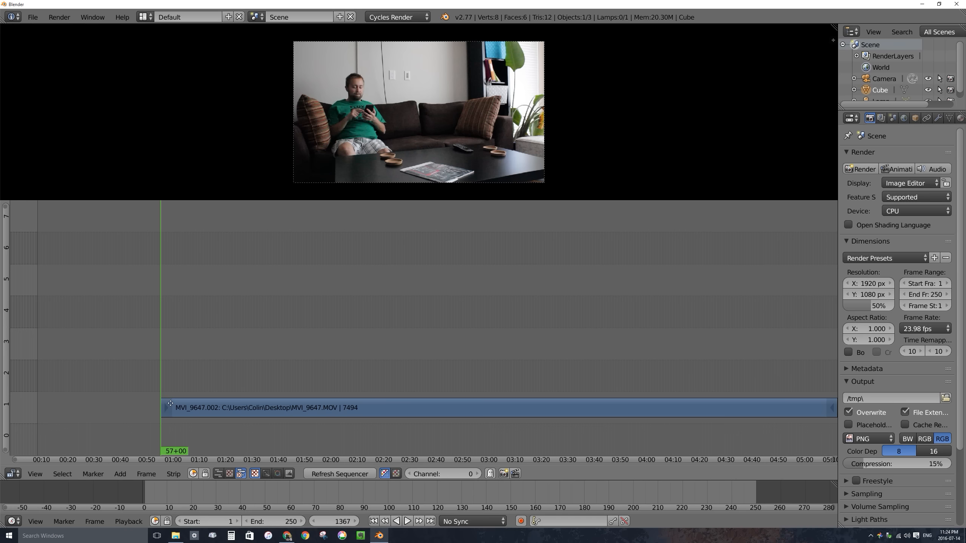
Move the remaining movie strip back along channel 1 so that it starts at frame 1
{"action": "middle_click_drag", "start_coordinate": [170, 403], "coordinate": [348, 410]}
{"action": "right_click", "coordinate": [349, 410]}
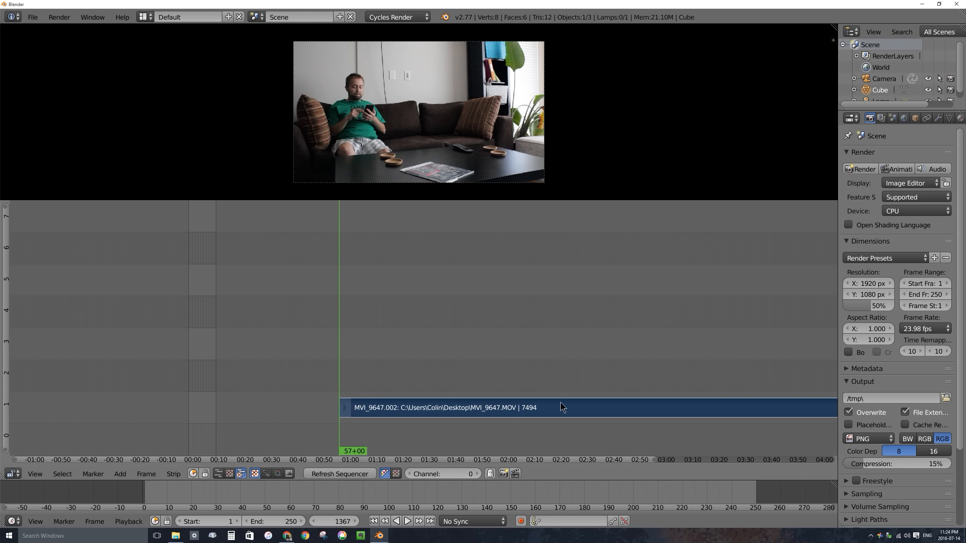
{"action": "key", "text": "g"}
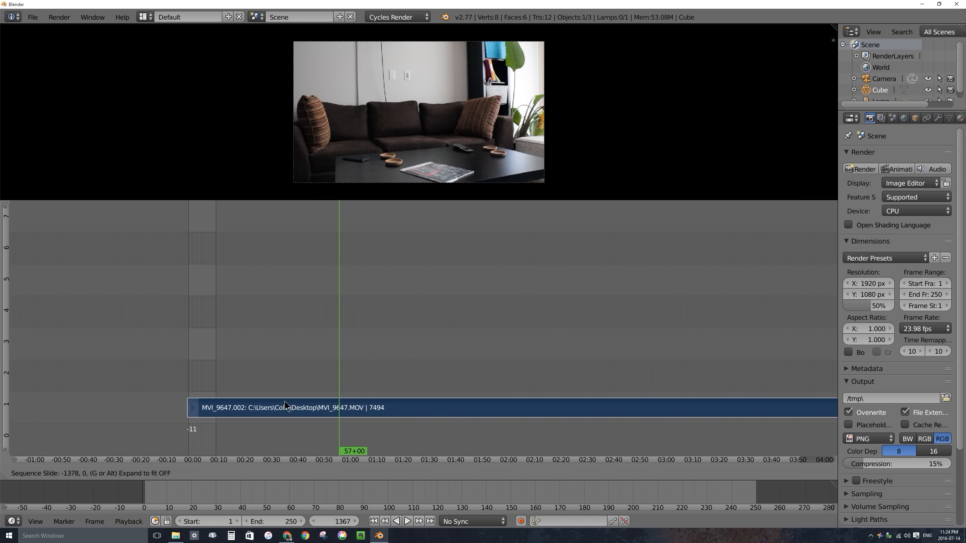
{"action": "left_click", "coordinate": [285, 402]}
{"action": "middle_click_drag", "start_coordinate": [191, 376], "coordinate": [333, 372]}
{"action": "left_click_drag", "start_coordinate": [332, 373], "coordinate": [331, 373]}
{"action": "scroll", "coordinate": [330, 390], "scroll_direction": "up", "scroll_amount": 12}
{"action": "middle_click_drag", "start_coordinate": [208, 387], "coordinate": [436, 393]}
{"action": "scroll", "coordinate": [437, 393], "scroll_direction": "up", "scroll_amount": 14}
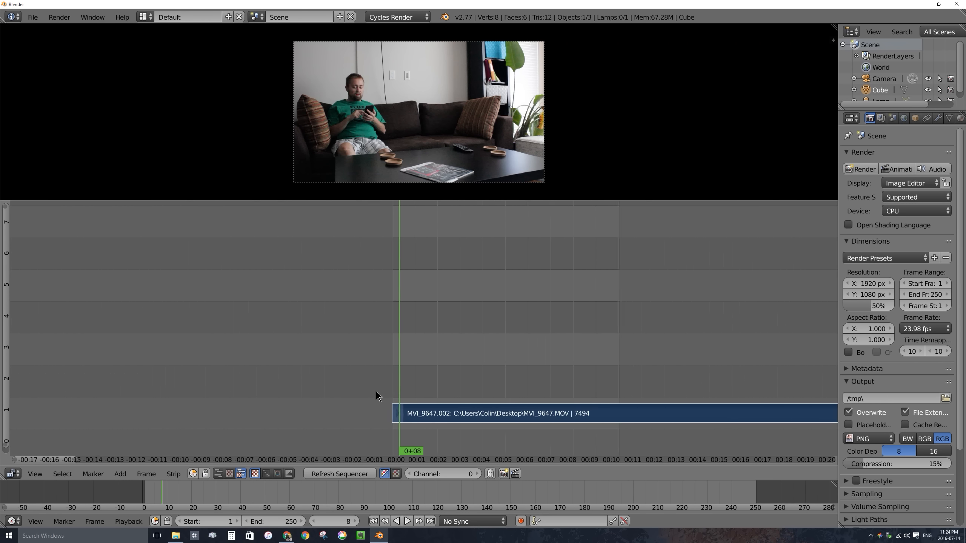
{"action": "scroll", "coordinate": [392, 391], "scroll_direction": "up", "scroll_amount": 11}
{"action": "key", "text": "g"}
{"action": "left_click", "coordinate": [402, 392]}
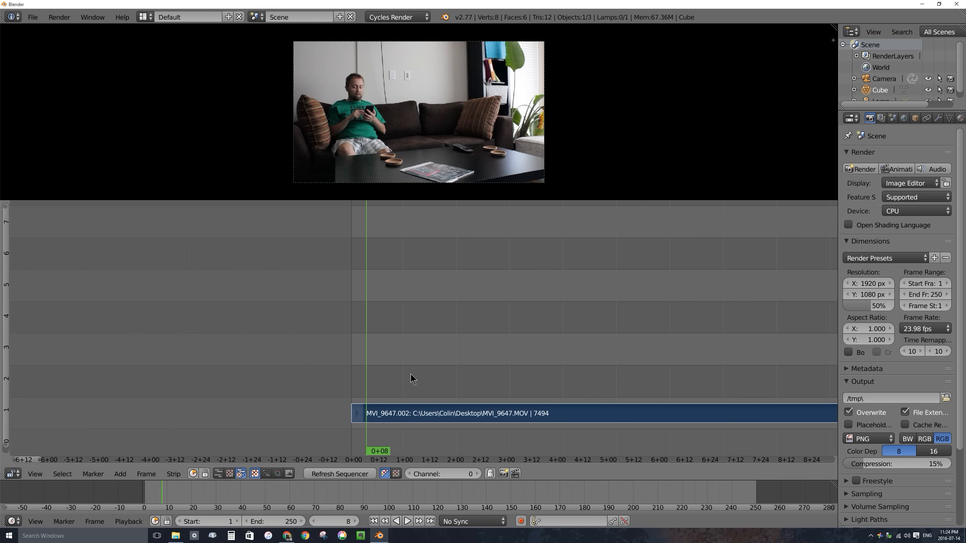
Scrub to the end of the green-shirt performance and cut the strip at frame 609
{"action": "scroll", "coordinate": [437, 377], "scroll_direction": "down", "scroll_amount": 17}
{"action": "middle_click_drag", "start_coordinate": [498, 372], "coordinate": [325, 374]}
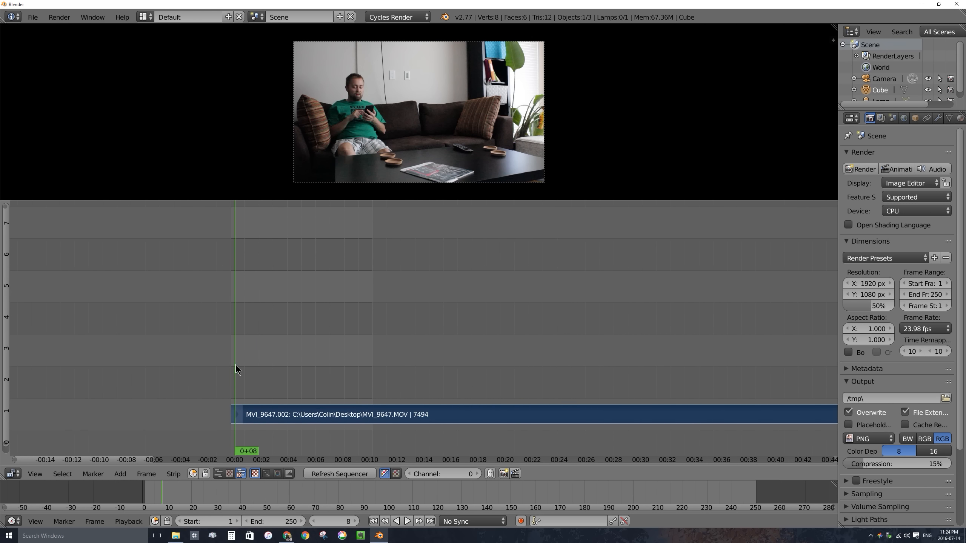
{"action": "left_click_drag", "start_coordinate": [236, 366], "coordinate": [577, 386]}
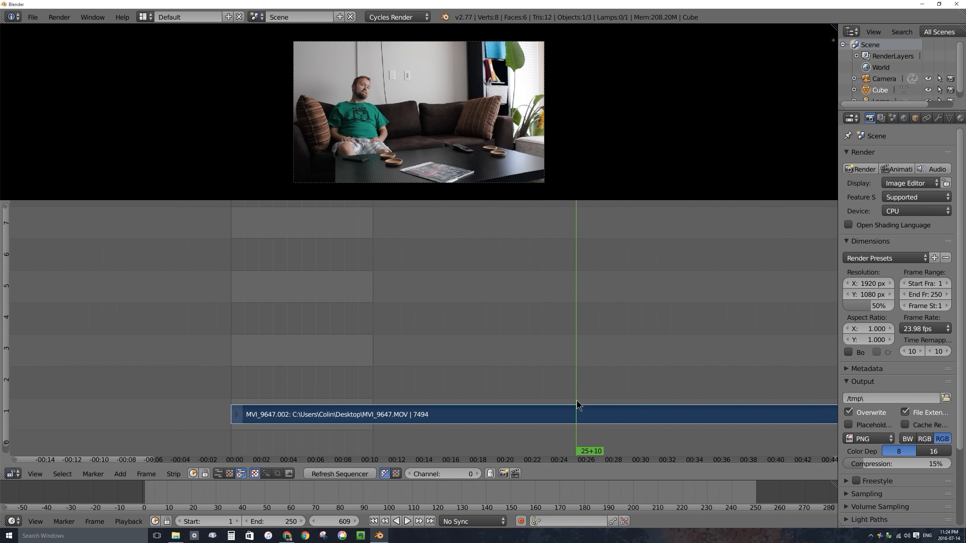
{"action": "key", "text": "k"}
Cut the rest of the footage at frame 2941, where the man in the black shirt is seated, and erase the section between the cuts
{"action": "scroll", "coordinate": [650, 399], "scroll_direction": "down", "scroll_amount": 1}
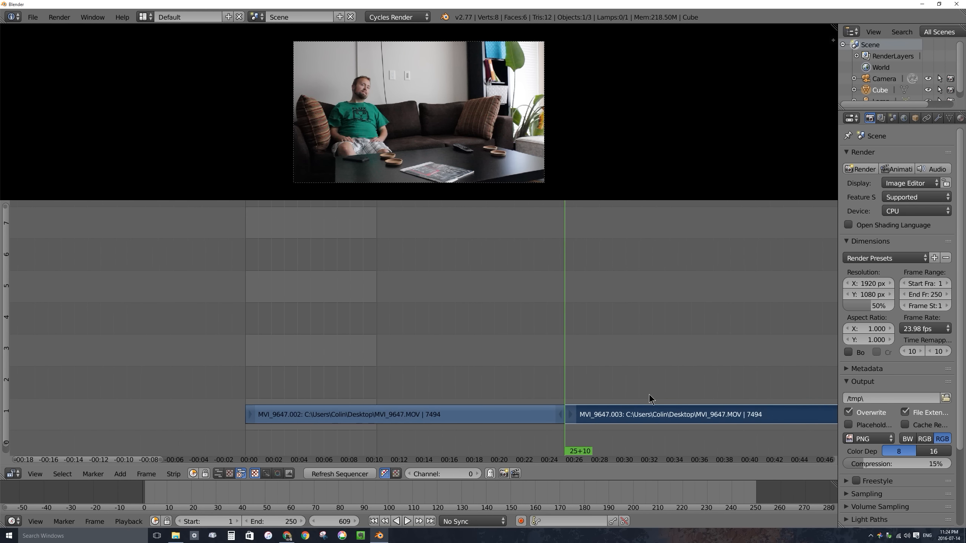
{"action": "scroll", "coordinate": [649, 395], "scroll_direction": "down", "scroll_amount": 1}
{"action": "middle_click_drag", "start_coordinate": [649, 395], "coordinate": [389, 380]}
{"action": "left_click_drag", "start_coordinate": [387, 378], "coordinate": [695, 360]}
{"action": "middle_click_drag", "start_coordinate": [696, 358], "coordinate": [308, 360]}
{"action": "scroll", "coordinate": [308, 360], "scroll_direction": "down", "scroll_amount": 13}
{"action": "left_click_drag", "start_coordinate": [396, 361], "coordinate": [656, 381]}
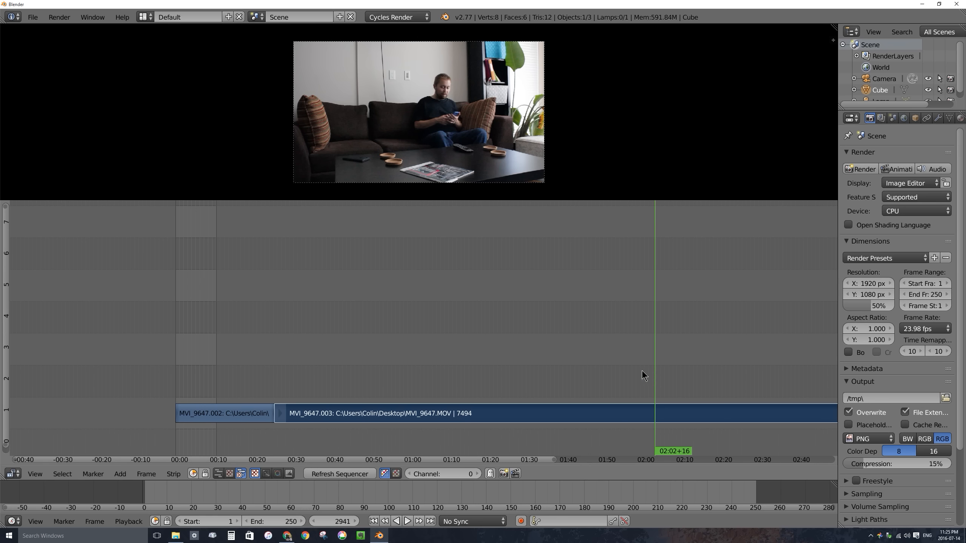
{"action": "key", "text": "k"}
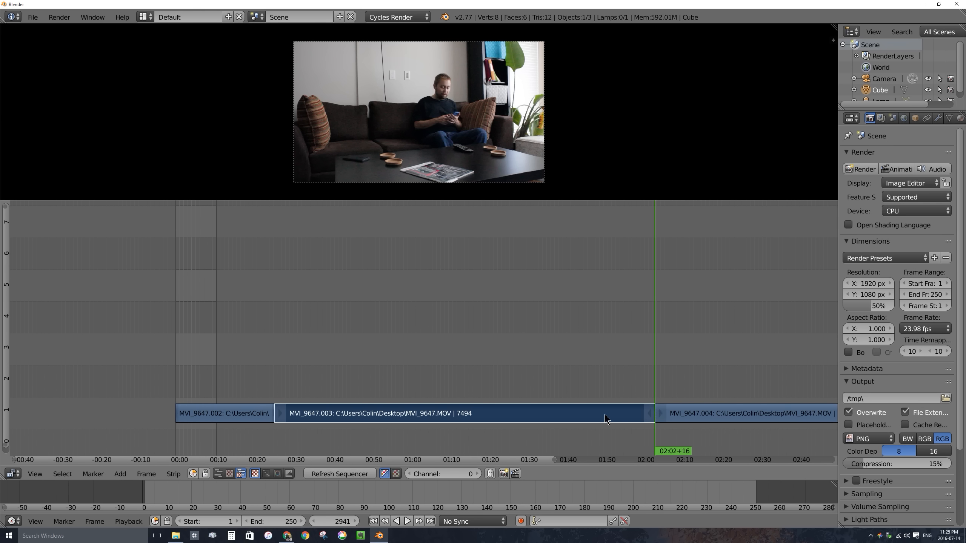
{"action": "key", "text": "x"}
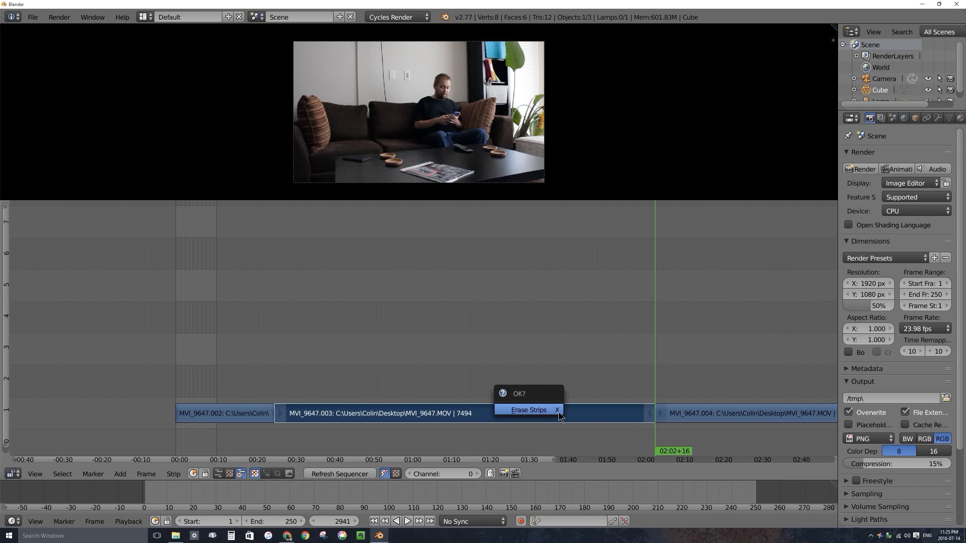
{"action": "left_click", "coordinate": [556, 412]}
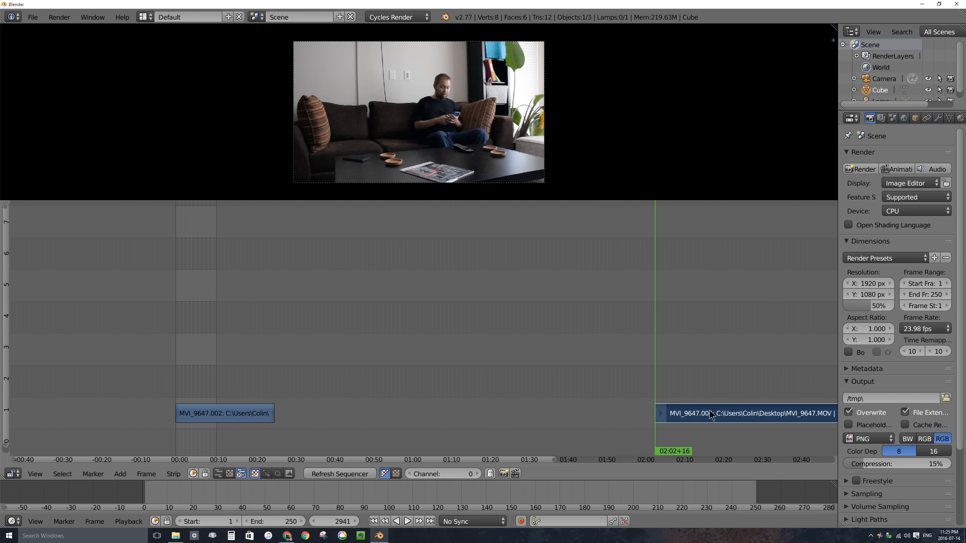
Move the black-shirt strip to channel 2 above the green-shirt strip and align its start with the lower strip's start at frame 1
{"action": "right_click_drag", "start_coordinate": [705, 415], "coordinate": [227, 382]}
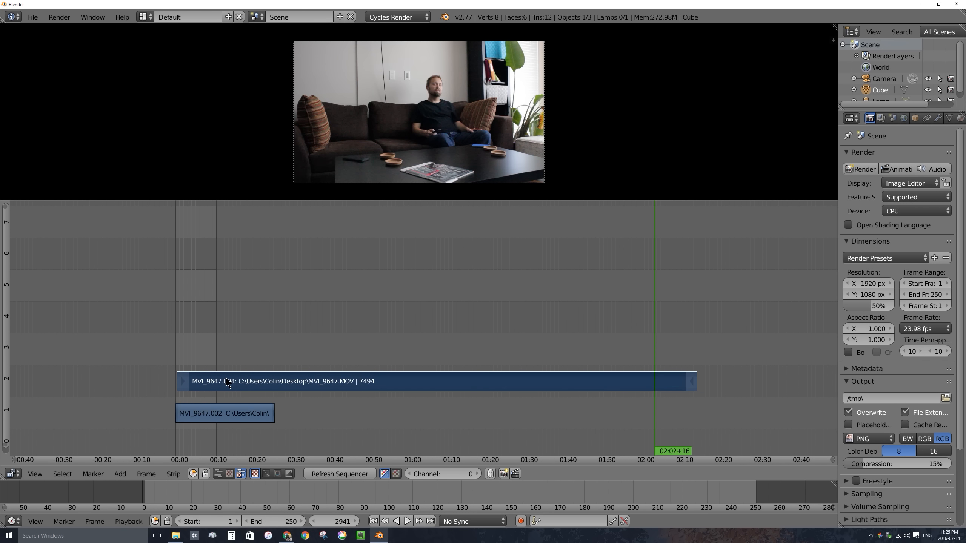
{"action": "key", "text": "g"}
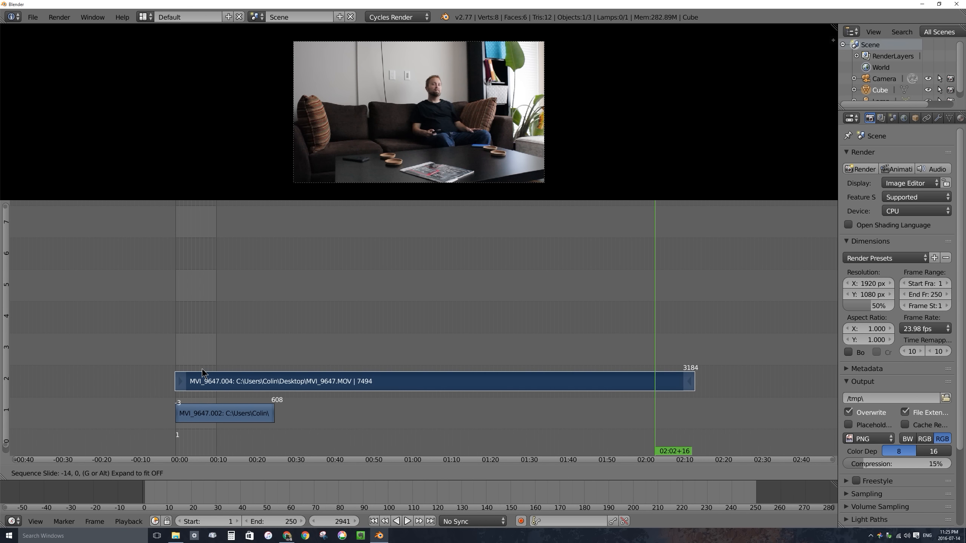
{"action": "left_click", "coordinate": [203, 368]}
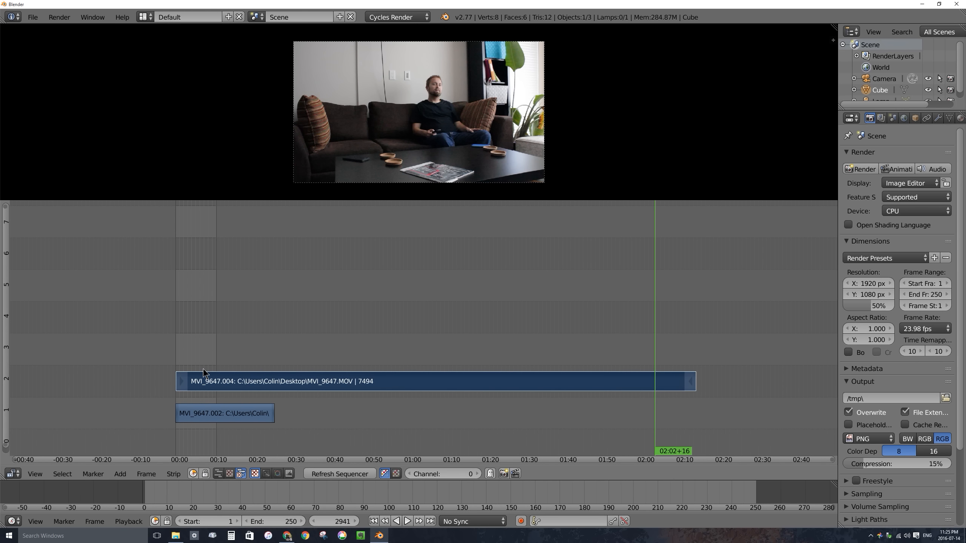
{"action": "middle_click_drag", "start_coordinate": [172, 366], "coordinate": [300, 362]}
{"action": "left_click", "coordinate": [302, 358]}
{"action": "scroll", "coordinate": [293, 362], "scroll_direction": "up", "scroll_amount": 10}
{"action": "middle_click_drag", "start_coordinate": [152, 367], "coordinate": [227, 341]}
{"action": "scroll", "coordinate": [438, 358], "scroll_direction": "up", "scroll_amount": 16}
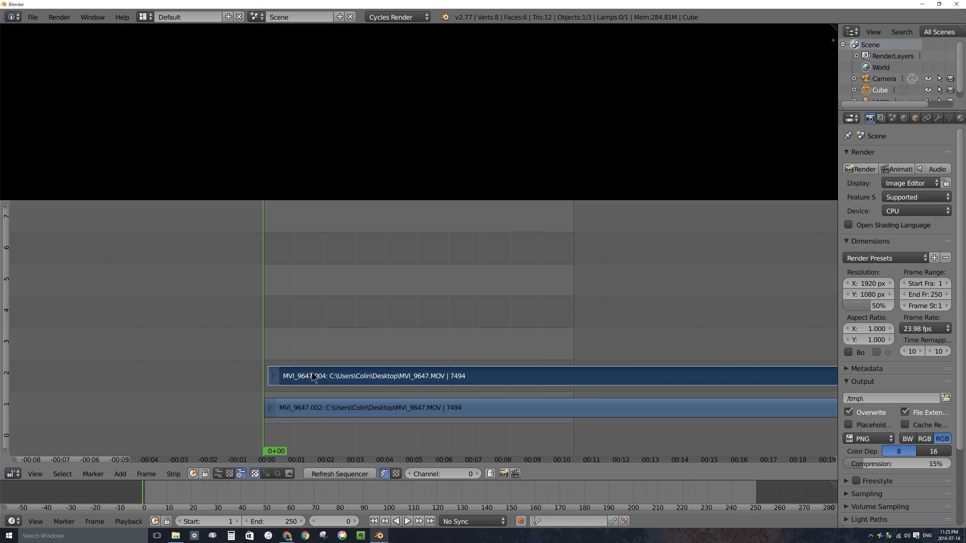
{"action": "key", "text": "g"}
{"action": "left_click", "coordinate": [306, 377]}
Find where the man in the black shirt still sits motionless before the lower strip ends, and cut both strips at frame 542
{"action": "middle_click_drag", "start_coordinate": [306, 375], "coordinate": [128, 358]}
{"action": "scroll", "coordinate": [318, 343], "scroll_direction": "down", "scroll_amount": 18}
{"action": "left_click_drag", "start_coordinate": [391, 348], "coordinate": [535, 355]}
{"action": "scroll", "coordinate": [527, 369], "scroll_direction": "up", "scroll_amount": 5}
{"action": "middle_click_drag", "start_coordinate": [559, 365], "coordinate": [454, 365]}
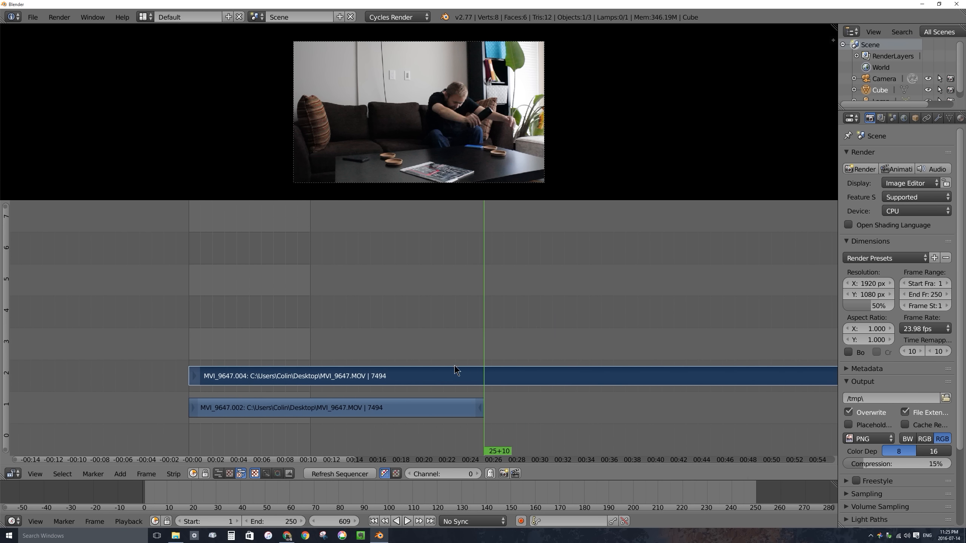
{"action": "left_click_drag", "start_coordinate": [486, 359], "coordinate": [462, 359]}
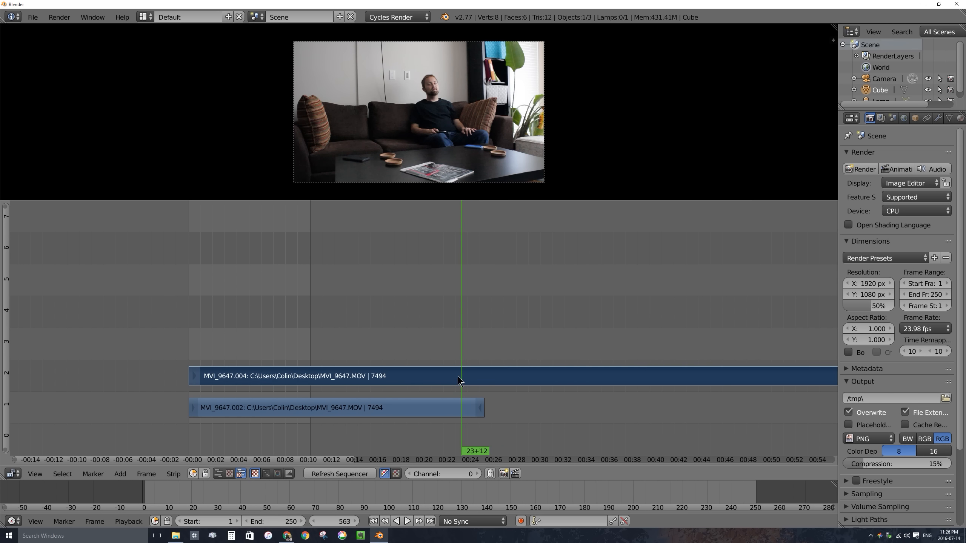
{"action": "left_click_drag", "start_coordinate": [468, 360], "coordinate": [452, 359]}
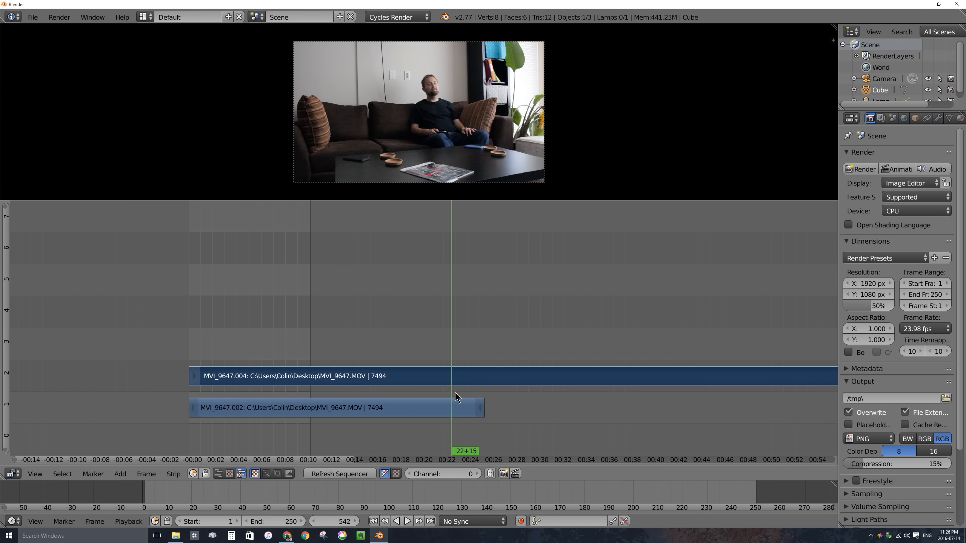
{"action": "key", "text": "k"}
{"action": "right_click", "coordinate": [455, 403]}
{"action": "key", "text": "k"}
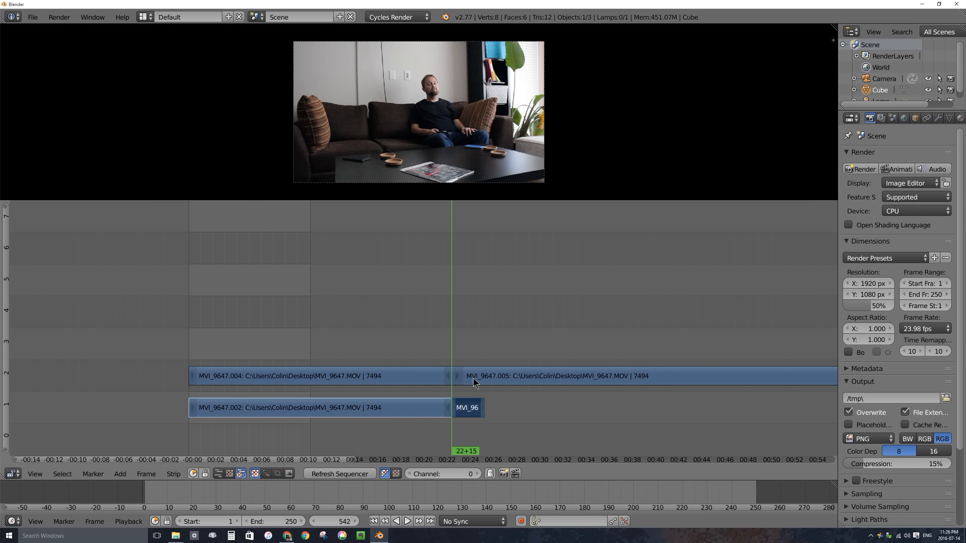
Erase the leftover pieces of both strips after the cut at frame 542
{"action": "right_click", "coordinate": [470, 404]}
{"action": "key", "text": "x"}
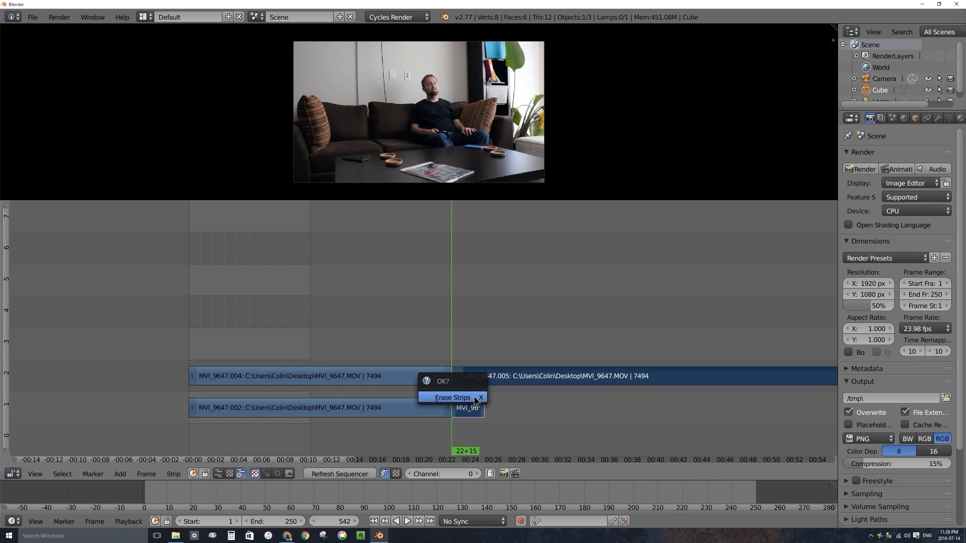
{"action": "left_click", "coordinate": [474, 397]}
{"action": "middle_click_drag", "start_coordinate": [512, 382], "coordinate": [349, 378]}
{"action": "scroll", "coordinate": [347, 374], "scroll_direction": "down", "scroll_amount": 5}
{"action": "scroll", "coordinate": [422, 381], "scroll_direction": "down", "scroll_amount": 4}
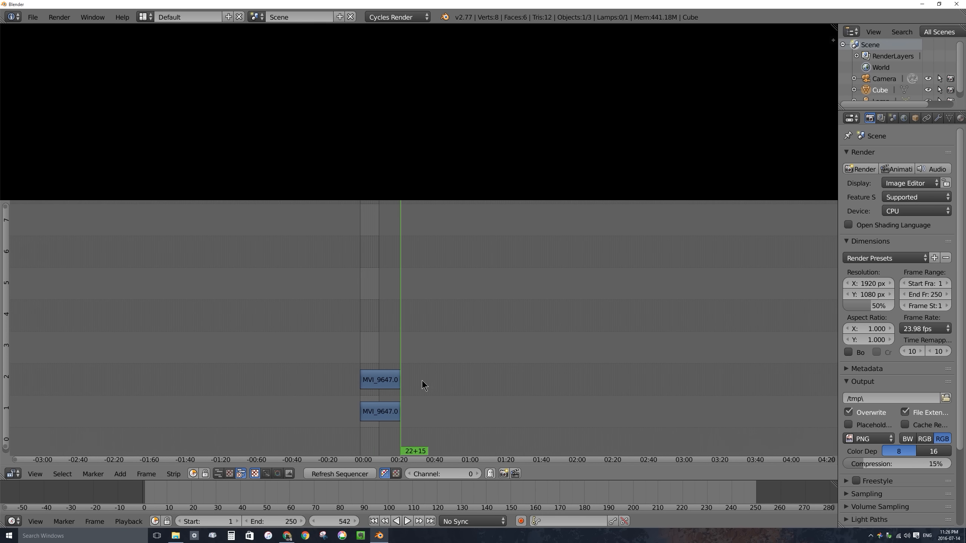
Scrub the stacked takes to frame 312 and select each strip in turn, ending on the black-shirt strip in channel 2
{"action": "key", "text": "Home"}
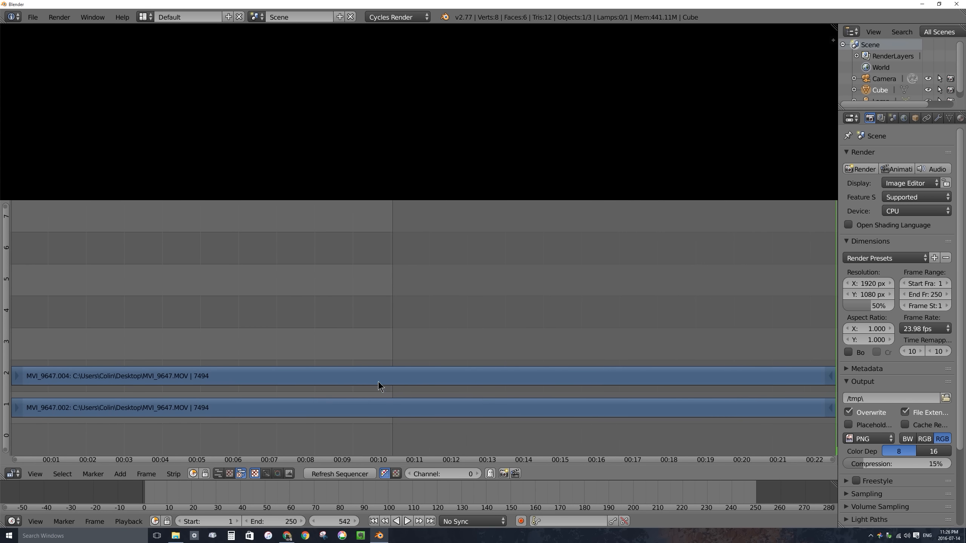
{"action": "scroll", "coordinate": [388, 380], "scroll_direction": "down", "scroll_amount": 1}
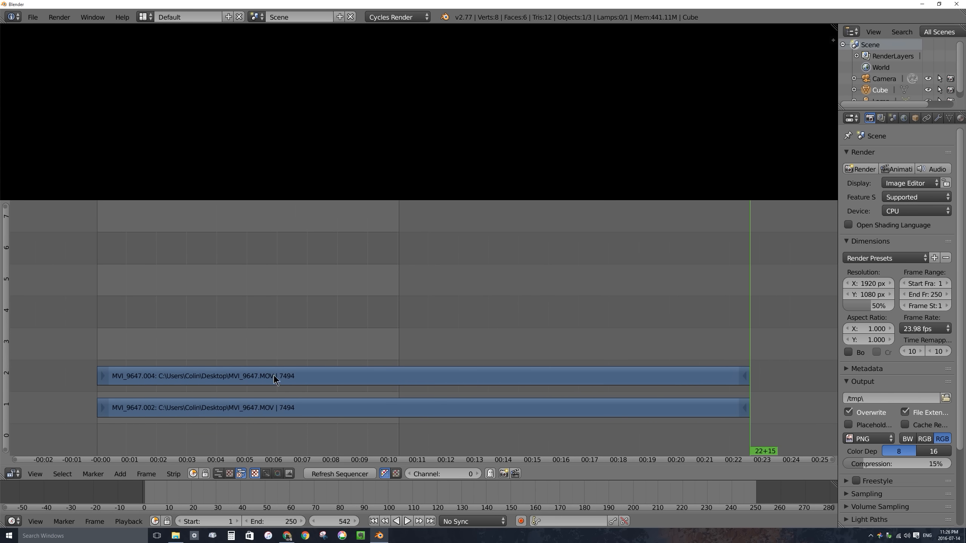
{"action": "left_click_drag", "start_coordinate": [273, 375], "coordinate": [454, 368]}
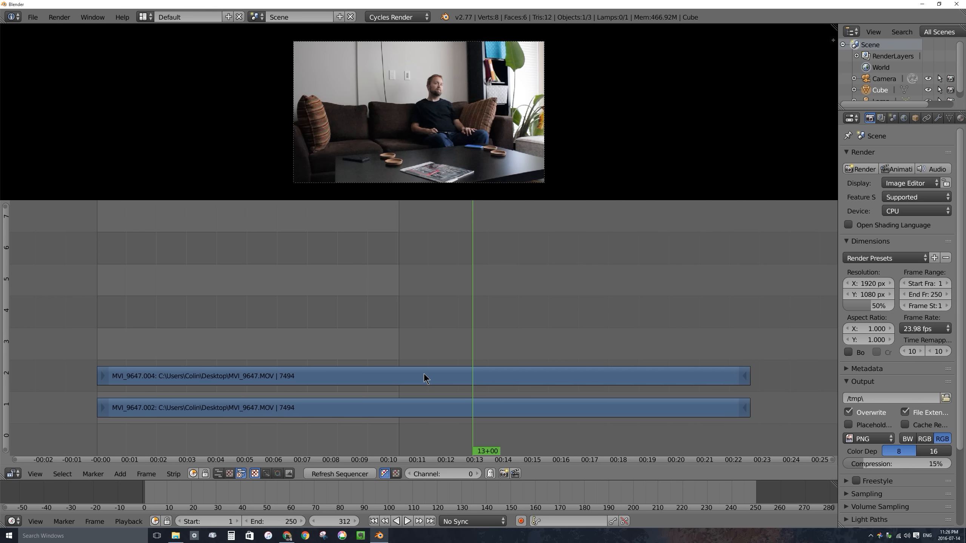
{"action": "right_click", "coordinate": [427, 401]}
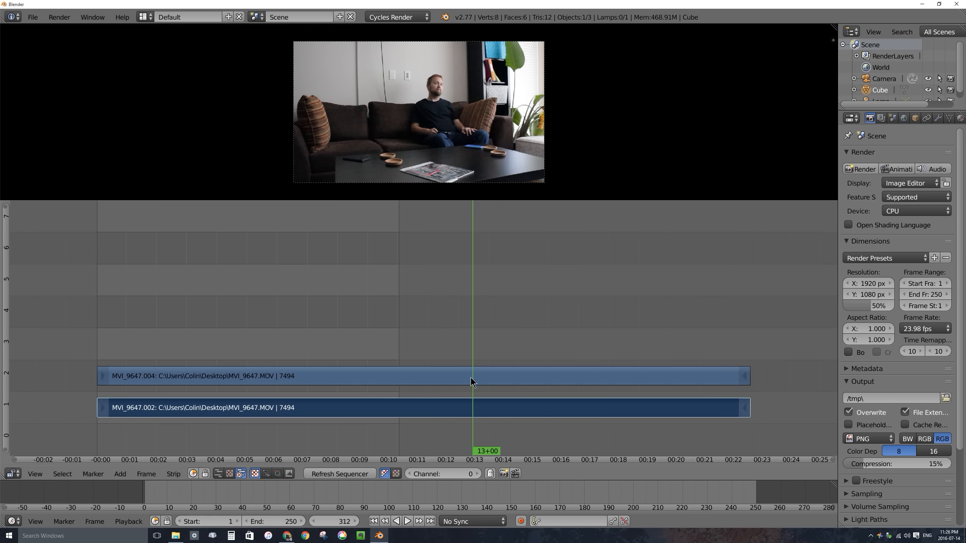
{"action": "right_click", "coordinate": [439, 377]}
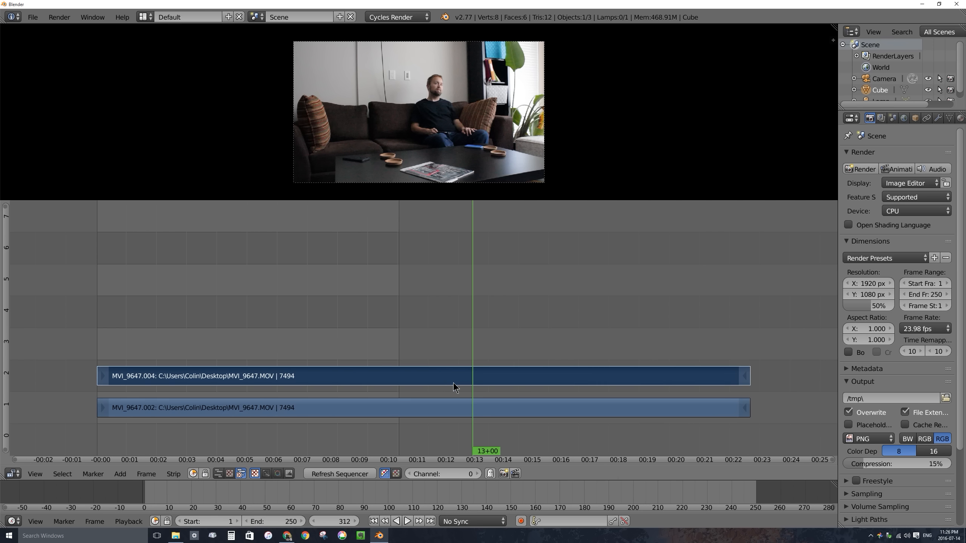
Go to the strips' last visible frame and set the scene's end frame to 541
{"action": "left_click_drag", "start_coordinate": [491, 343], "coordinate": [750, 343]}
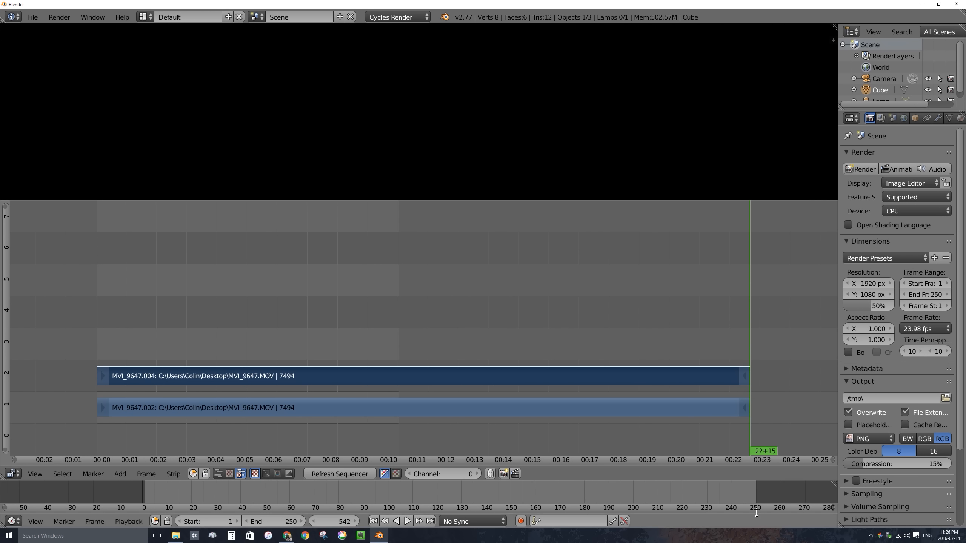
{"action": "left_click", "coordinate": [750, 336]}
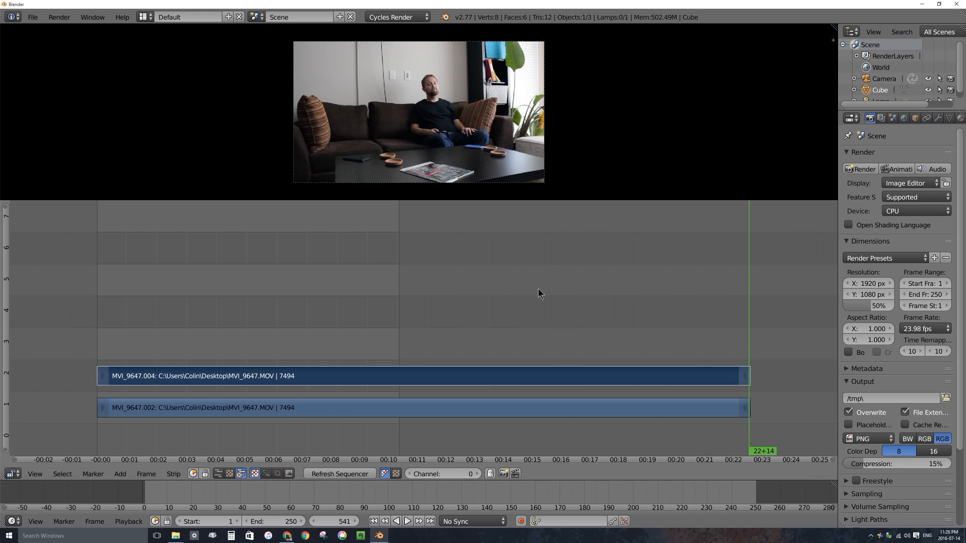
{"action": "middle_click_drag", "start_coordinate": [693, 306], "coordinate": [630, 270]}
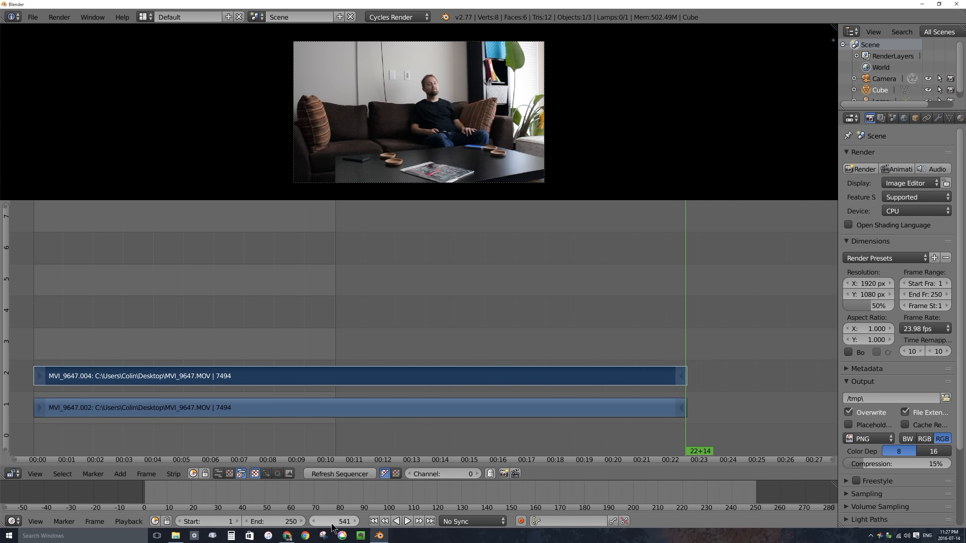
{"action": "left_click", "coordinate": [291, 525]}
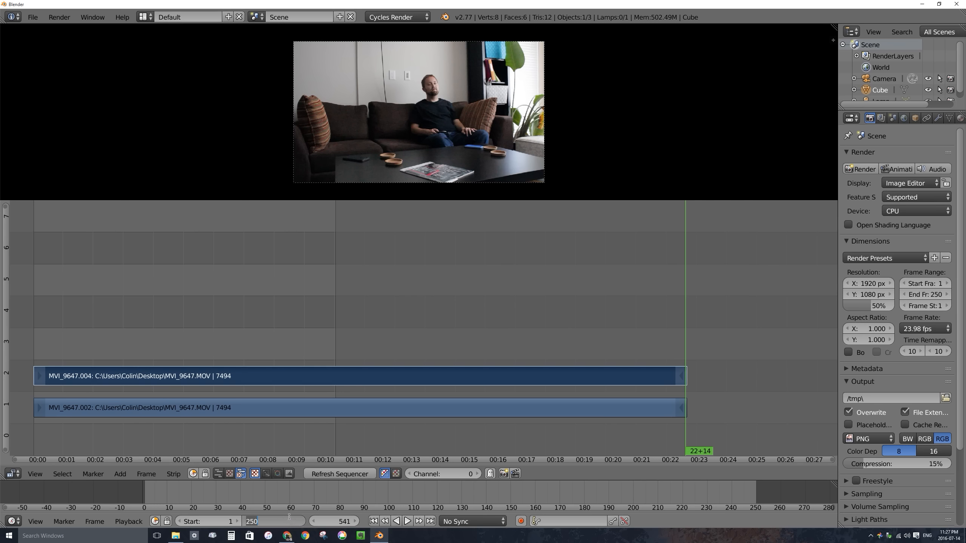
{"action": "key", "text": "Return"}
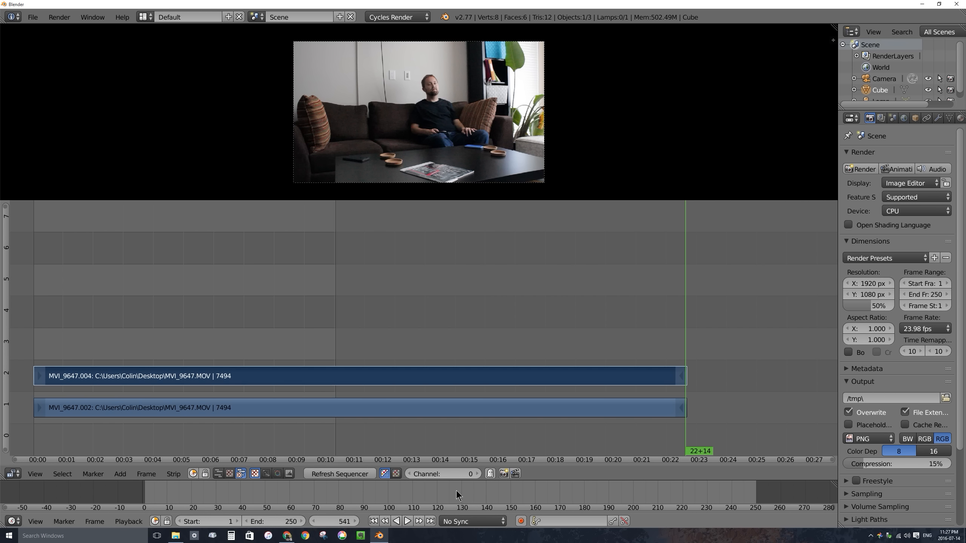
{"action": "key", "text": "e"}
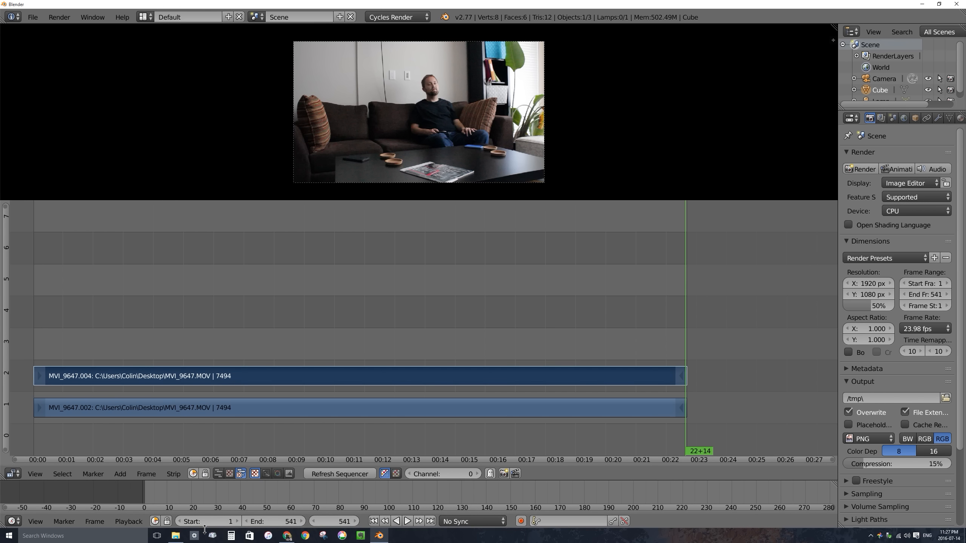
Widen the render settings area and set the output file format to H.264
{"action": "scroll", "coordinate": [337, 326], "scroll_direction": "down", "scroll_amount": 2}
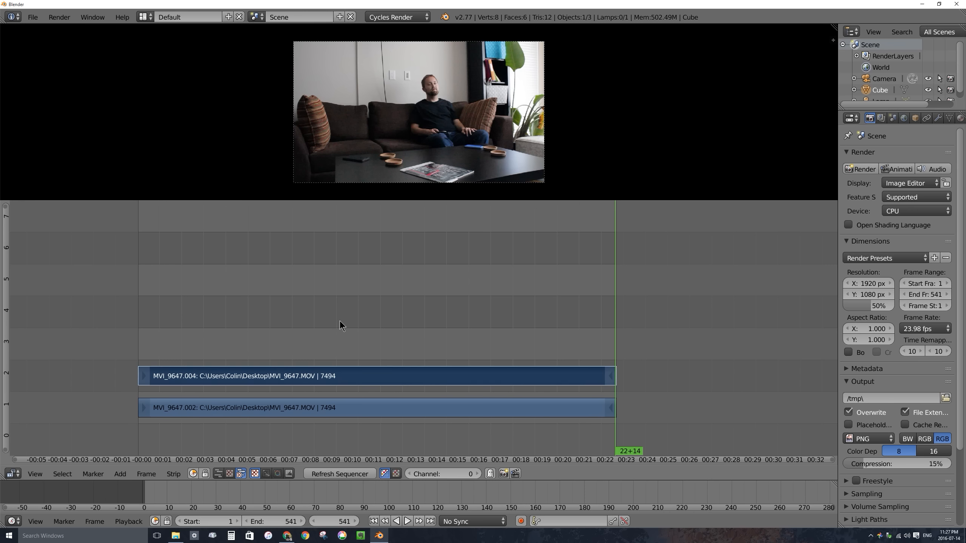
{"action": "left_click_drag", "start_coordinate": [838, 219], "coordinate": [750, 247]}
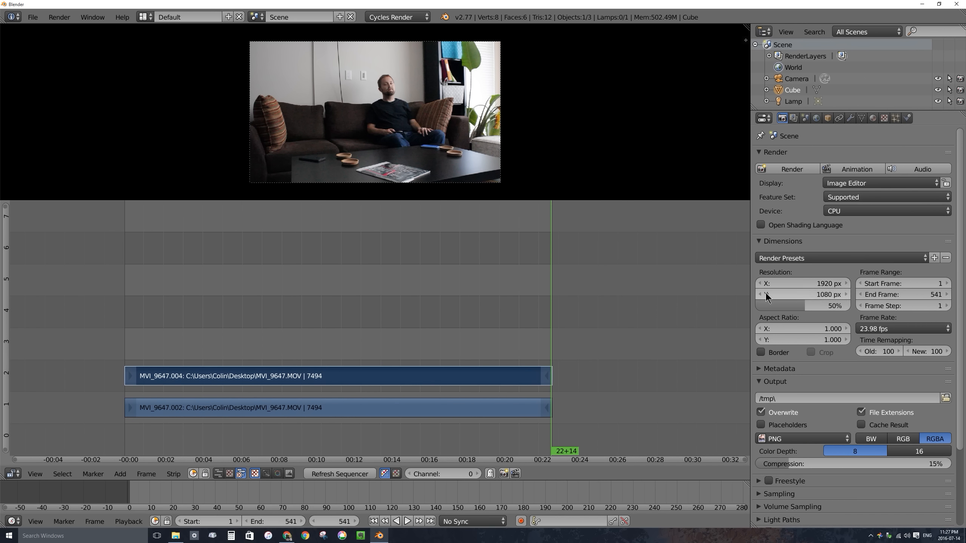
{"action": "left_click", "coordinate": [793, 439]}
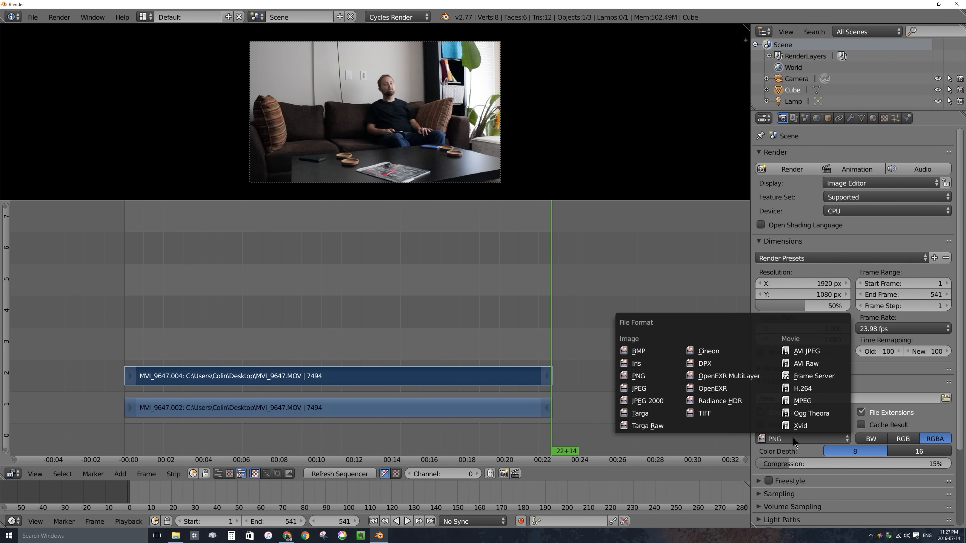
{"action": "left_click", "coordinate": [874, 383]}
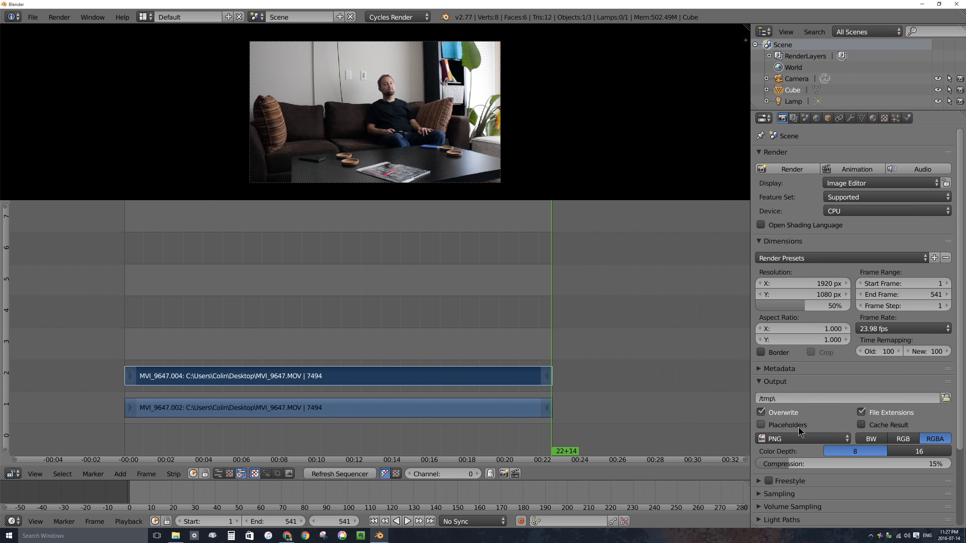
{"action": "scroll", "coordinate": [960, 394], "scroll_direction": "down", "scroll_amount": 1}
{"action": "scroll", "coordinate": [960, 394], "scroll_direction": "down", "scroll_amount": 5}
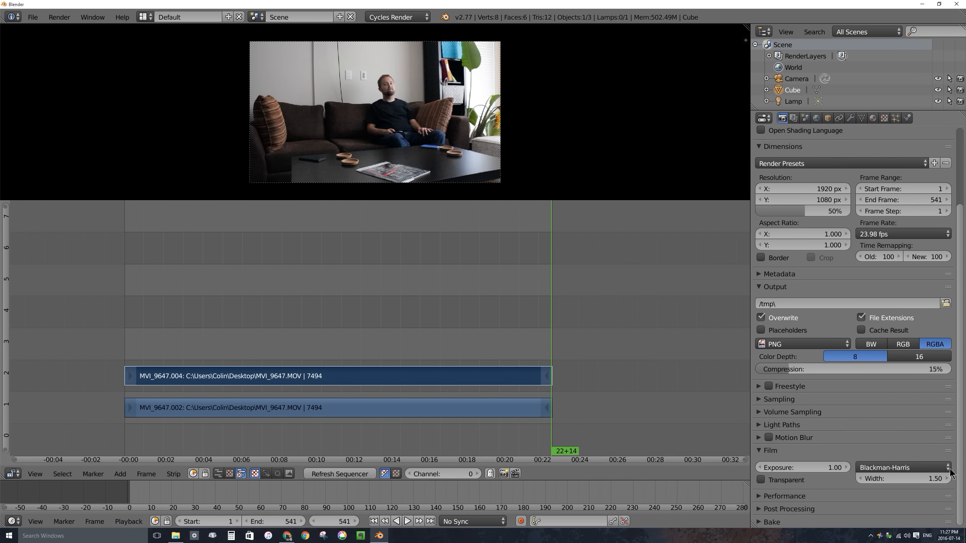
{"action": "left_click", "coordinate": [775, 346]}
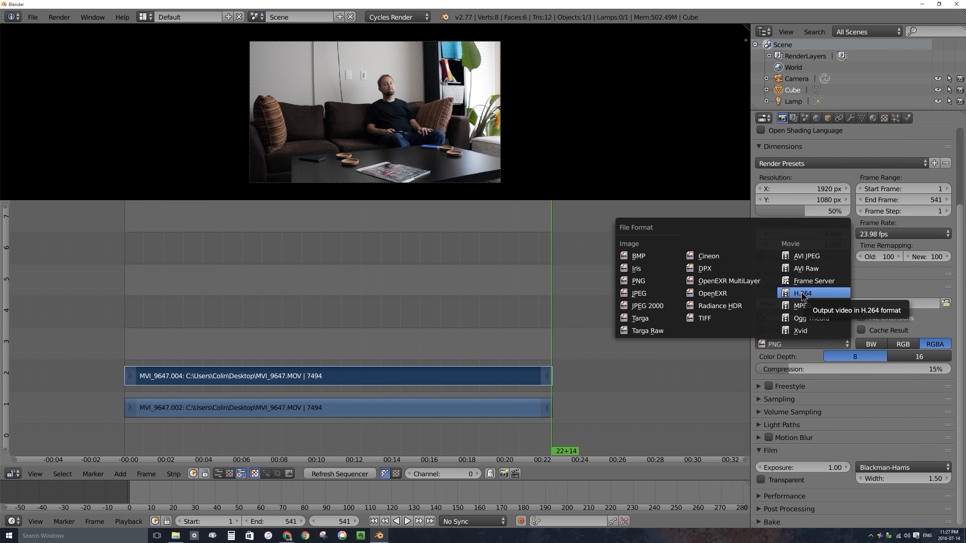
{"action": "left_click", "coordinate": [793, 344]}
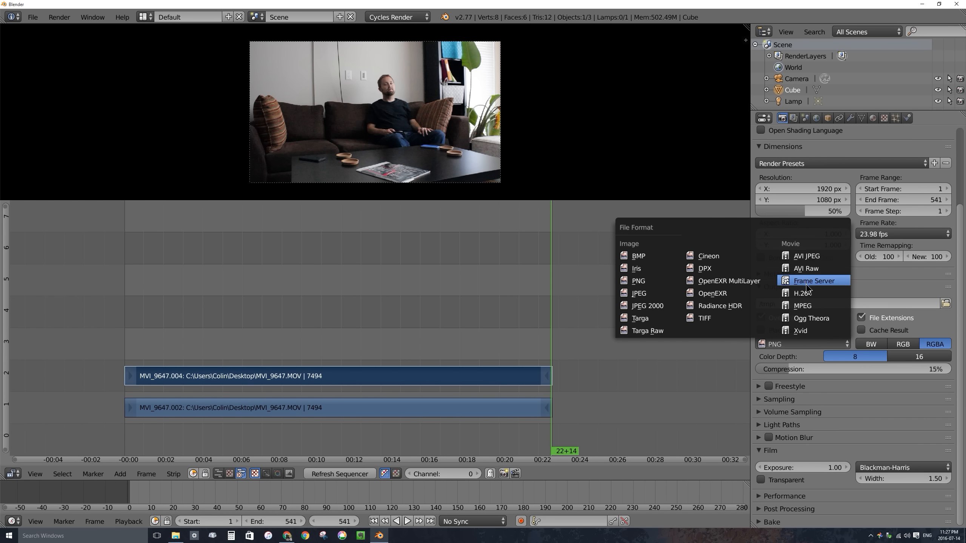
{"action": "left_click", "coordinate": [839, 279]}
Set the video encoding format to MPEG-4 while keeping the H.264 codec
{"action": "left_click", "coordinate": [761, 361]}
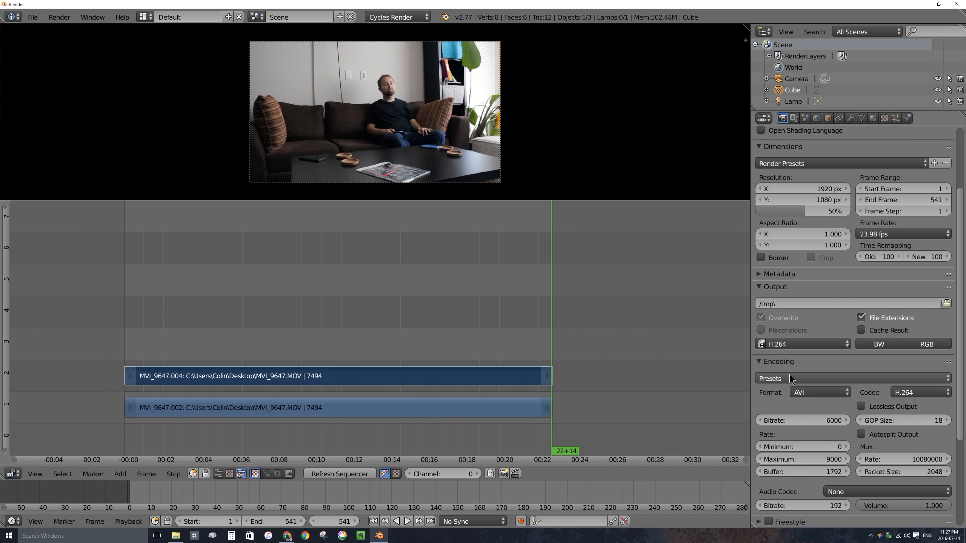
{"action": "scroll", "coordinate": [804, 335], "scroll_direction": "down", "scroll_amount": 4}
{"action": "left_click", "coordinate": [815, 328]}
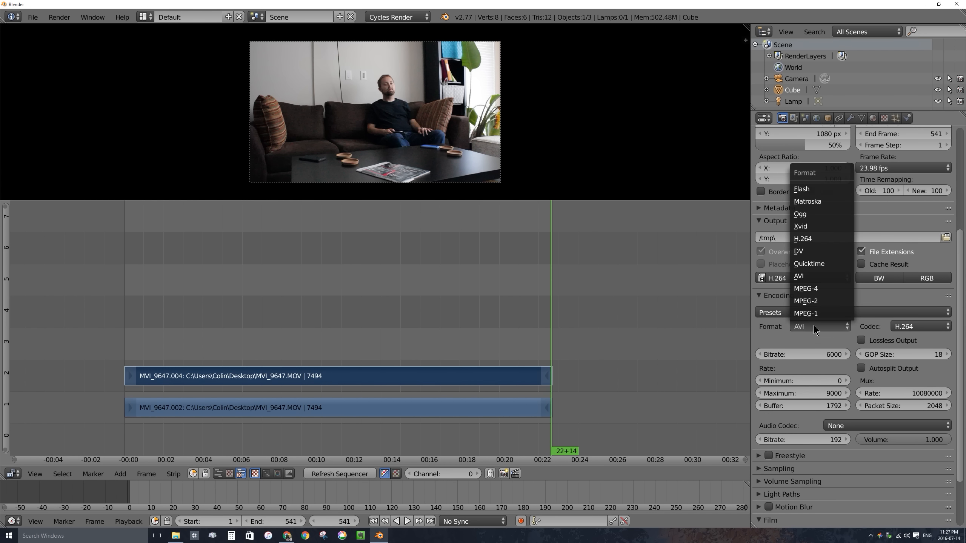
{"action": "left_click", "coordinate": [817, 289]}
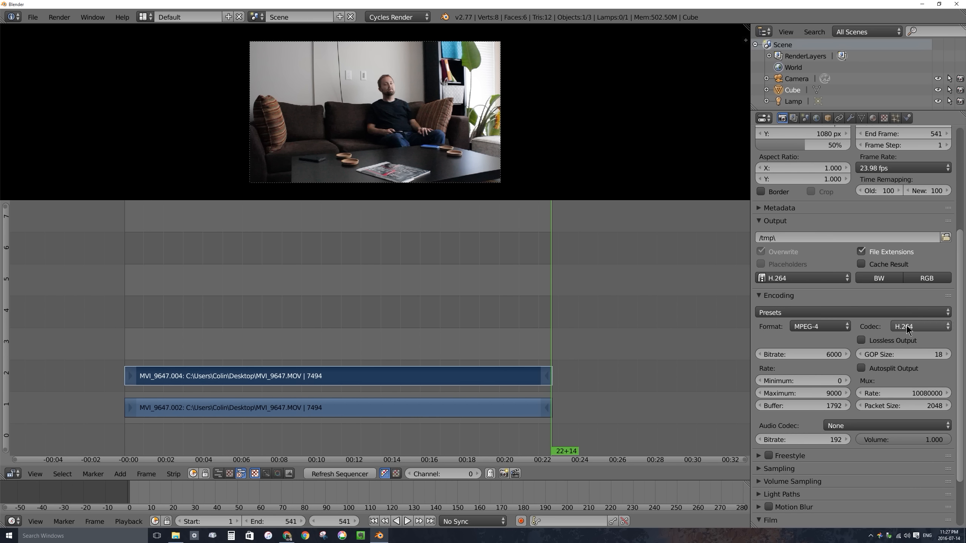
Set the render output to the Desktop folder with the file name blackshirt-scene
{"action": "scroll", "coordinate": [854, 256], "scroll_direction": "up", "scroll_amount": 3}
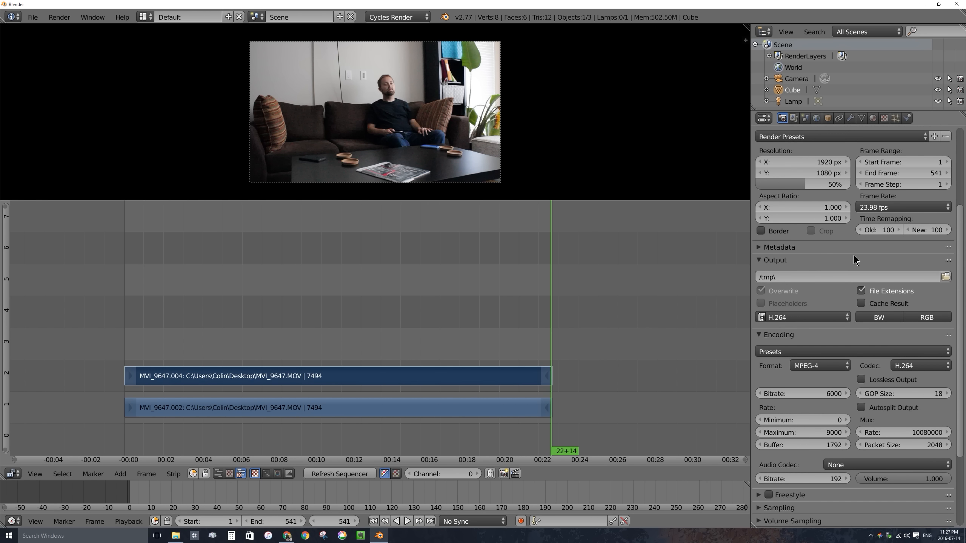
{"action": "left_click", "coordinate": [946, 277]}
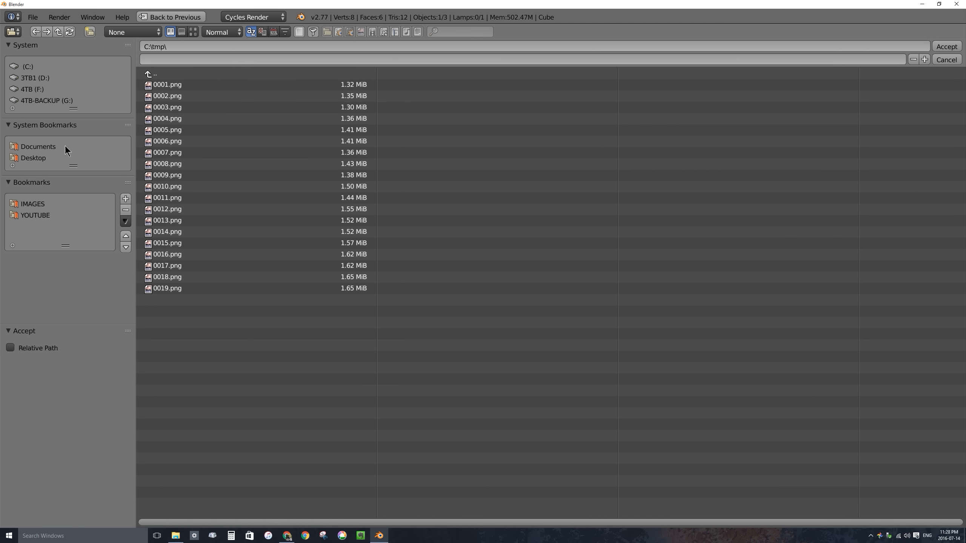
{"action": "left_click", "coordinate": [31, 160]}
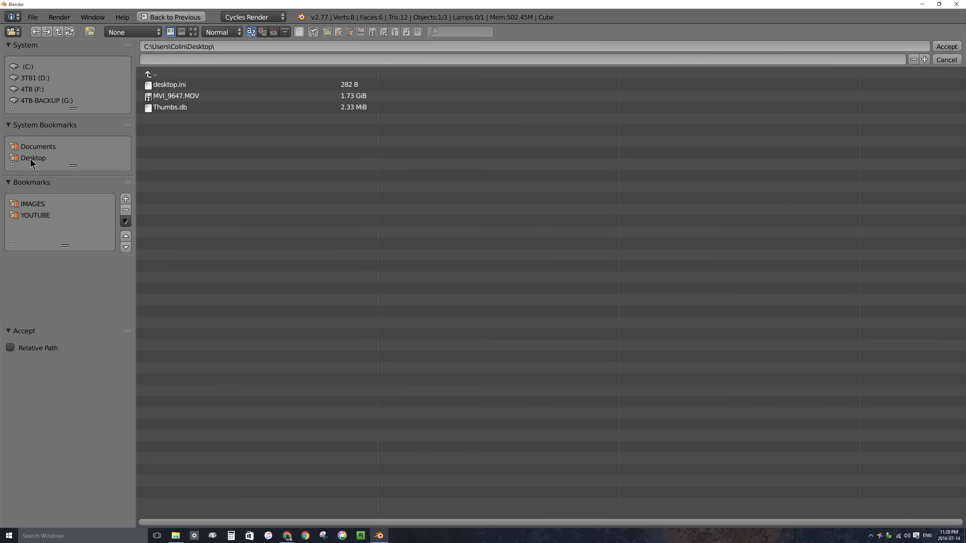
{"action": "left_click", "coordinate": [160, 60]}
{"action": "left_click_drag", "start_coordinate": [197, 62], "coordinate": [177, 60]}
{"action": "type", "text": "ckshirt-scene"}
{"action": "left_click", "coordinate": [950, 47]}
{"action": "left_click", "coordinate": [950, 47]}
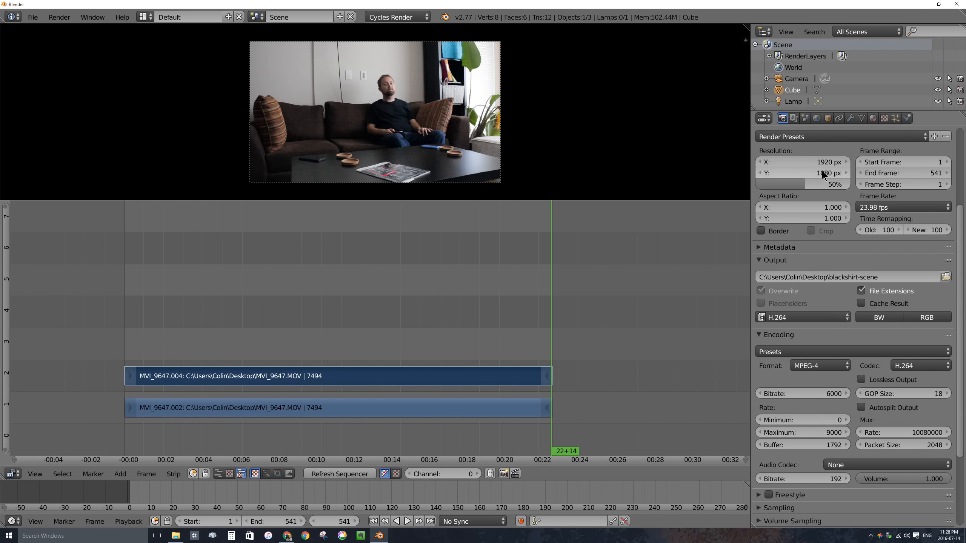
Set the render resolution scale to 100%, render the black-shirt animation, and return to the sequencer
{"action": "scroll", "coordinate": [822, 170], "scroll_direction": "up", "scroll_amount": 6}
{"action": "left_click_drag", "start_coordinate": [809, 305], "coordinate": [850, 305]}
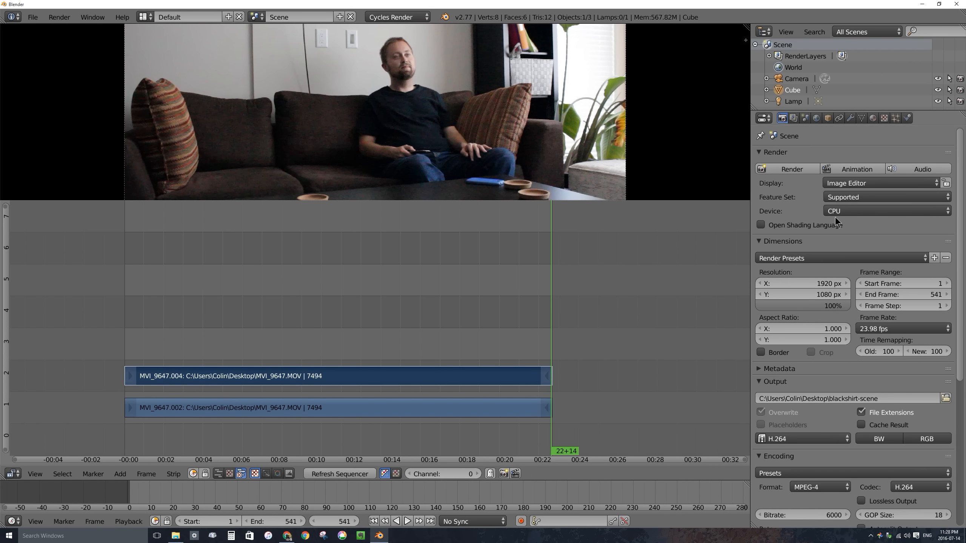
{"action": "left_click", "coordinate": [856, 168]}
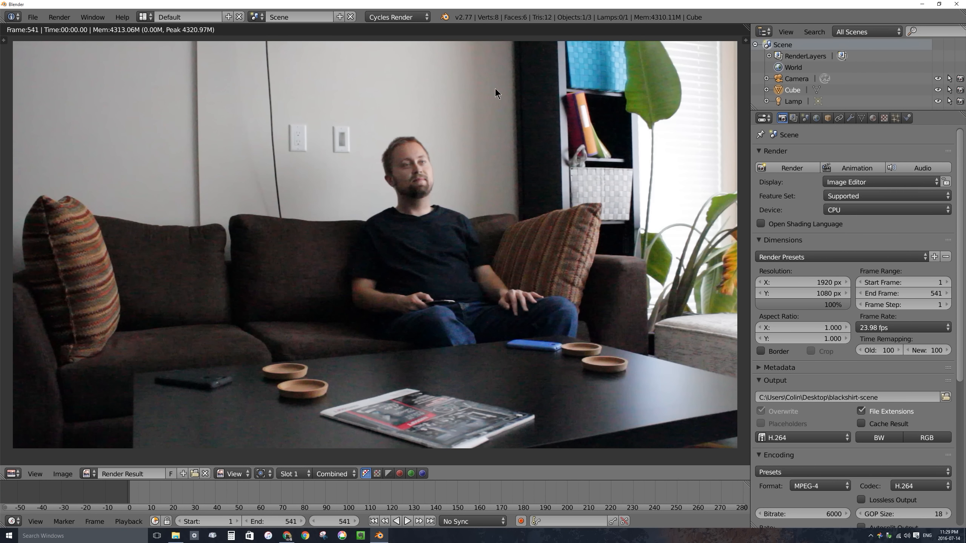
{"action": "key", "text": "Escape"}
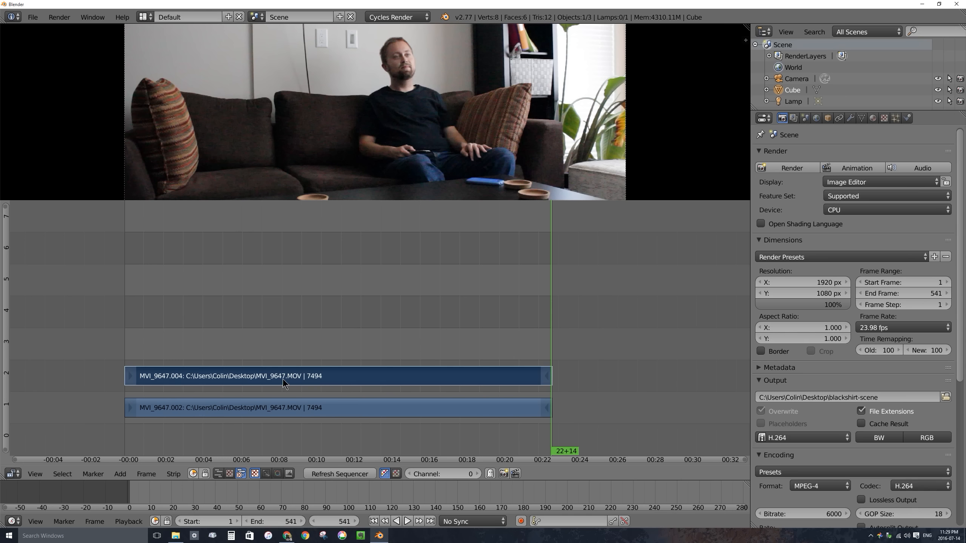
Mute the black-shirt strip in channel 2 so that the green-shirt strip below is used
{"action": "key", "text": "h"}
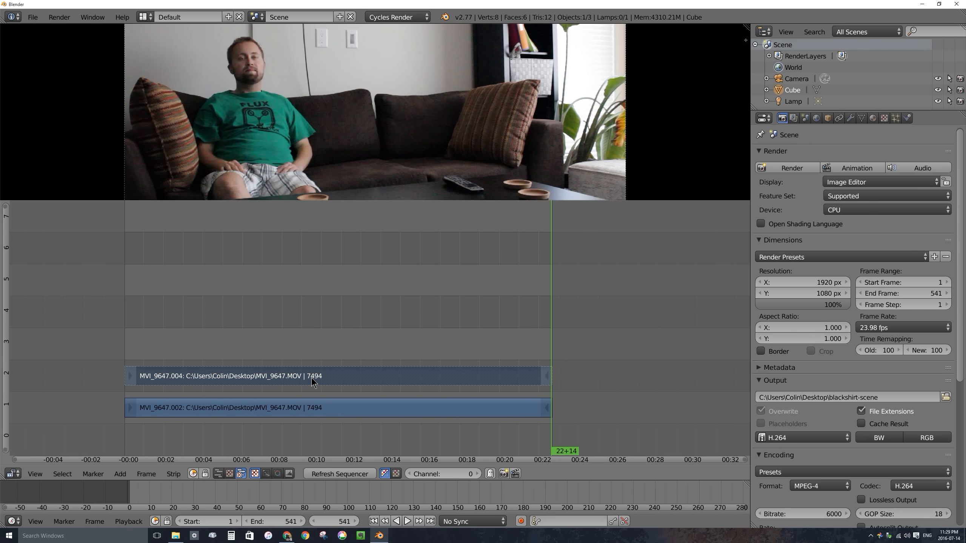
Change the render output file name to greenshirt-scene on the Desktop and render the green-shirt animation
{"action": "mouse_move", "coordinate": [476, 345]}
{"action": "left_mouse_down"}
{"action": "mouse_move", "coordinate": [212, 344]}
{"action": "mouse_move", "coordinate": [489, 344]}
{"action": "left_mouse_up"}
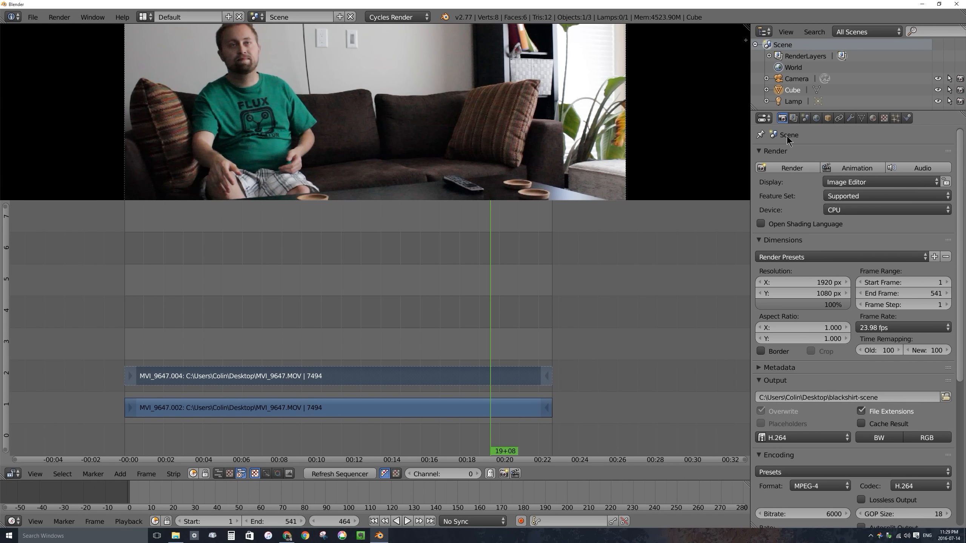
{"action": "left_click", "coordinate": [858, 397]}
{"action": "left_click", "coordinate": [856, 397]}
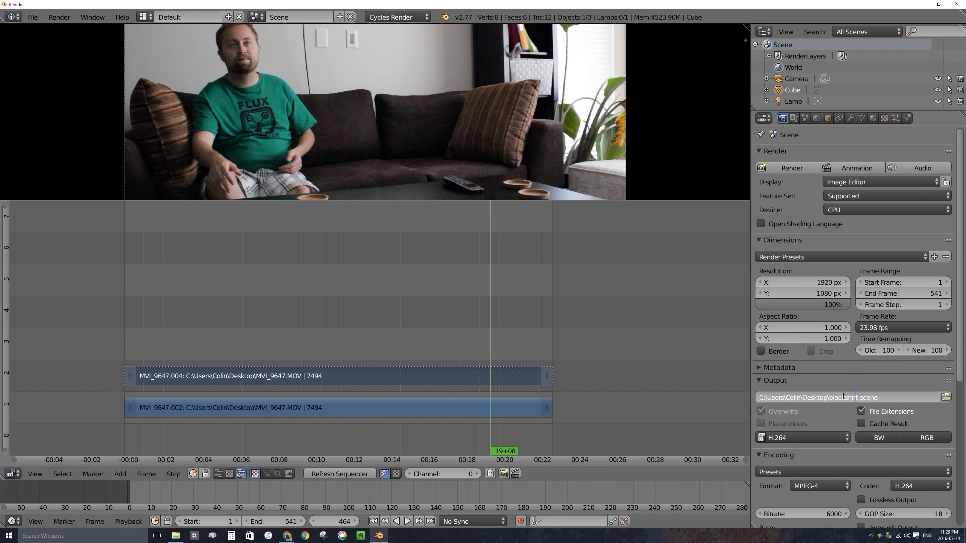
{"action": "left_click_drag", "start_coordinate": [845, 397], "coordinate": [830, 397]}
{"action": "type", "text": "green"}
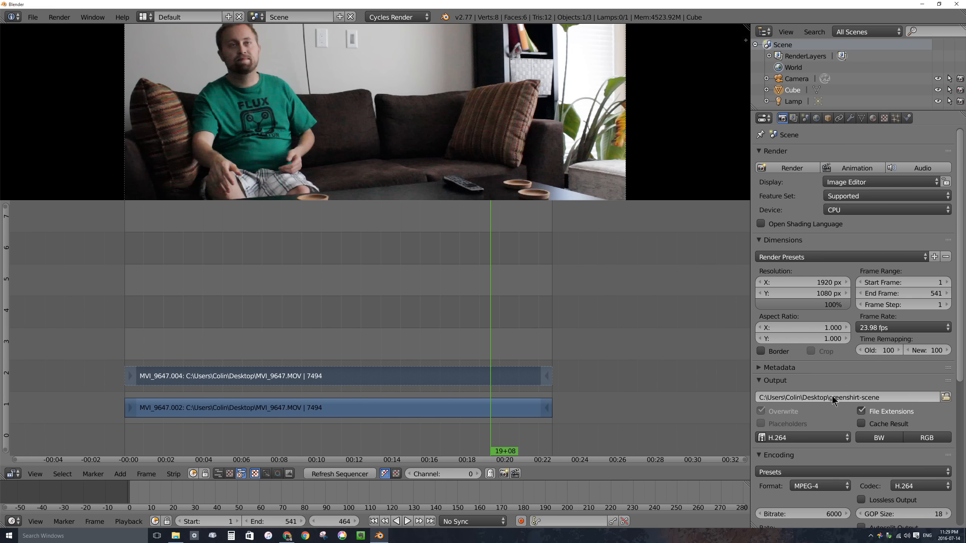
{"action": "key", "text": "Return"}
{"action": "left_click", "coordinate": [865, 167]}
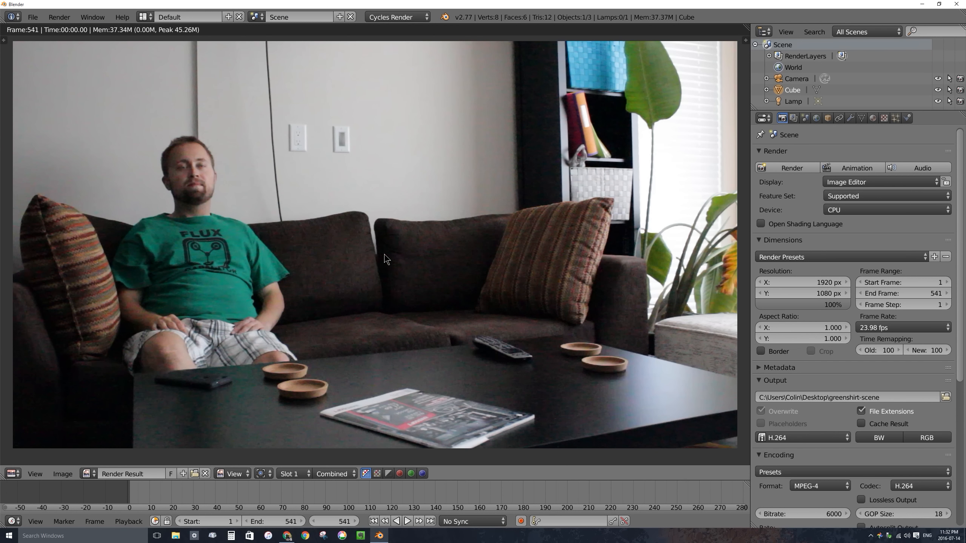
{"action": "key", "text": "Escape"}
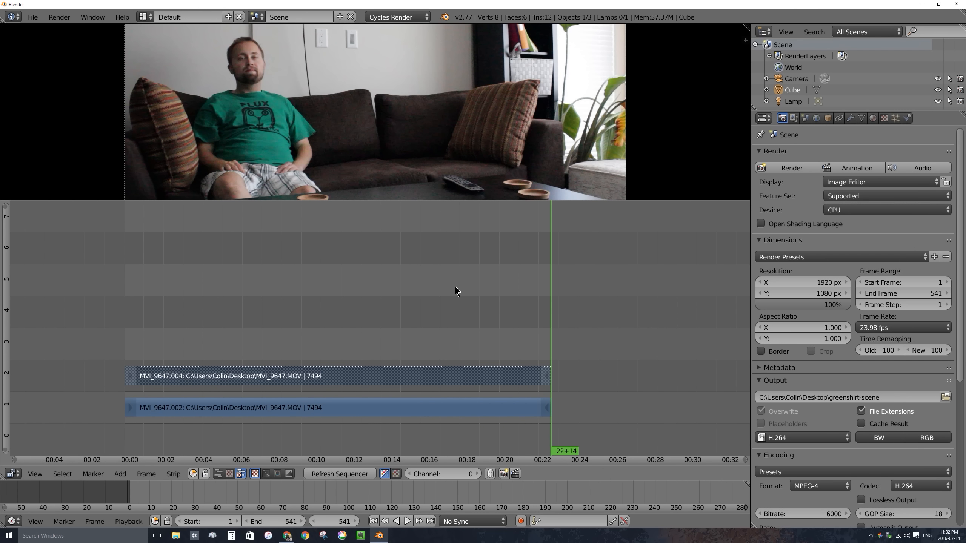
{"action": "right_click", "coordinate": [490, 413]}
{"action": "right_click", "coordinate": [484, 379]}
{"action": "right_click", "coordinate": [487, 415]}
{"action": "right_click", "coordinate": [489, 374]}
{"action": "right_click", "coordinate": [487, 411]}
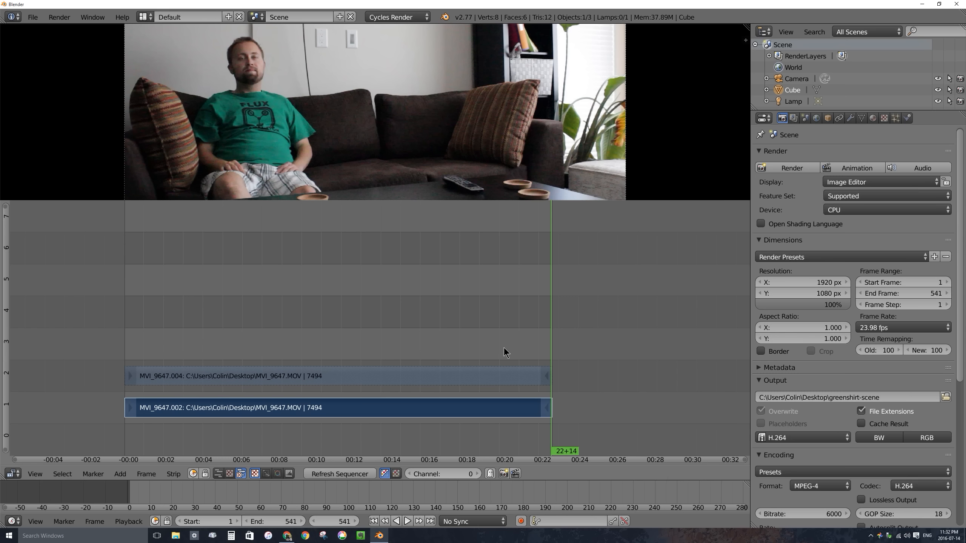
Quit Blender without saving and move the two rendered clips away from the original footage on the desktop
{"action": "left_click", "coordinate": [956, 5]}
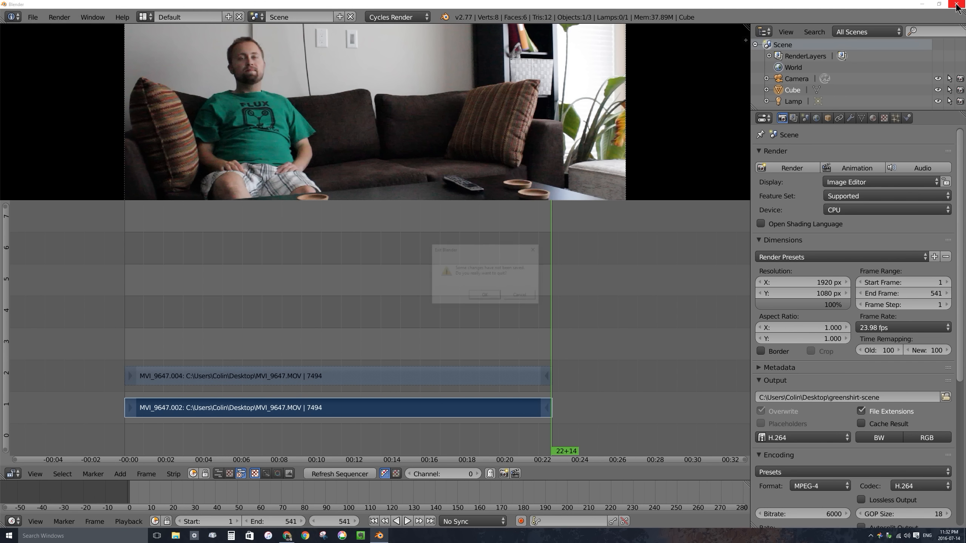
{"action": "left_click", "coordinate": [485, 296]}
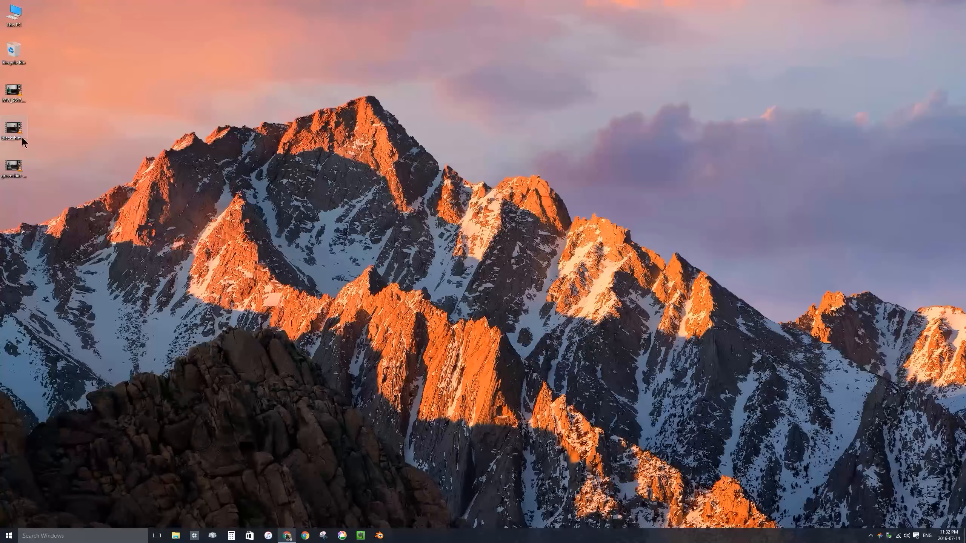
{"action": "left_click_drag", "start_coordinate": [22, 137], "coordinate": [136, 62]}
{"action": "left_click_drag", "start_coordinate": [19, 169], "coordinate": [136, 99]}
{"action": "left_click", "coordinate": [128, 74]}
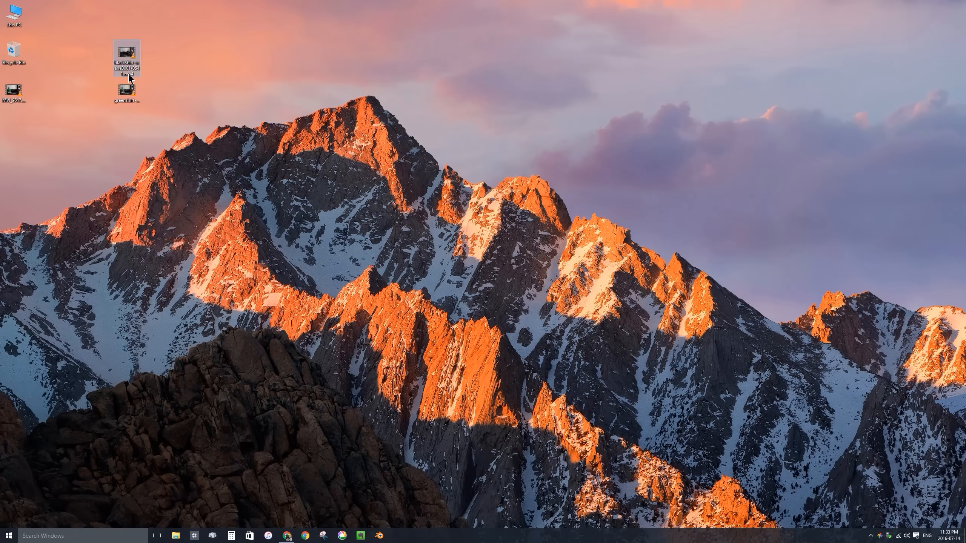
{"action": "left_click", "coordinate": [13, 91]}
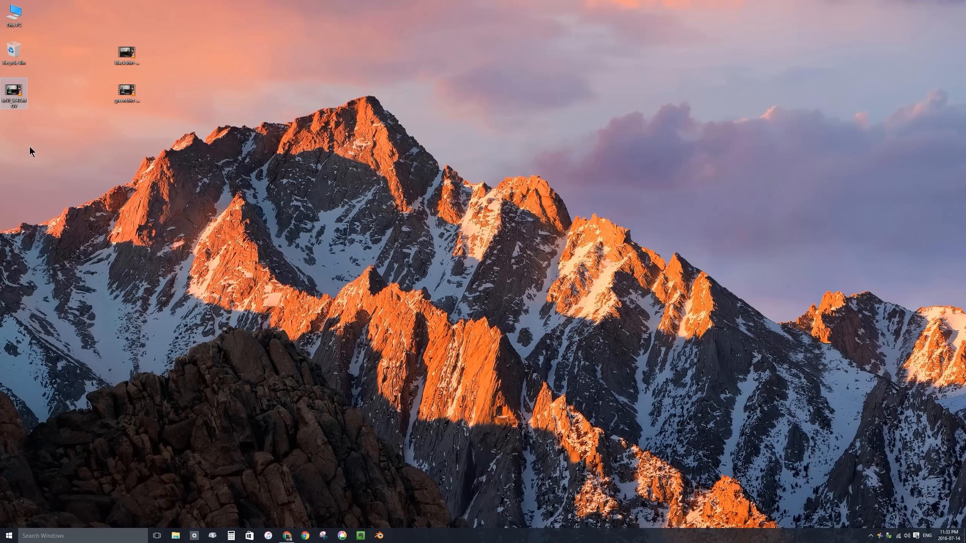
Relaunch Blender with the default scene and change the 3D view area to the Node Editor
{"action": "left_click", "coordinate": [379, 536]}
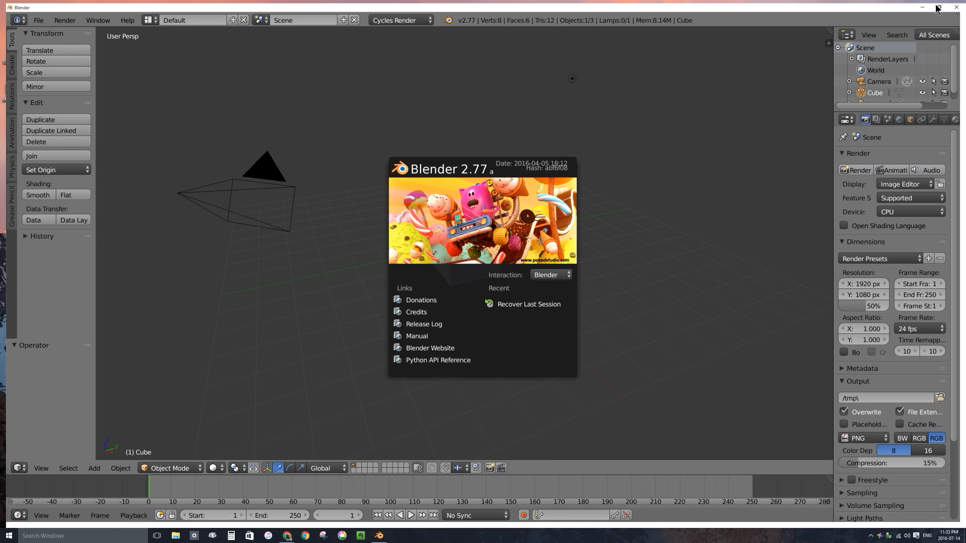
{"action": "left_click", "coordinate": [466, 243]}
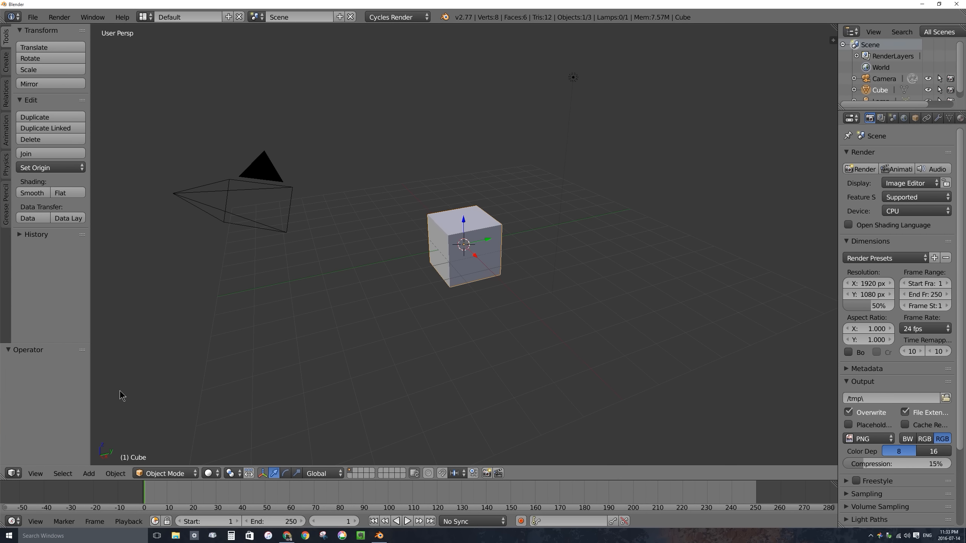
{"action": "left_click", "coordinate": [13, 473]}
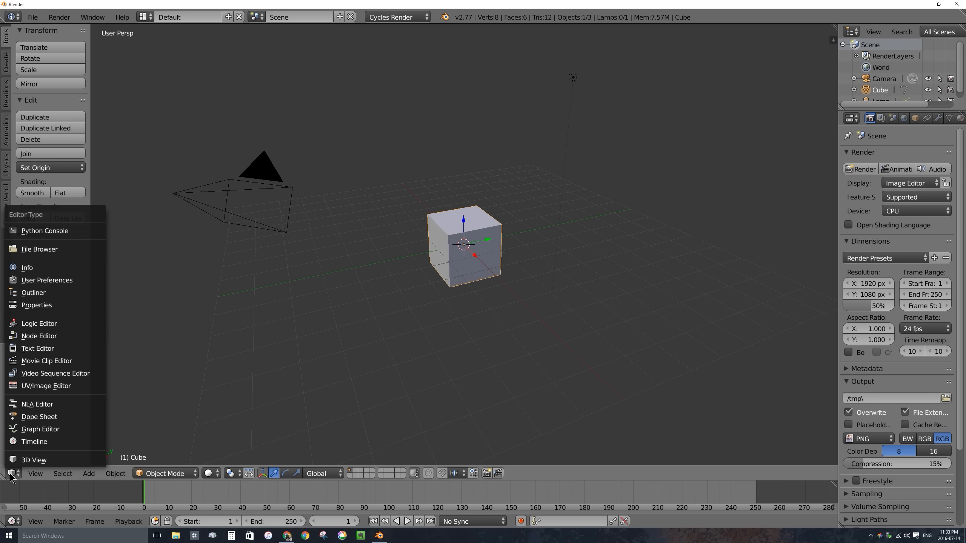
{"action": "left_click", "coordinate": [61, 336]}
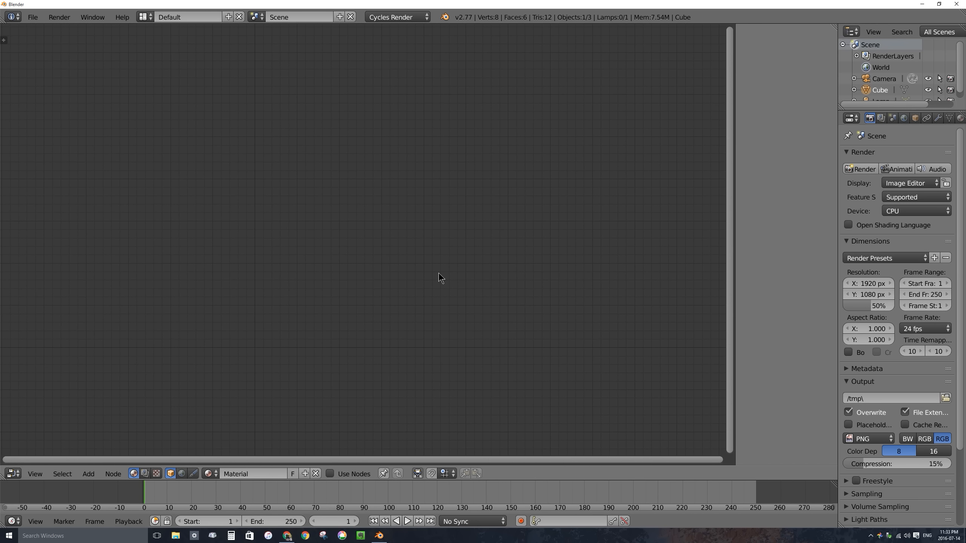
Switch the node tree to compositing and enable Use Nodes and Backdrop
{"action": "left_click", "coordinate": [145, 474]}
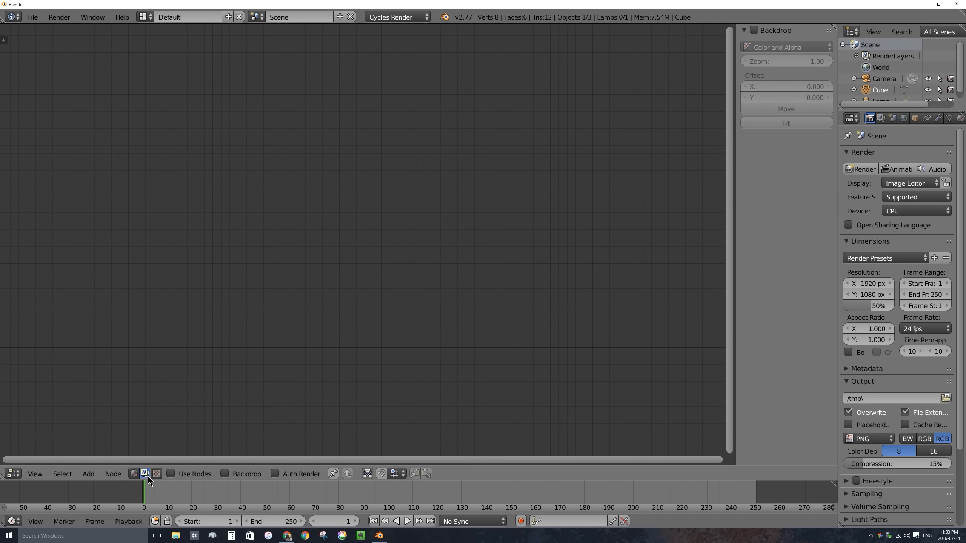
{"action": "left_click", "coordinate": [171, 474]}
{"action": "left_click", "coordinate": [224, 473]}
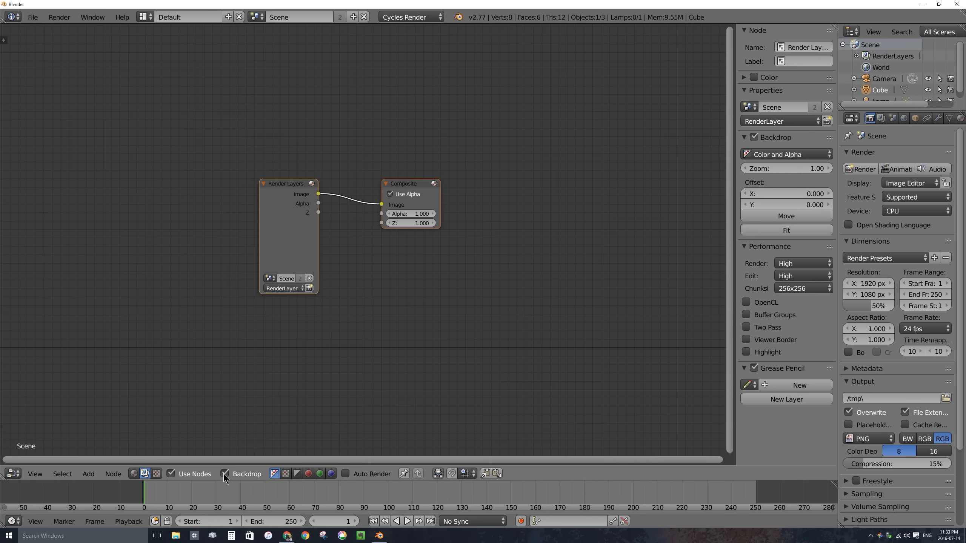
Spread the Render Layers and Composite nodes far apart to make room between them
{"action": "scroll", "coordinate": [304, 233], "scroll_direction": "up", "scroll_amount": 3}
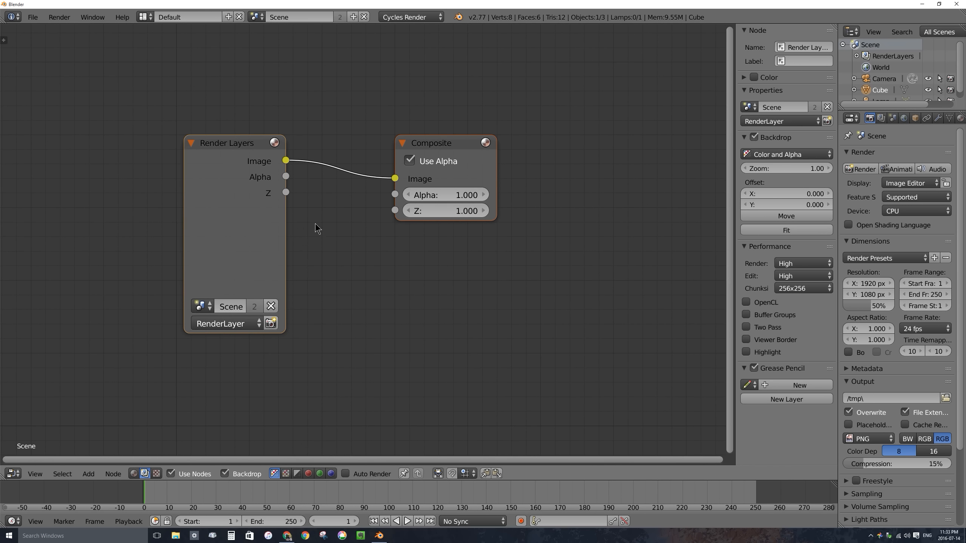
{"action": "middle_click_drag", "start_coordinate": [336, 181], "coordinate": [374, 194]}
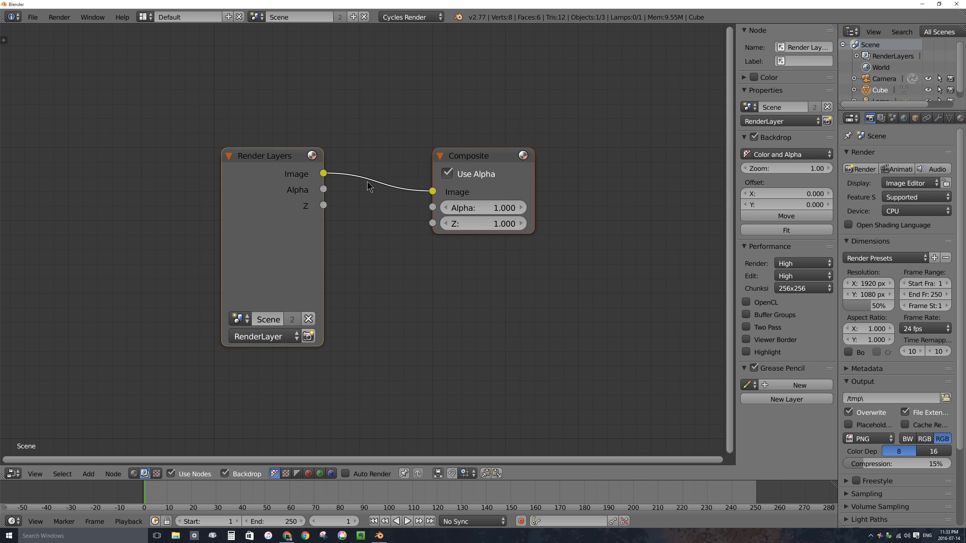
{"action": "left_click", "coordinate": [255, 157]}
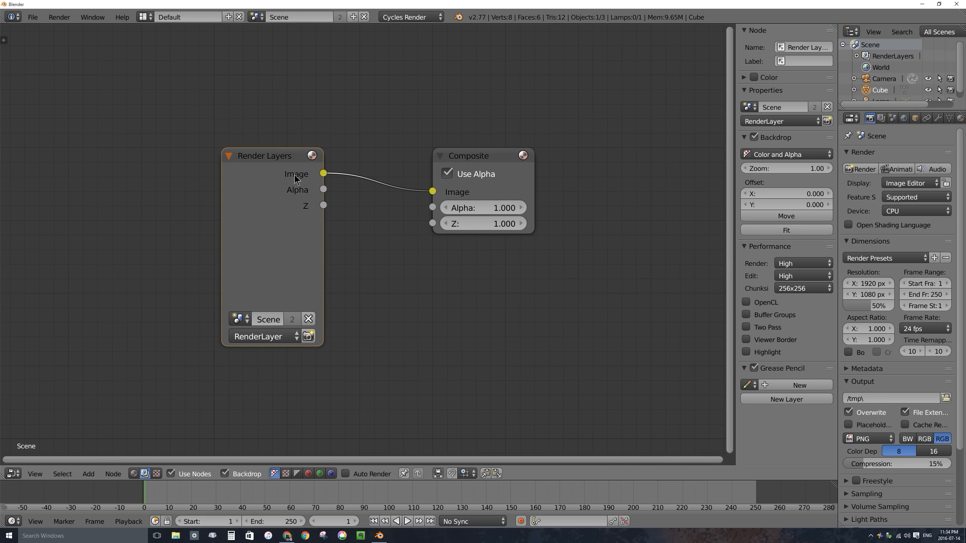
{"action": "left_click_drag", "start_coordinate": [490, 160], "coordinate": [657, 179]}
{"action": "left_click_drag", "start_coordinate": [275, 159], "coordinate": [133, 138]}
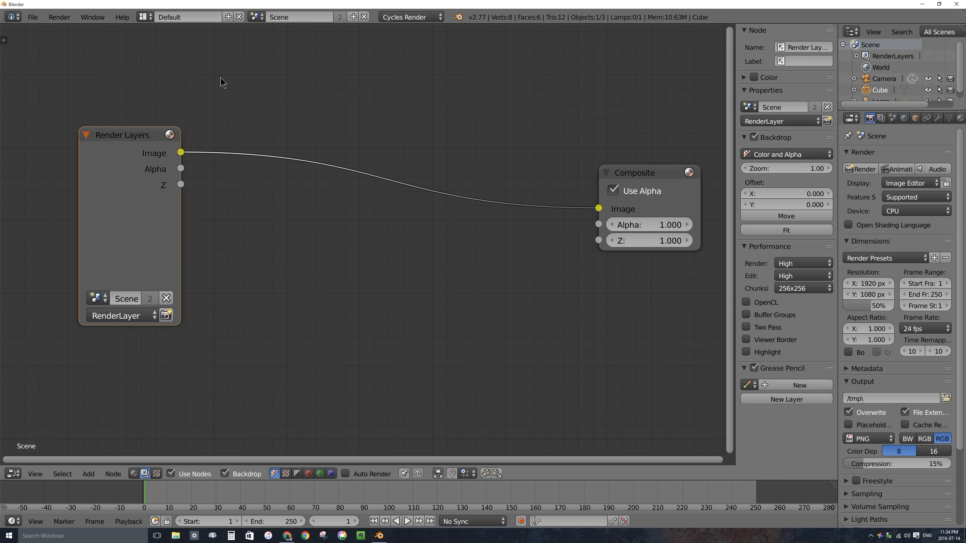
{"action": "left_click_drag", "start_coordinate": [631, 175], "coordinate": [633, 174]}
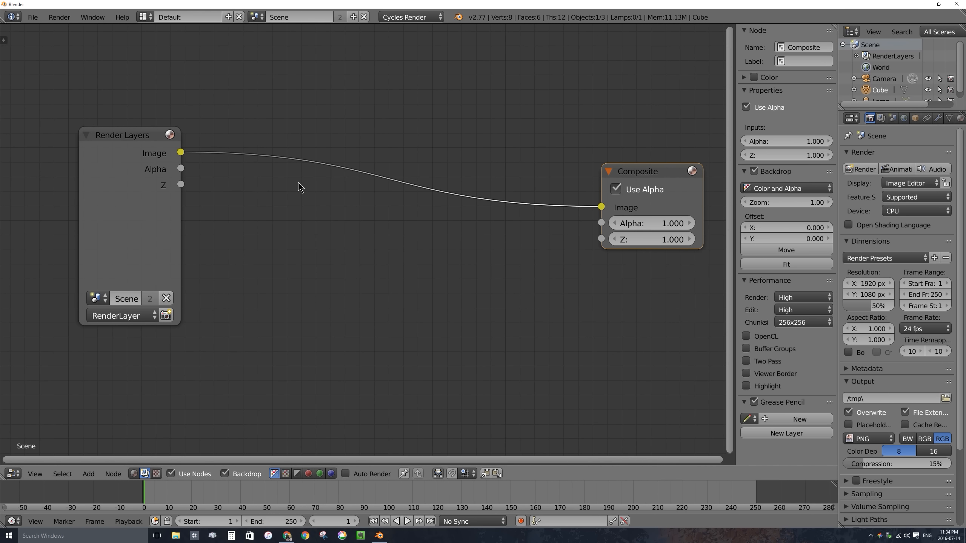
Delete the Render Layers node and add a Movie Clip input node on the side opposite the Composite node
{"action": "left_click", "coordinate": [156, 144]}
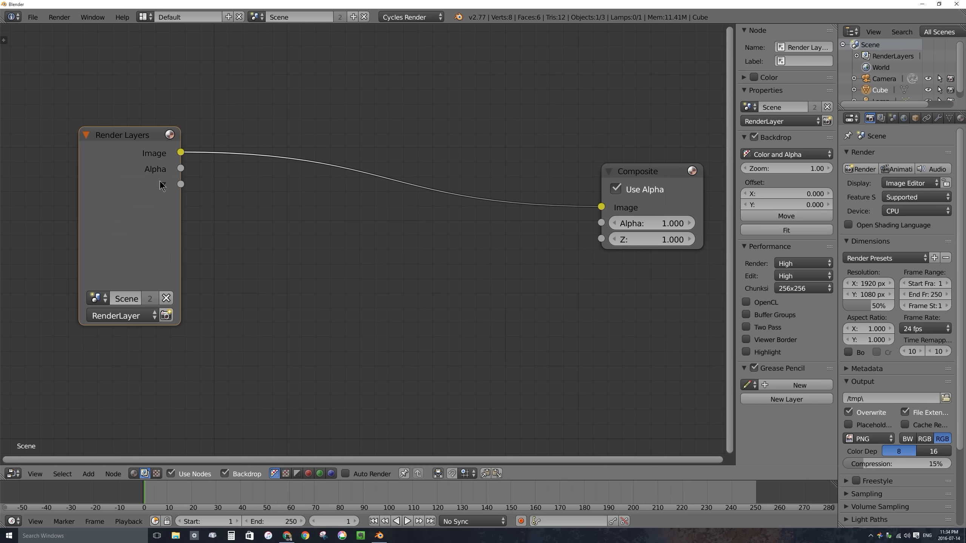
{"action": "key", "text": "x"}
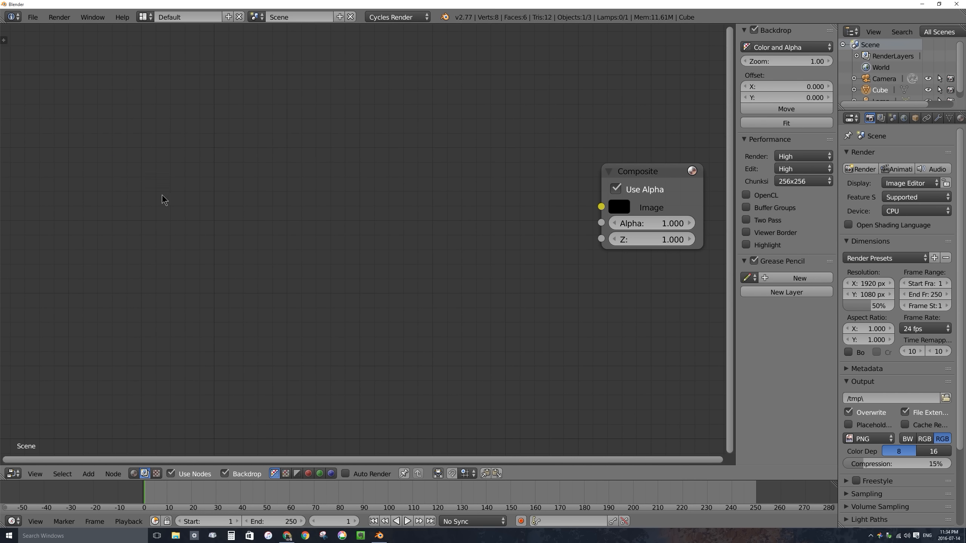
{"action": "key", "text": "shift+a"}
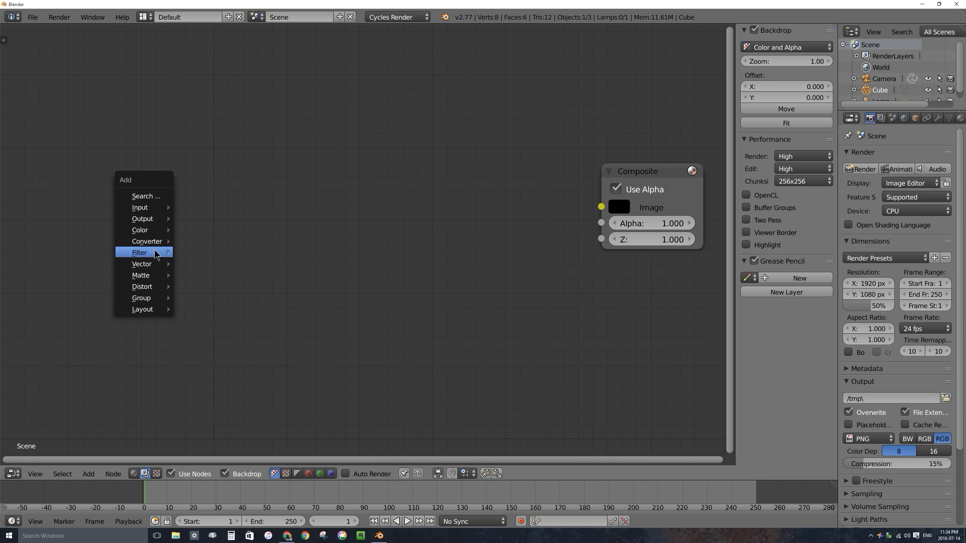
{"action": "mouse_move", "coordinate": [151, 212]}
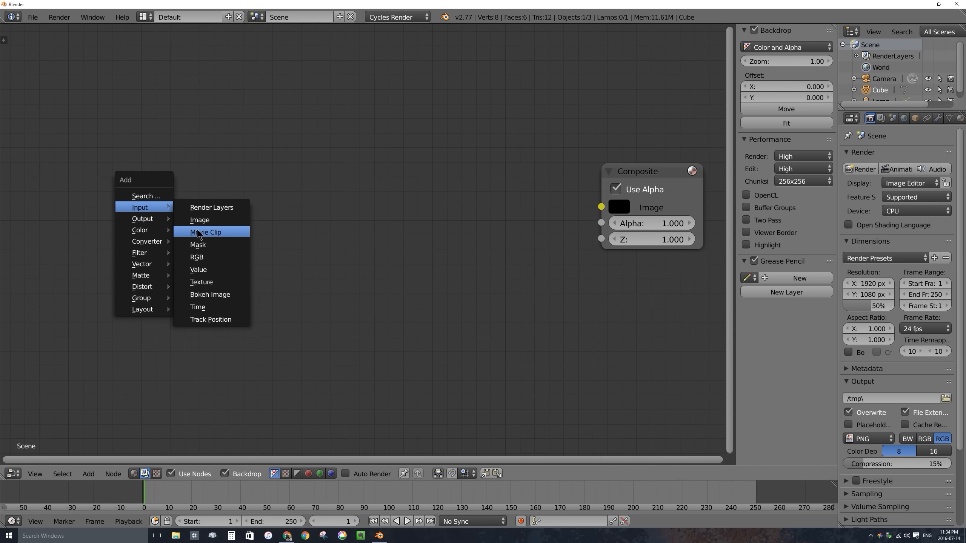
{"action": "left_click", "coordinate": [221, 236]}
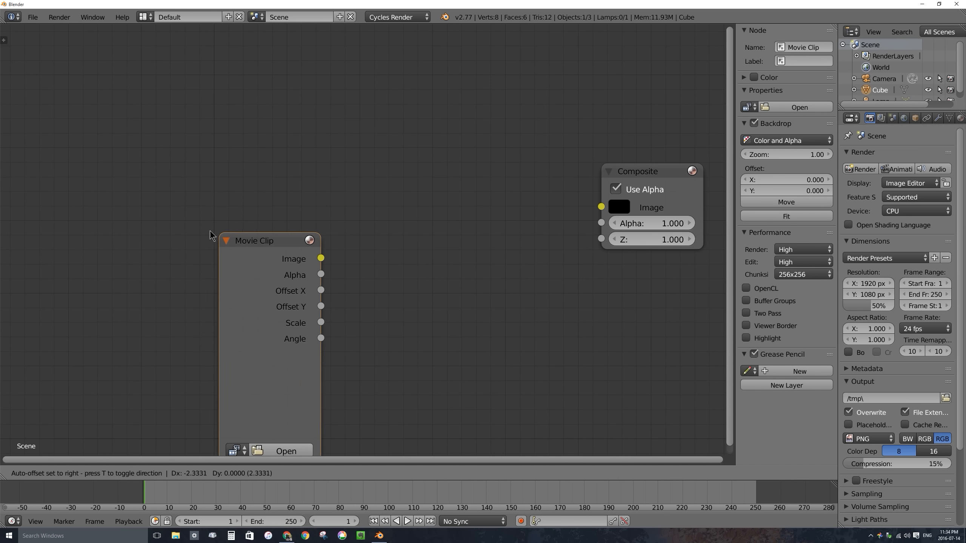
{"action": "left_click", "coordinate": [41, 46]}
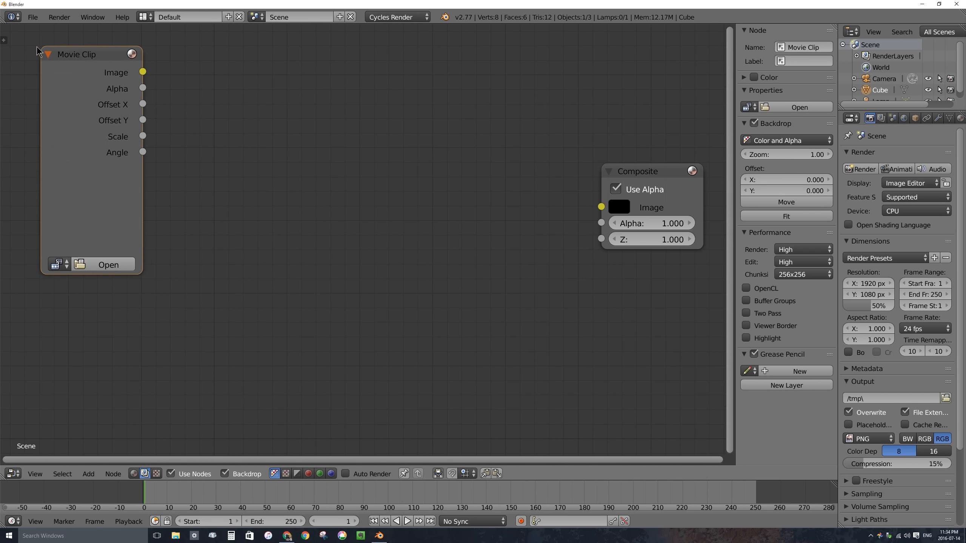
Load the rendered greenshirt MP4 from the Desktop into the Movie Clip node
{"action": "left_click", "coordinate": [101, 265]}
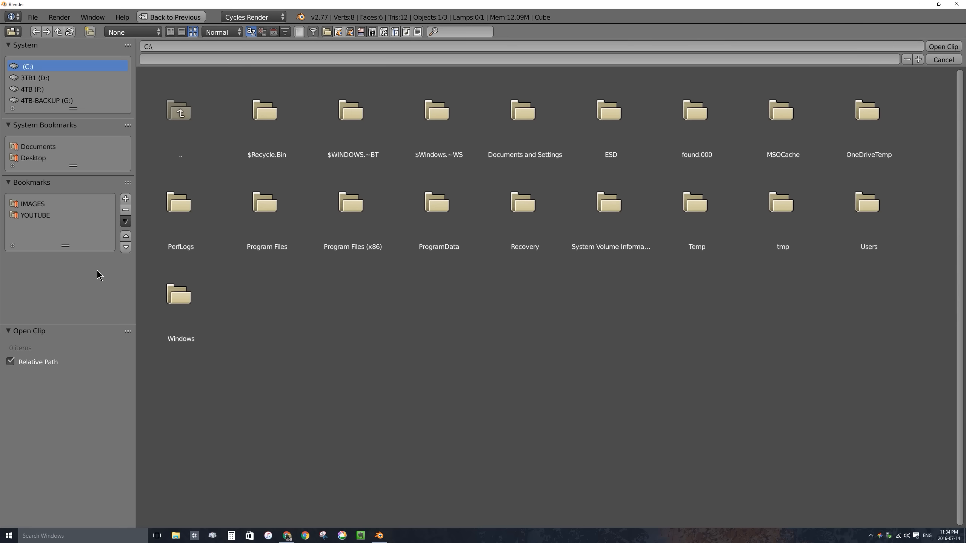
{"action": "left_click", "coordinate": [29, 159]}
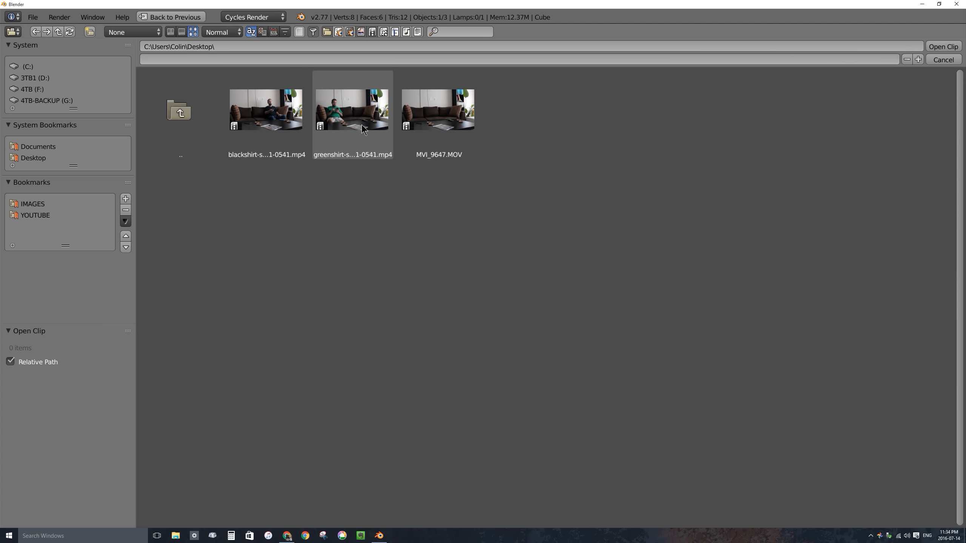
{"action": "left_click", "coordinate": [360, 113]}
{"action": "left_click", "coordinate": [944, 47]}
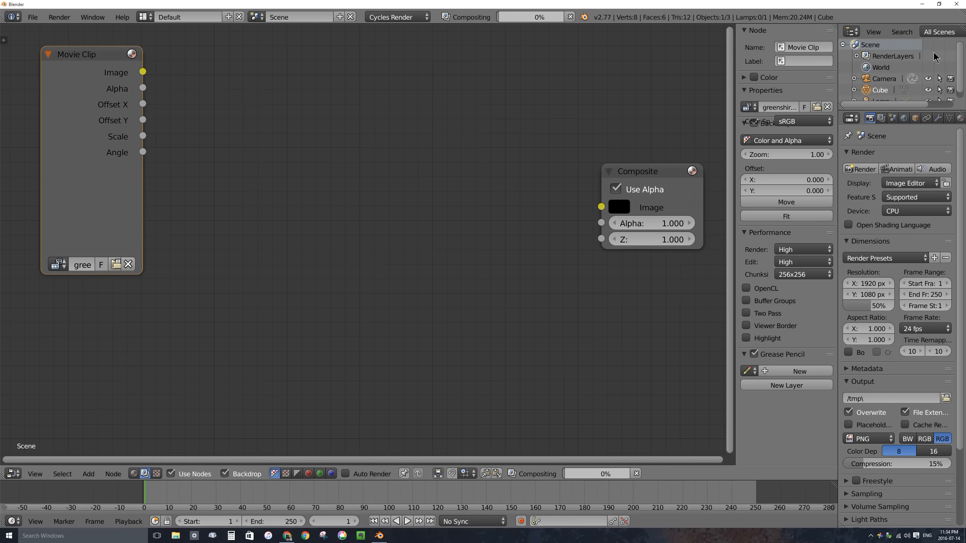
Duplicate the greenshirt Movie Clip node and place the copy directly below the original
{"action": "scroll", "coordinate": [130, 147], "scroll_direction": "down", "scroll_amount": 2}
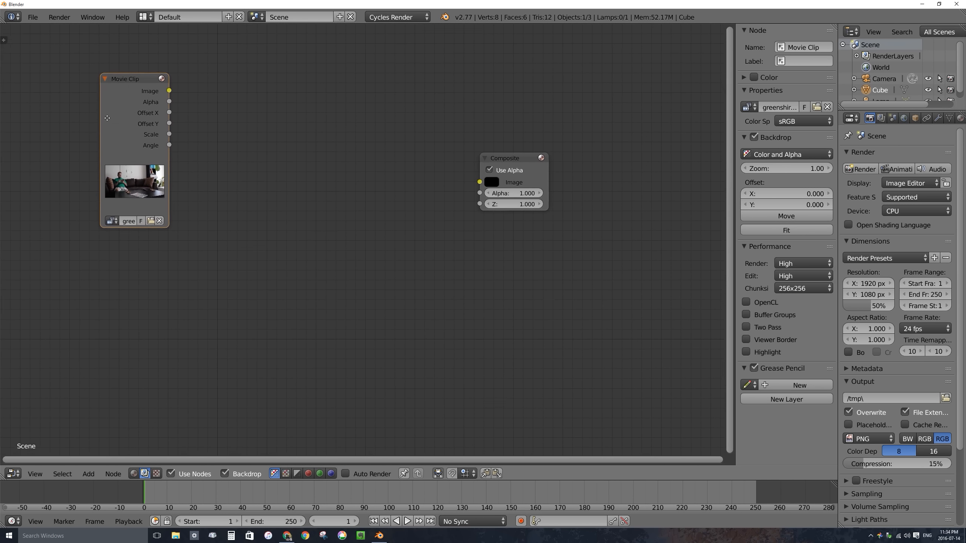
{"action": "middle_click_drag", "start_coordinate": [137, 80], "coordinate": [131, 108]}
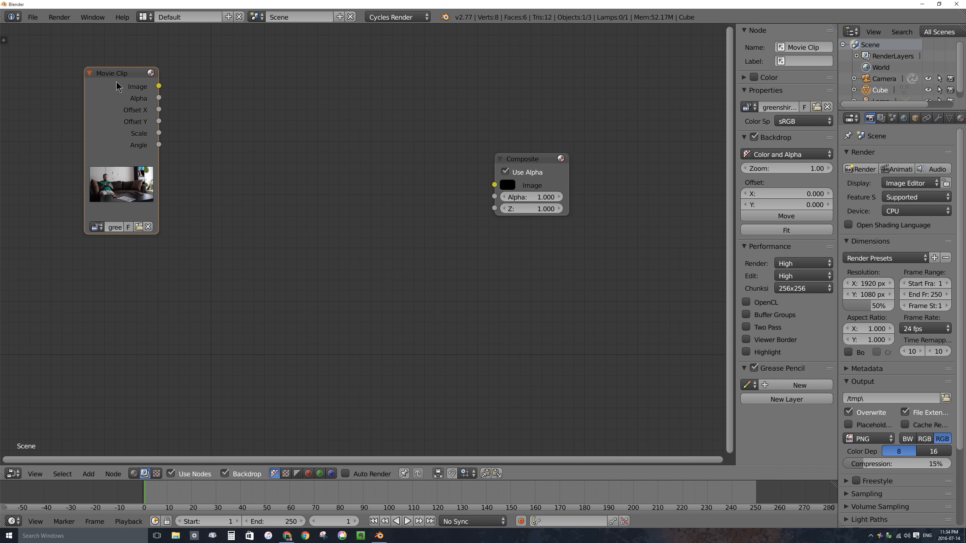
{"action": "key", "text": "shift+d"}
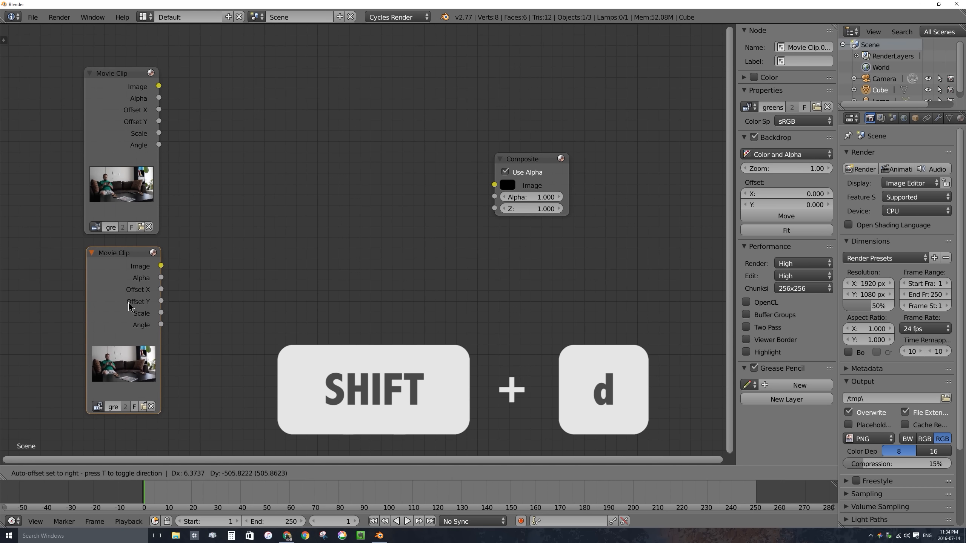
{"action": "left_click", "coordinate": [128, 304]}
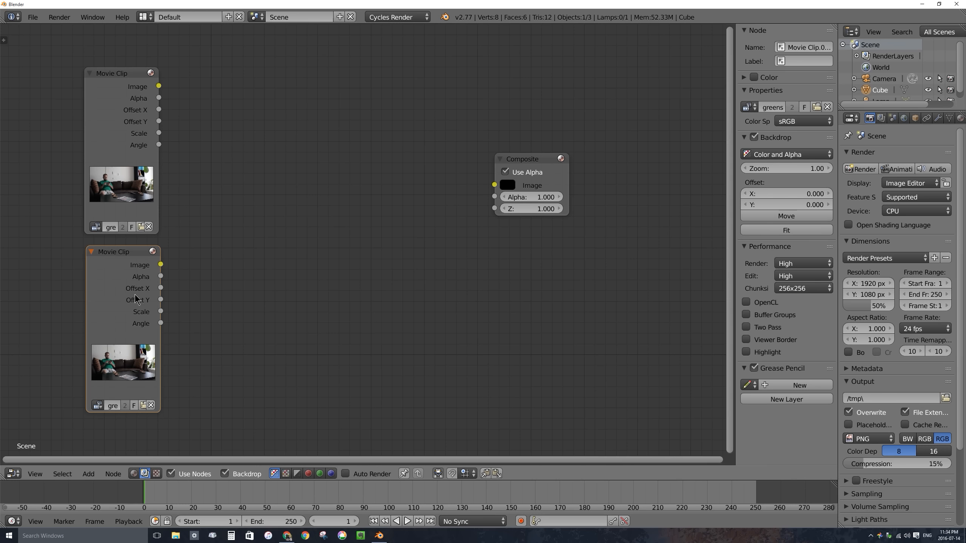
Load blackshirt-scene0001-0541.mp4 from the Desktop into the duplicated Movie Clip node
{"action": "left_click", "coordinate": [143, 405]}
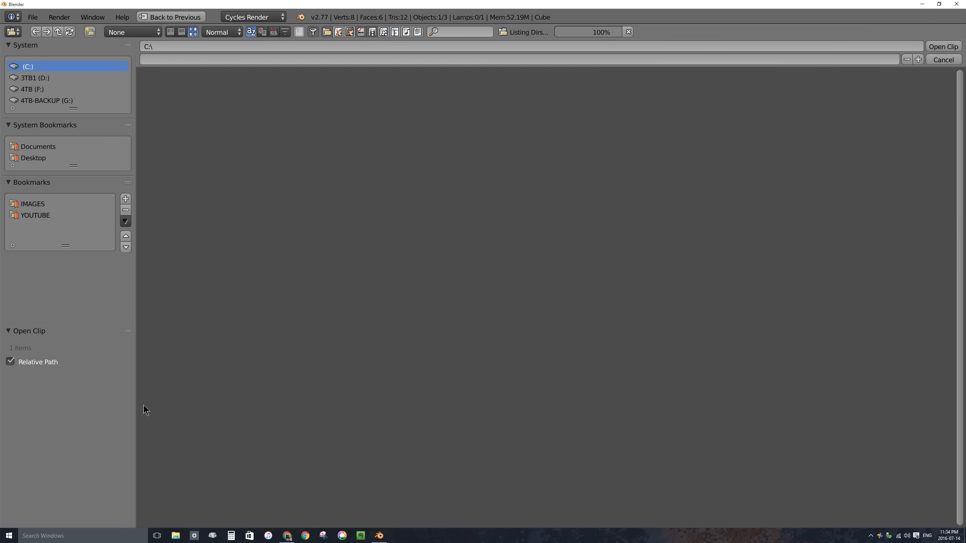
{"action": "left_click", "coordinate": [32, 159]}
{"action": "left_click", "coordinate": [266, 110]}
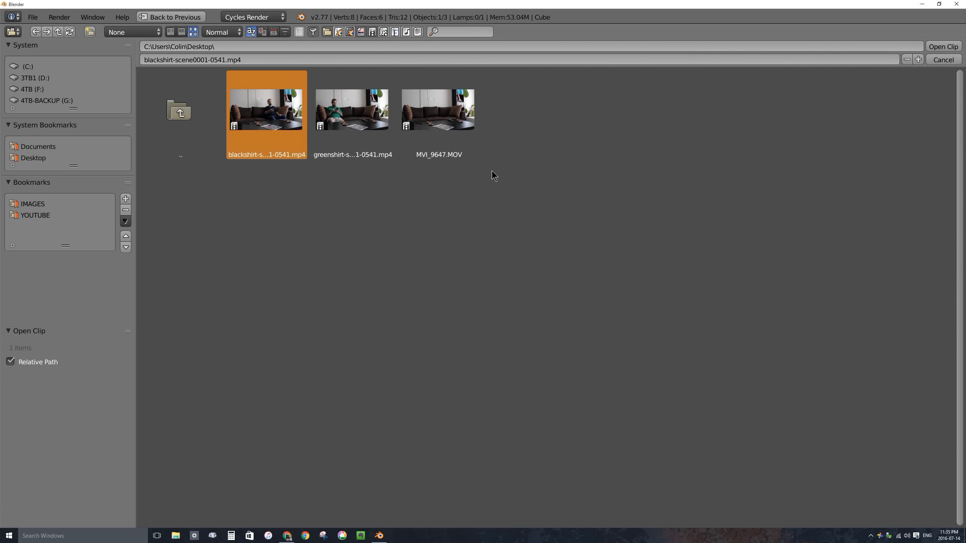
{"action": "left_click", "coordinate": [944, 46]}
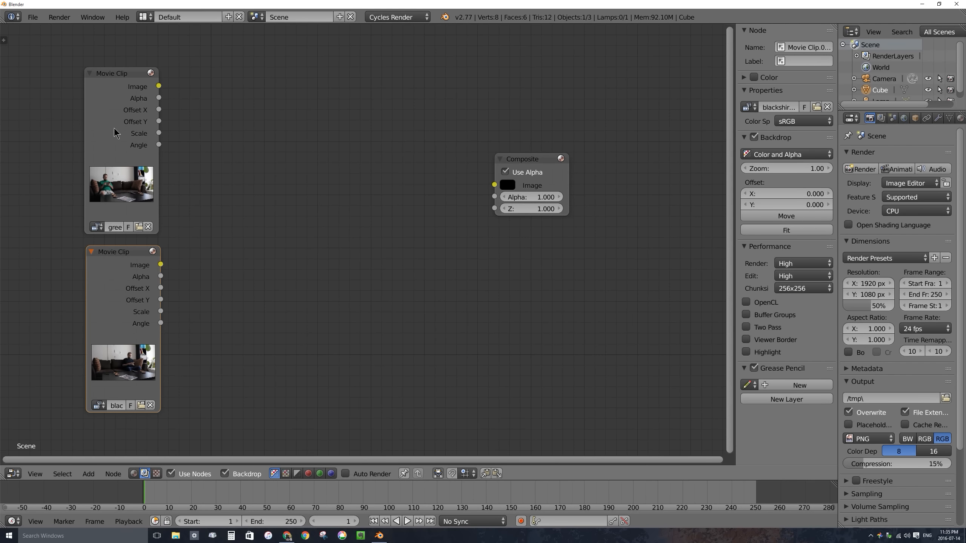
Move the Composite node farther from the Movie Clip nodes and add an Alpha Over node just before it
{"action": "left_click_drag", "start_coordinate": [496, 172], "coordinate": [630, 187]}
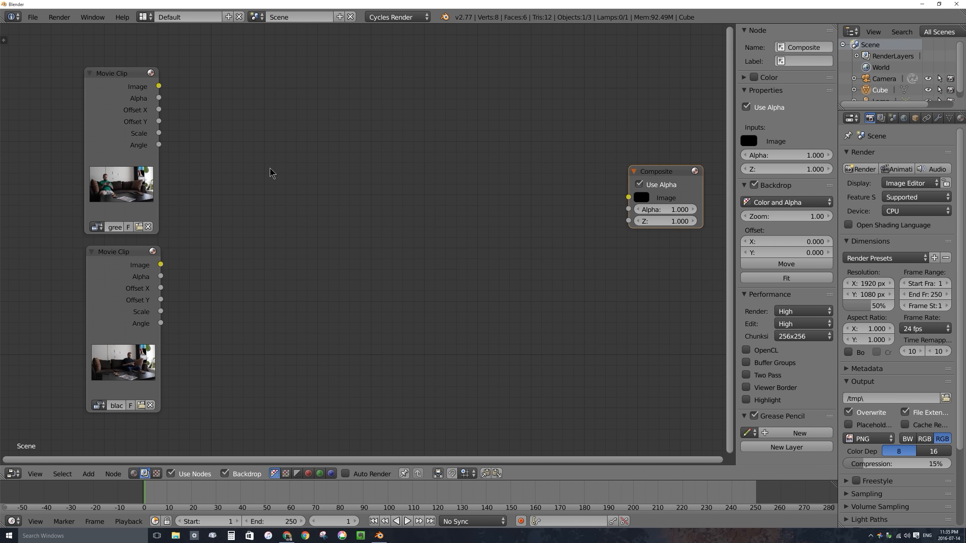
{"action": "left_click", "coordinate": [119, 82]}
{"action": "left_click", "coordinate": [116, 254]}
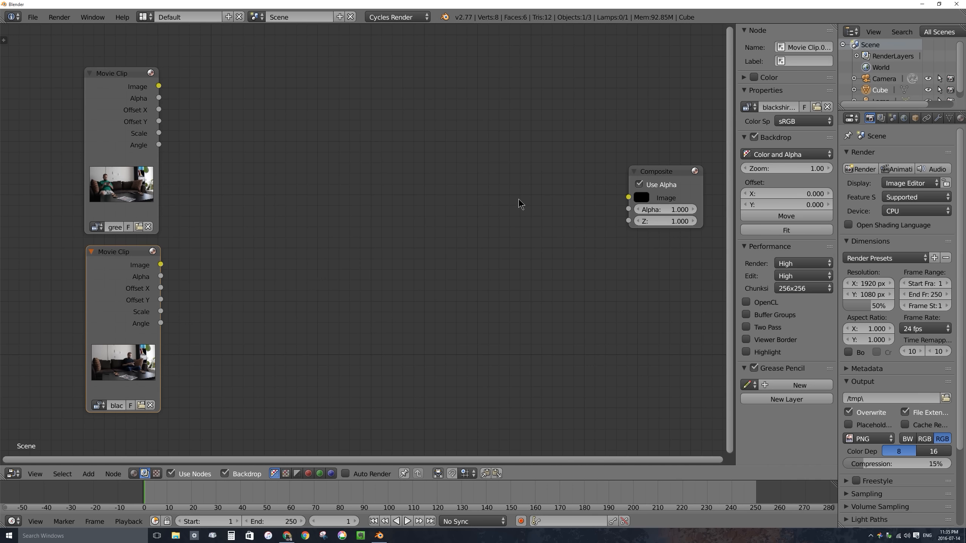
{"action": "left_click", "coordinate": [89, 474]}
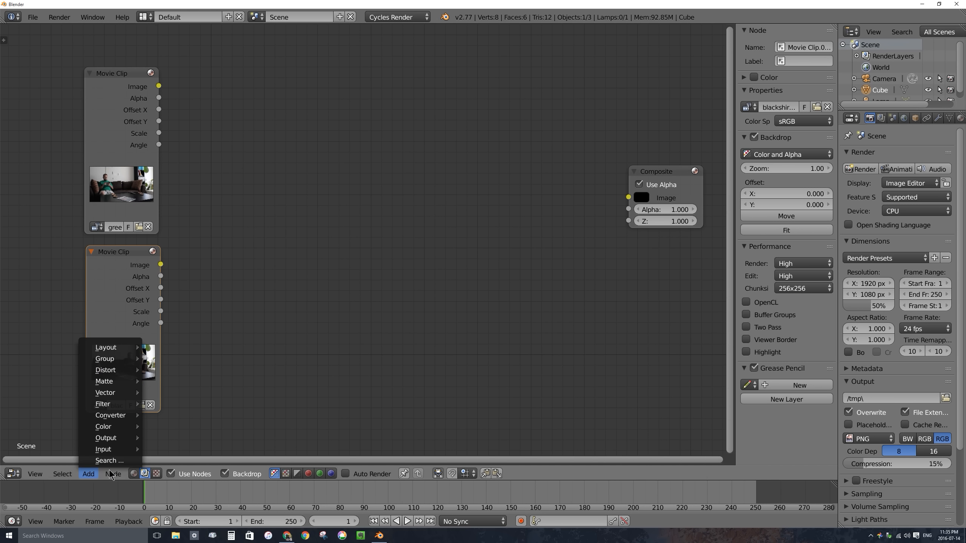
{"action": "key", "text": "shift+a"}
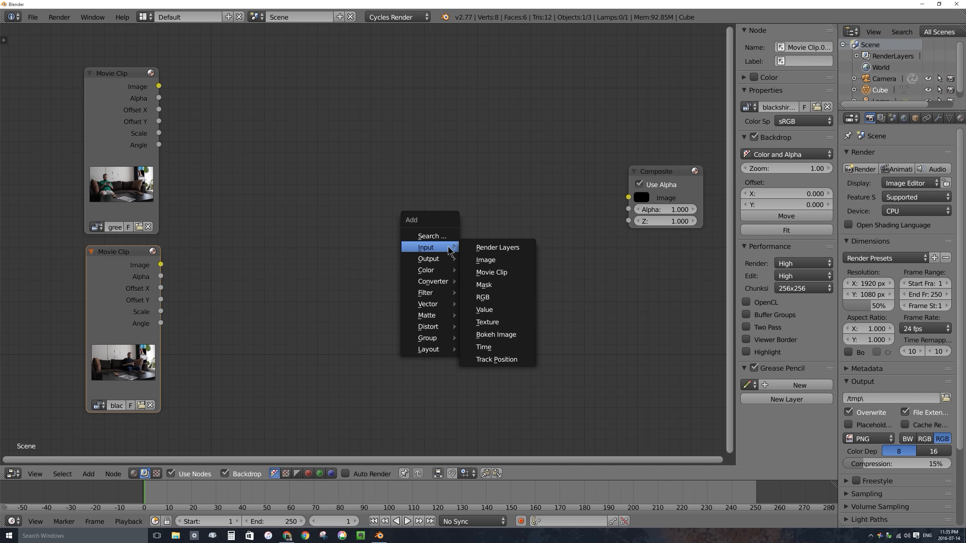
{"action": "mouse_move", "coordinate": [425, 271]}
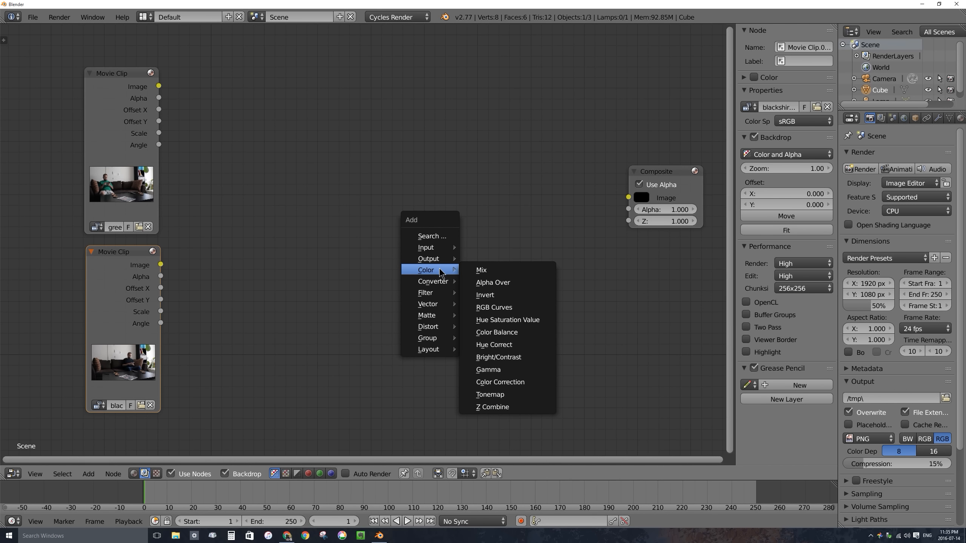
{"action": "mouse_move", "coordinate": [434, 319]}
{"action": "left_click", "coordinate": [504, 286]}
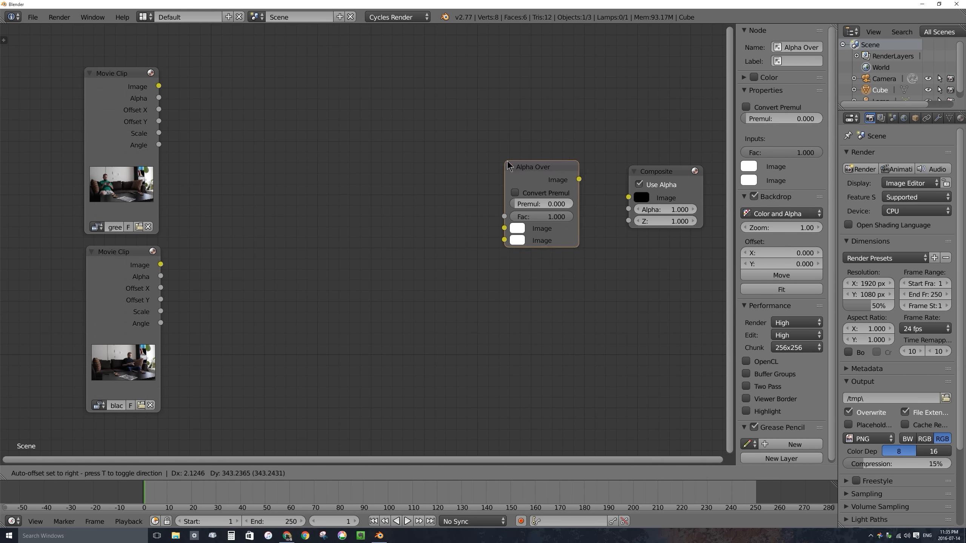
{"action": "left_click", "coordinate": [496, 218]}
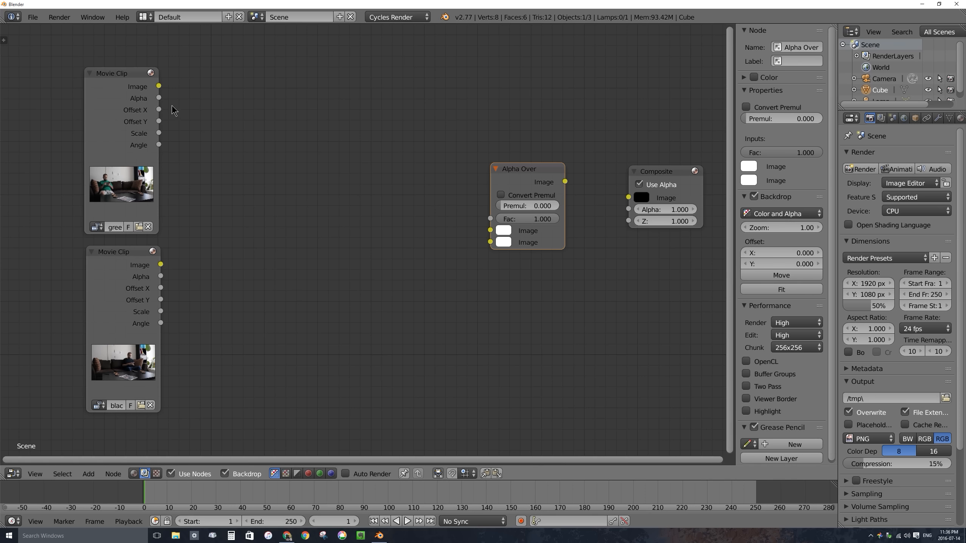
Link the greenshirt image to Alpha Over's first Image input, the blackshirt image to the second, and the result to the Composite node
{"action": "left_click_drag", "start_coordinate": [158, 86], "coordinate": [491, 230]}
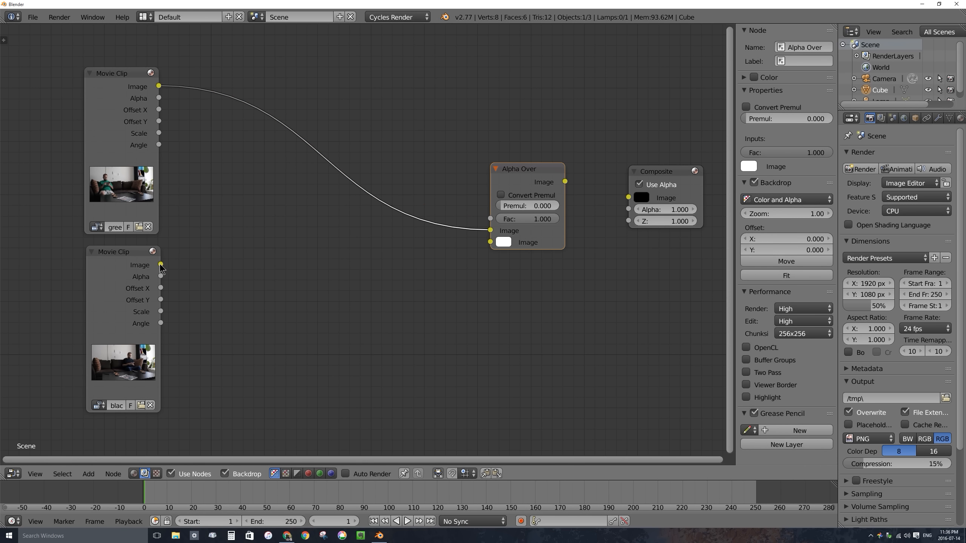
{"action": "left_click_drag", "start_coordinate": [160, 265], "coordinate": [490, 242]}
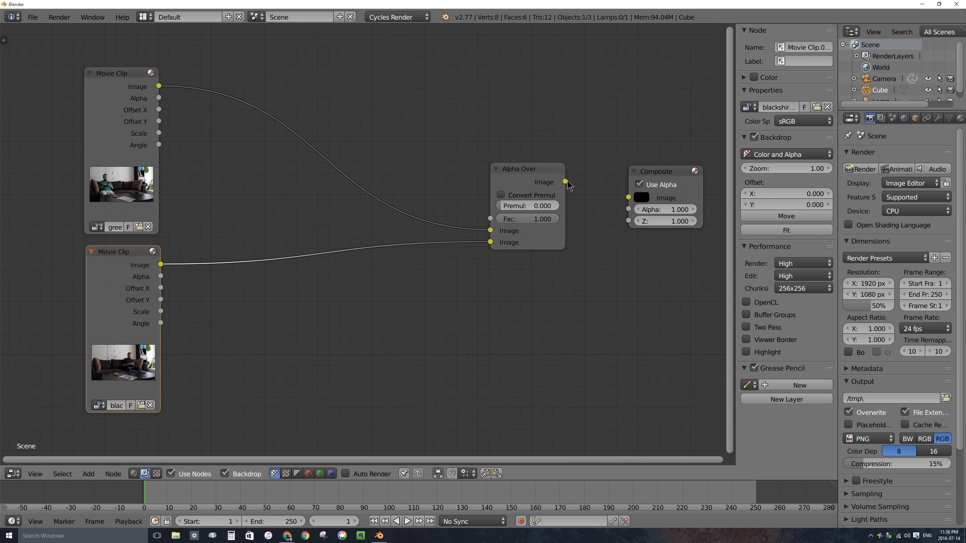
{"action": "left_click_drag", "start_coordinate": [566, 183], "coordinate": [634, 198]}
Add a Viewer output node below the Composite node and connect Alpha Over's image output to it
{"action": "key", "text": "shift+a"}
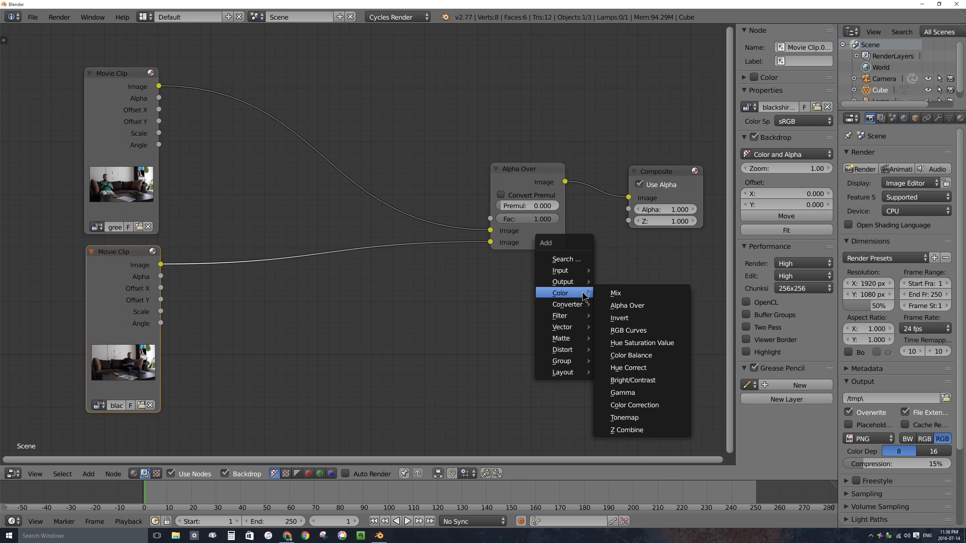
{"action": "mouse_move", "coordinate": [578, 284]}
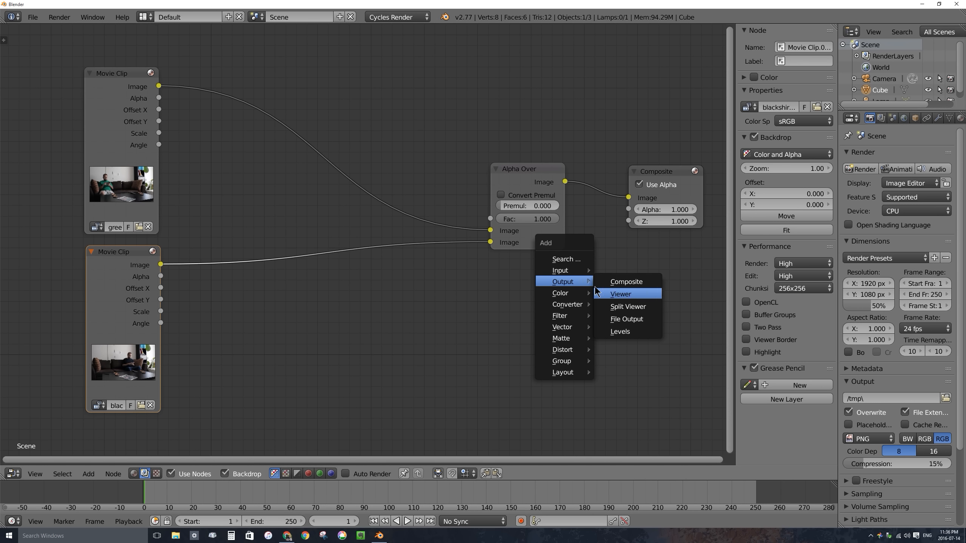
{"action": "left_click", "coordinate": [648, 294]}
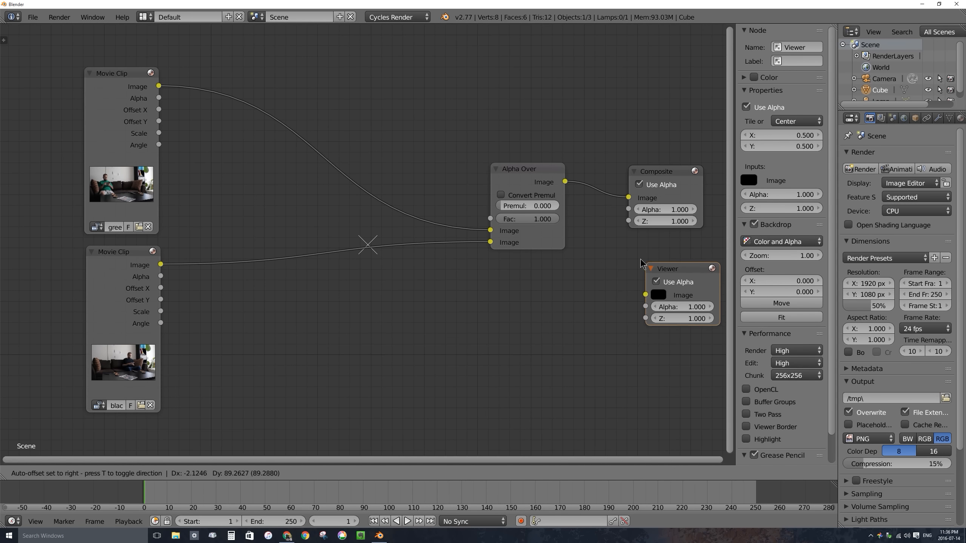
{"action": "left_click", "coordinate": [647, 293]}
{"action": "left_click_drag", "start_coordinate": [566, 182], "coordinate": [626, 280]}
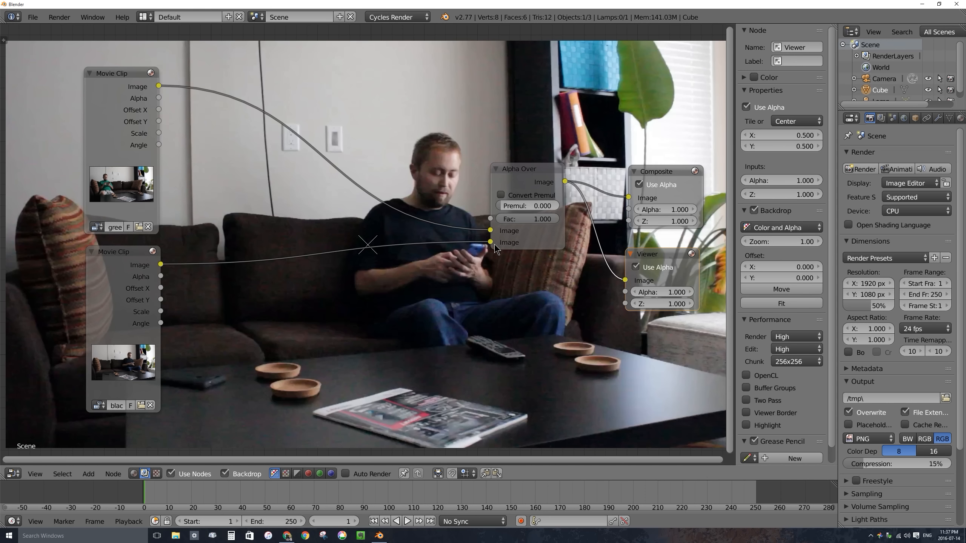
Swap the two clips between the Alpha Over node's Image inputs, and swap them back
{"action": "left_click", "coordinate": [520, 174]}
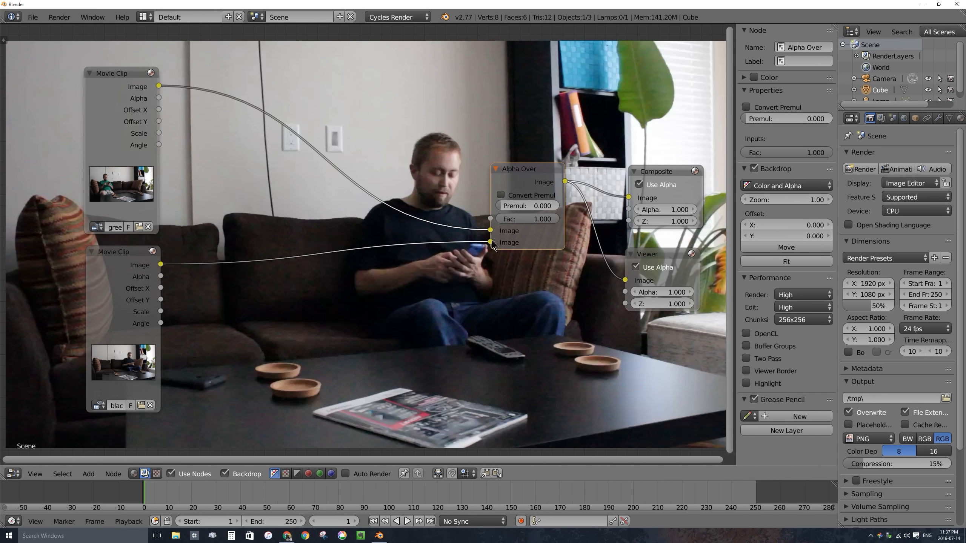
{"action": "mouse_move", "coordinate": [491, 242]}
{"action": "left_mouse_down"}
{"action": "mouse_move", "coordinate": [491, 231]}
{"action": "mouse_move", "coordinate": [491, 242]}
{"action": "left_mouse_up"}
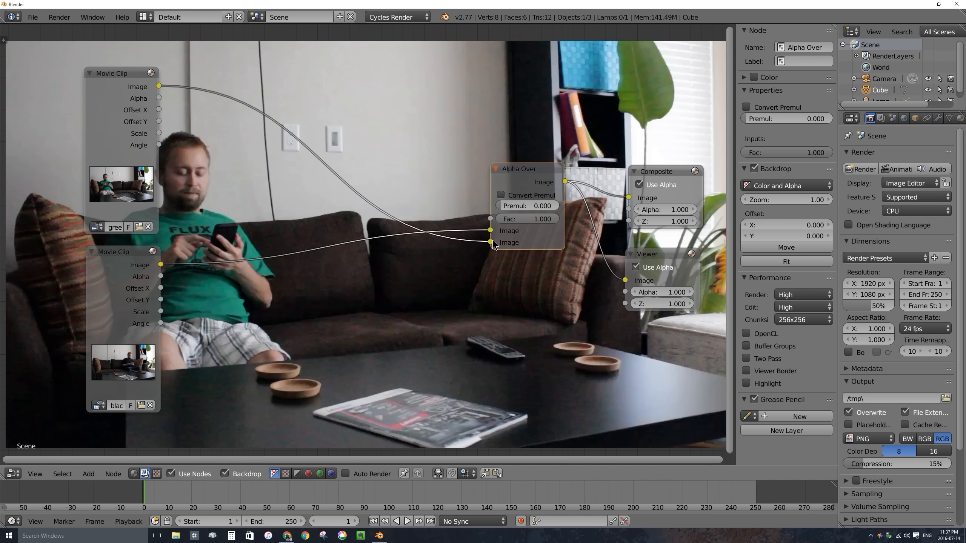
{"action": "left_click_drag", "start_coordinate": [491, 243], "coordinate": [491, 231]}
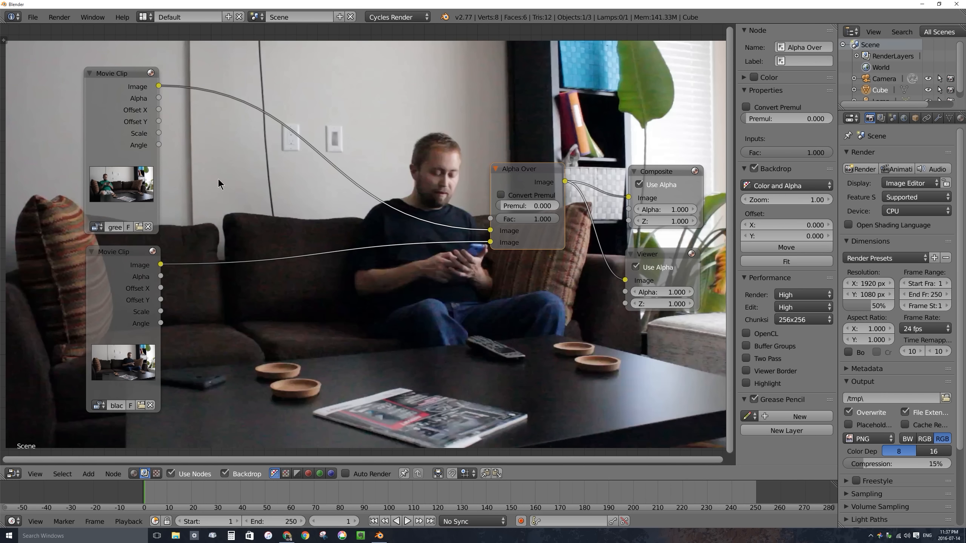
Nudge the blackshirt node into line under the greenshirt one, and split the node editor to open a Movie Clip Editor beside it
{"action": "left_click_drag", "start_coordinate": [121, 258], "coordinate": [117, 262]}
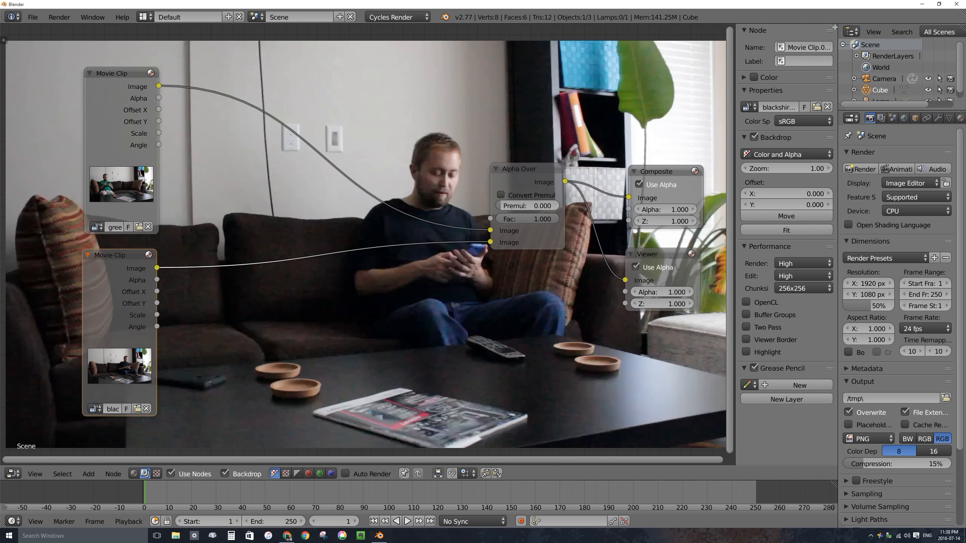
{"action": "left_click_drag", "start_coordinate": [833, 27], "coordinate": [395, 30]}
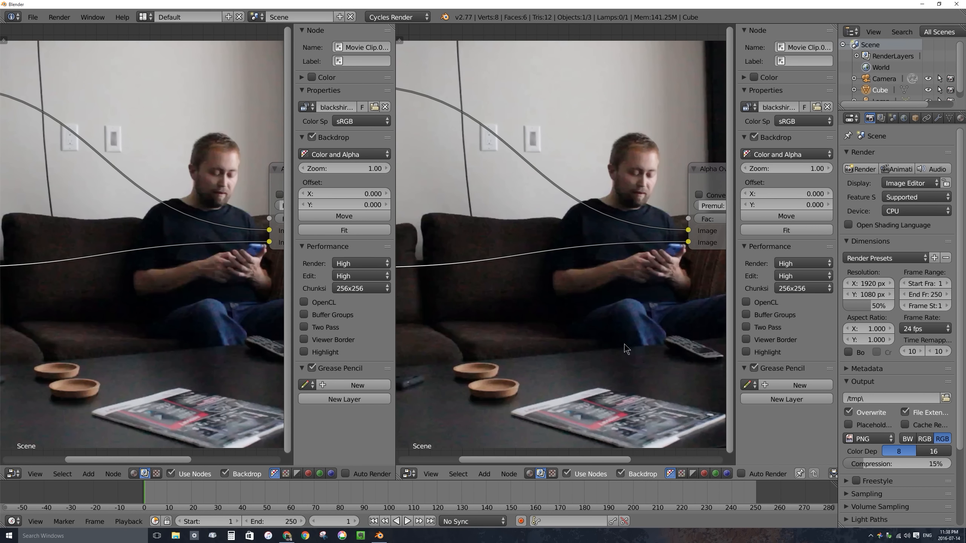
{"action": "left_click", "coordinate": [409, 474]}
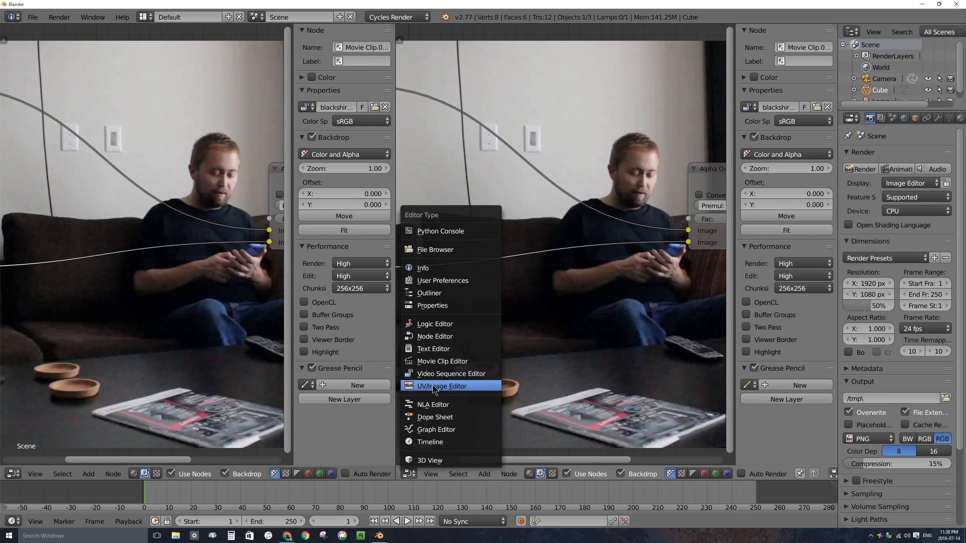
{"action": "left_click", "coordinate": [433, 360]}
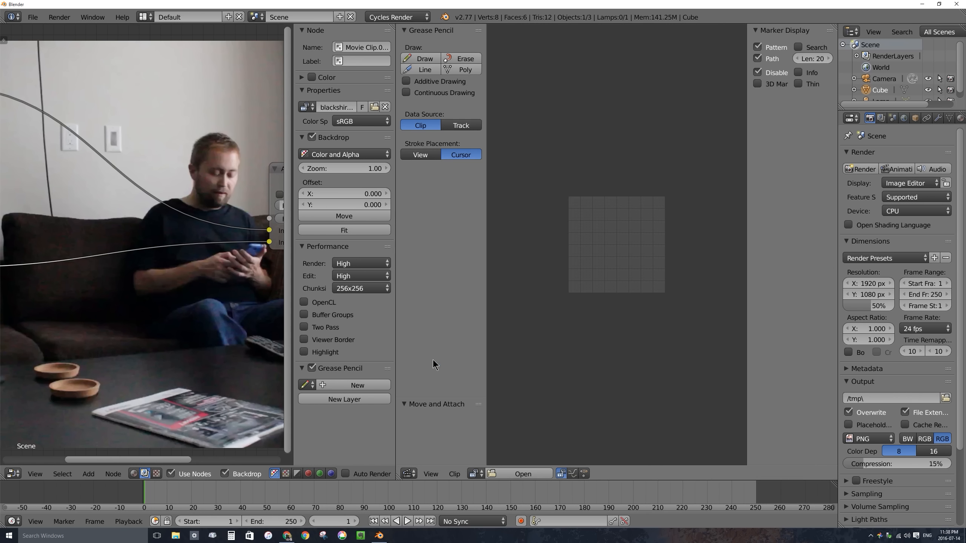
Display the already loaded blackshirt-scene0001-0541.mp4 clip in the Movie Clip Editor
{"action": "scroll", "coordinate": [597, 215], "scroll_direction": "up", "scroll_amount": 4}
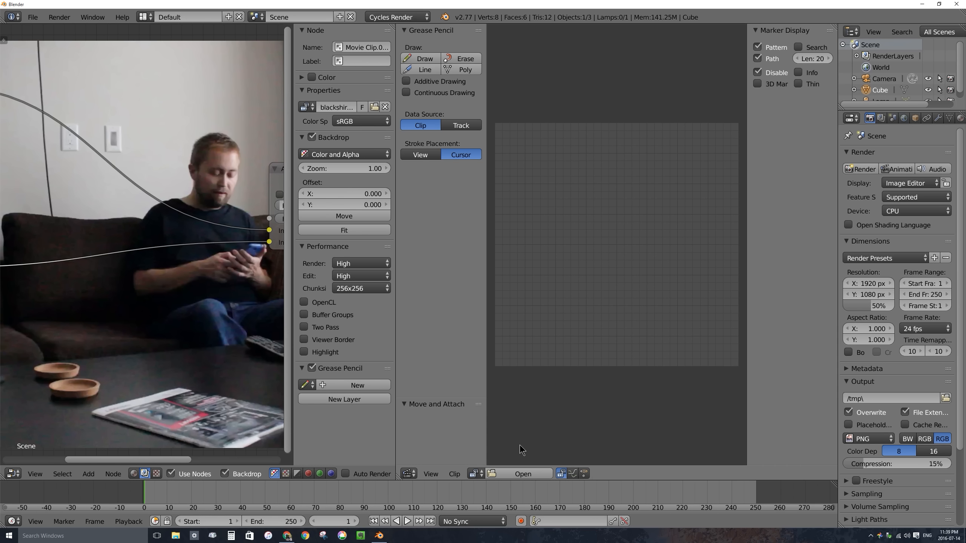
{"action": "left_click", "coordinate": [477, 473]}
{"action": "key", "text": "Down"}
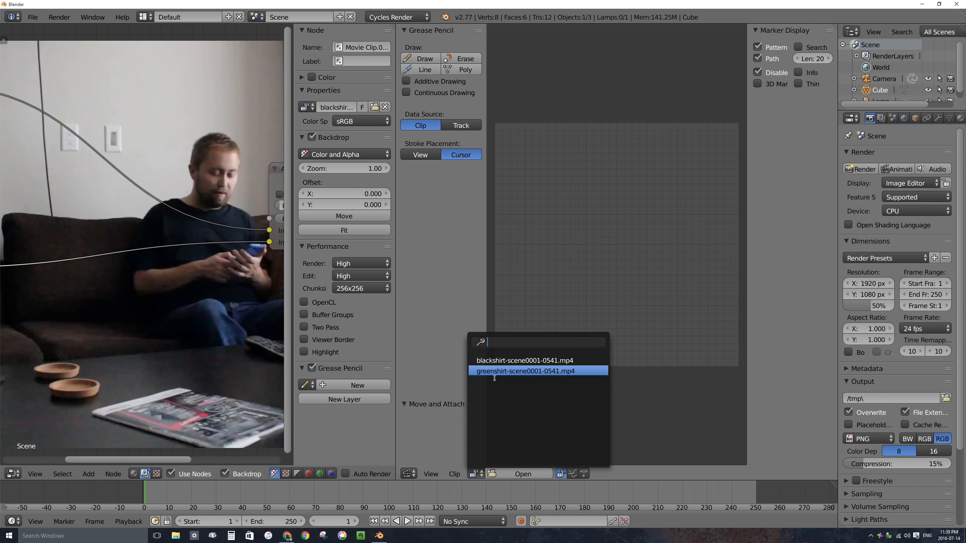
{"action": "key", "text": "Down"}
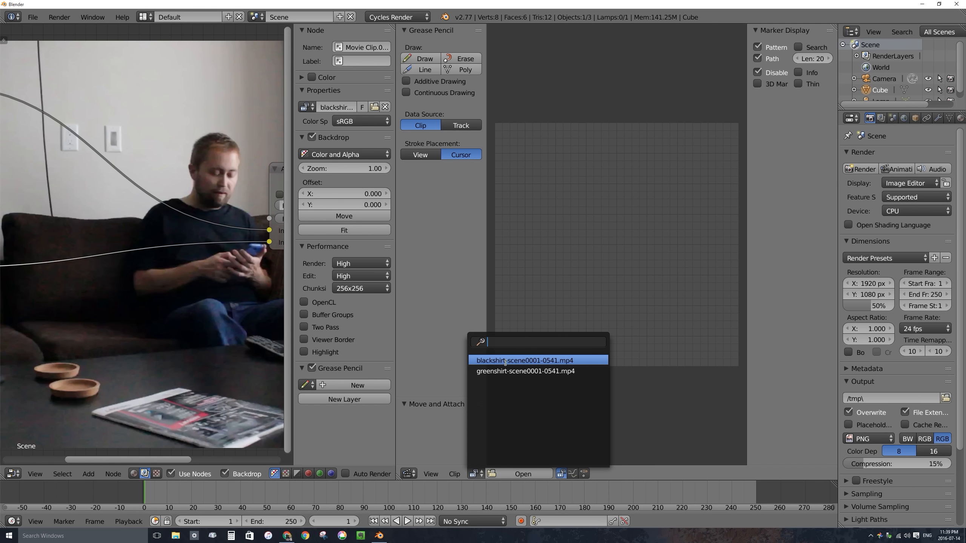
{"action": "left_click", "coordinate": [507, 362]}
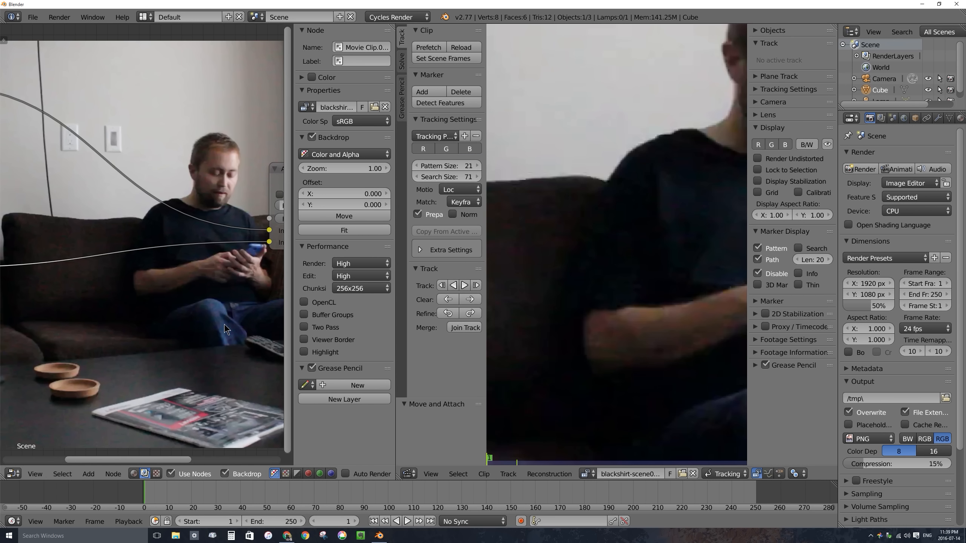
{"action": "scroll", "coordinate": [584, 215], "scroll_direction": "down", "scroll_amount": 9}
{"action": "scroll", "coordinate": [583, 232], "scroll_direction": "up", "scroll_amount": 2}
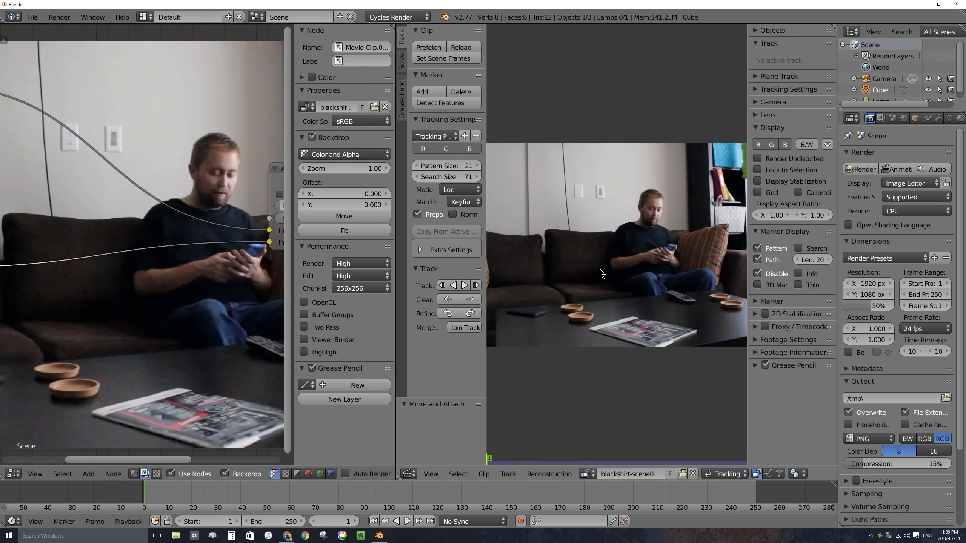
Widen the Movie Clip Editor until the whole clip fits, and change its mode from Tracking to Mask
{"action": "left_click_drag", "start_coordinate": [396, 179], "coordinate": [246, 179]}
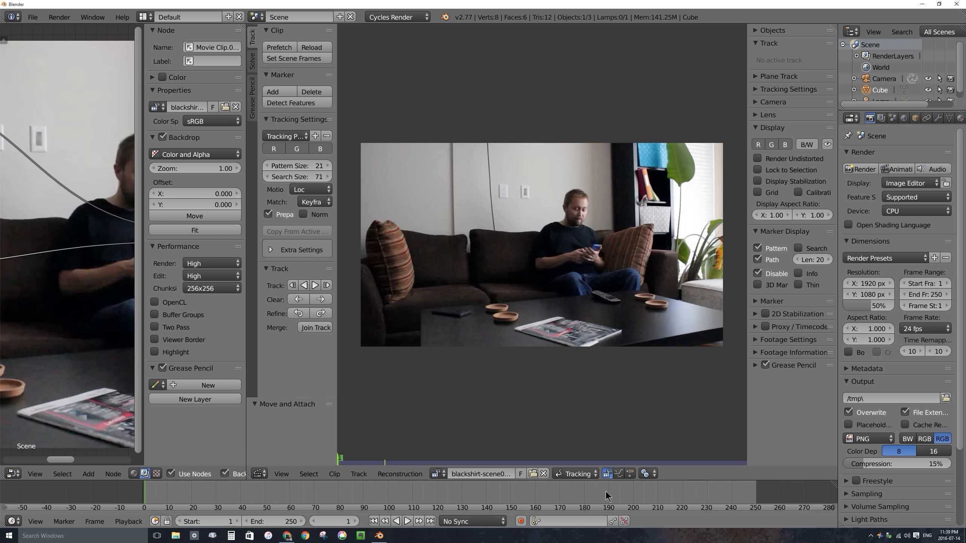
{"action": "left_click", "coordinate": [580, 475]}
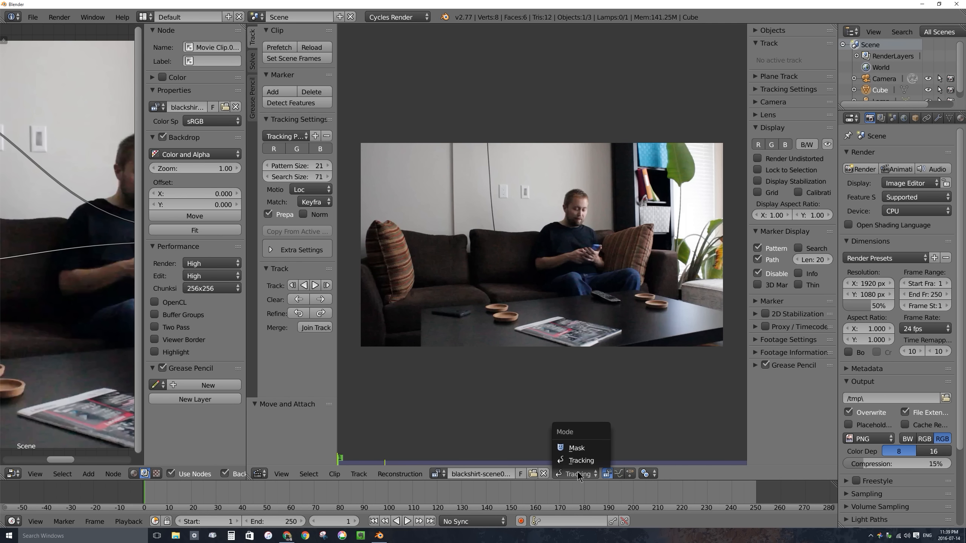
{"action": "left_click", "coordinate": [583, 448]}
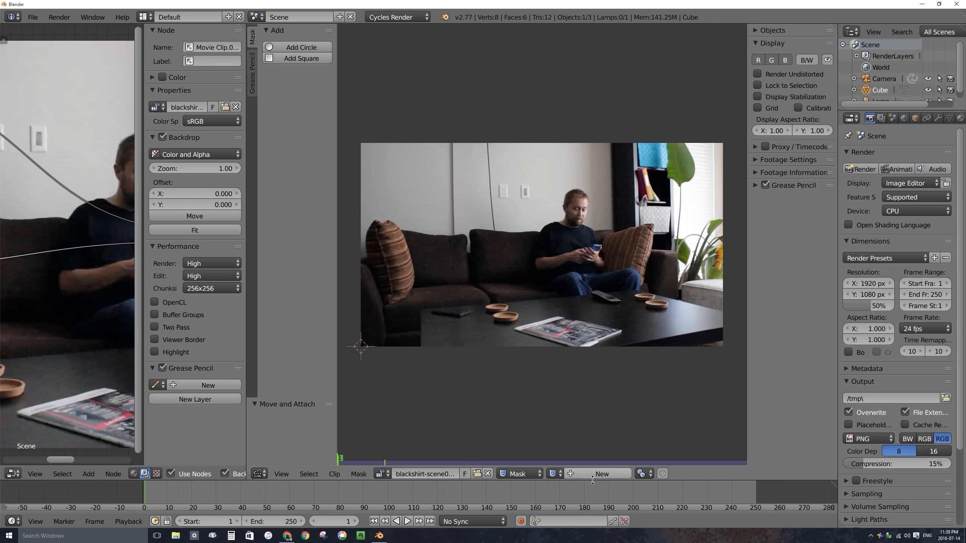
Create a new mask for the blackshirt clip and name it splitscreen-mask
{"action": "left_click", "coordinate": [602, 474]}
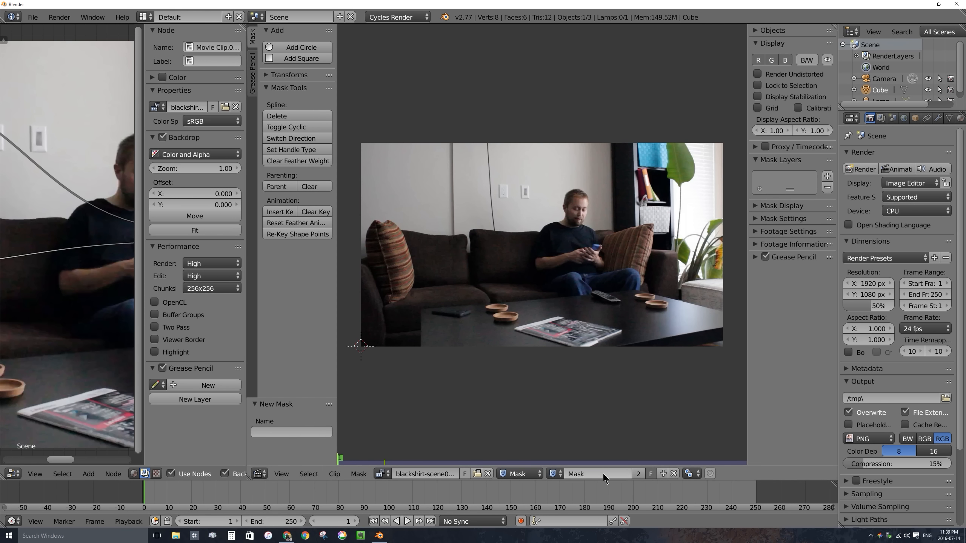
{"action": "left_click", "coordinate": [598, 475]}
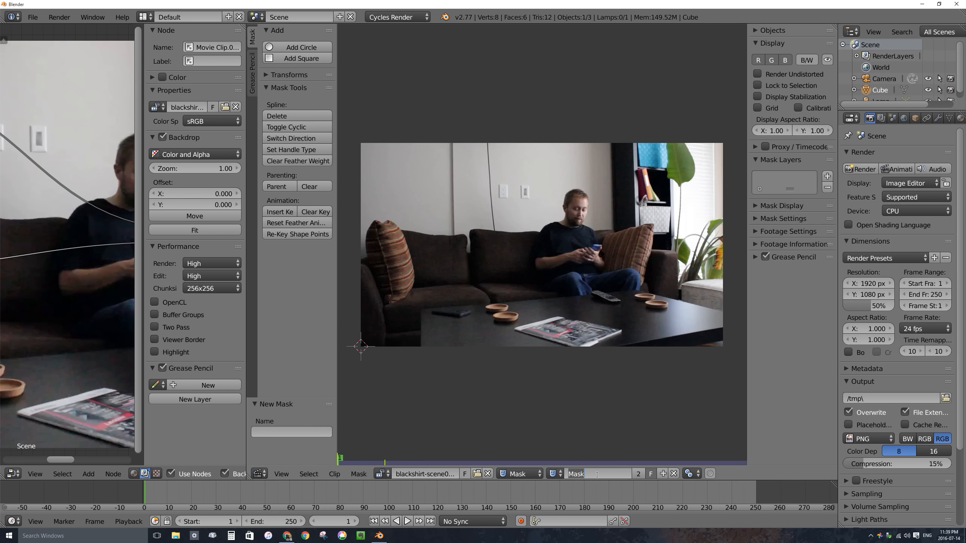
{"action": "type", "text": "splitscreen-mask"}
{"action": "key", "text": "Return"}
Start a mask spline just below the frame at the magazine, following its lower-left edge up to the nearer left bowl's right rim
{"action": "scroll", "coordinate": [568, 323], "scroll_direction": "up", "scroll_amount": 2}
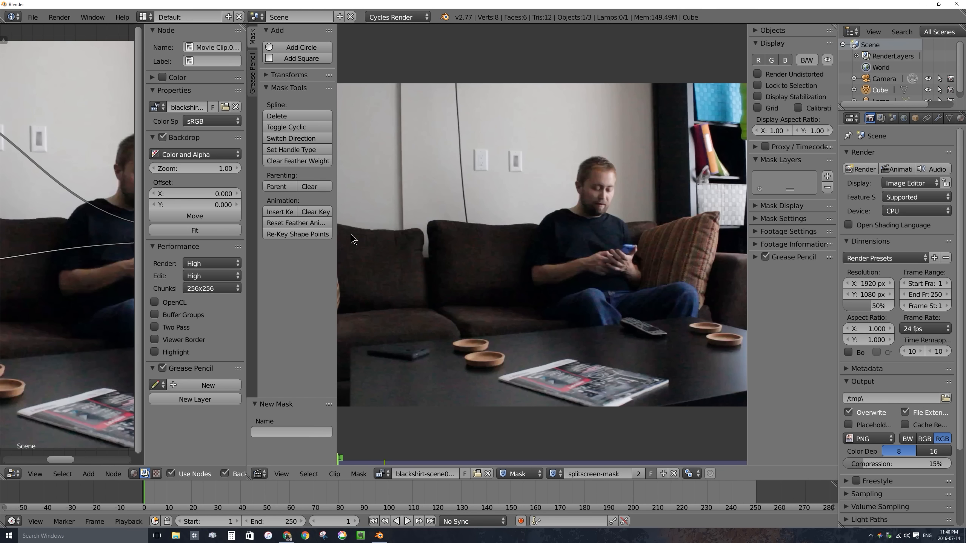
{"action": "left_click", "coordinate": [595, 410], "text": "ctrl"}
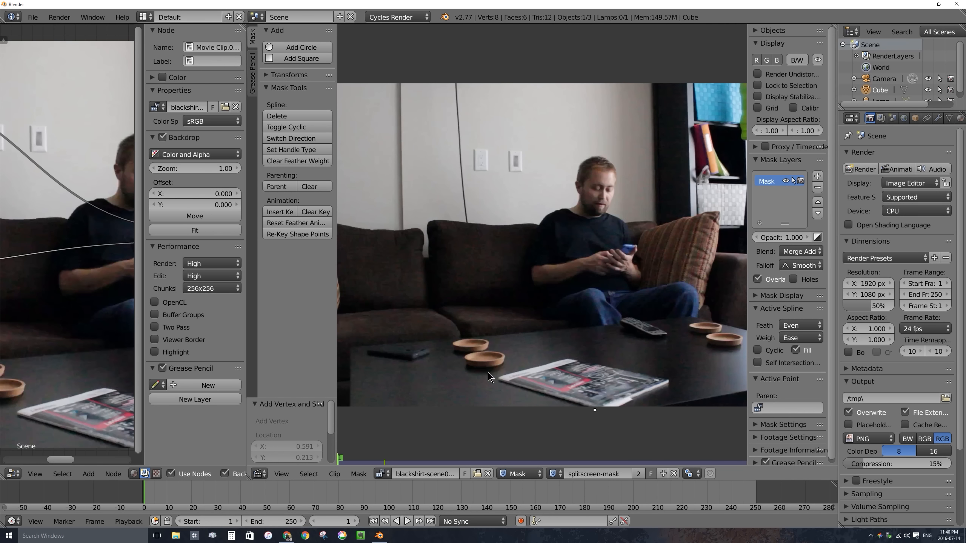
{"action": "left_click", "coordinate": [499, 380], "text": "ctrl"}
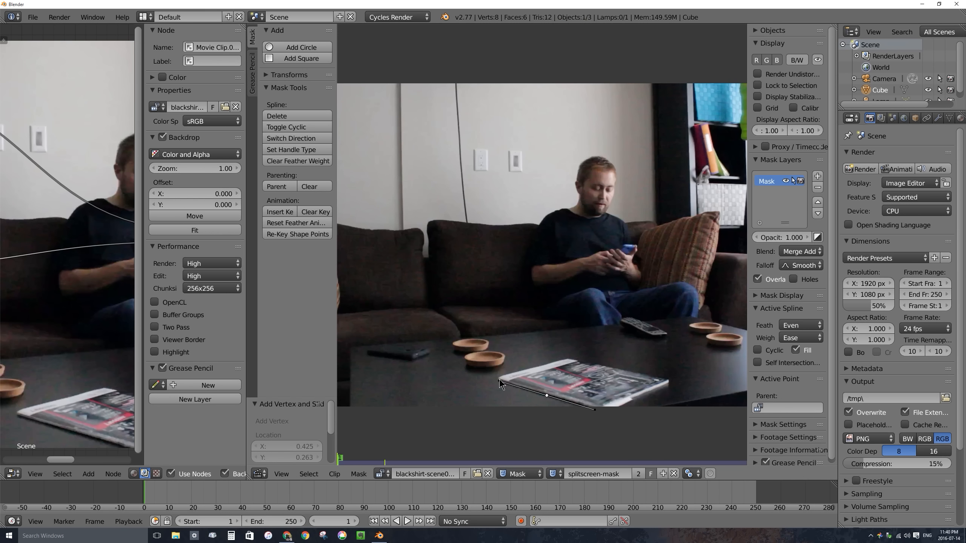
{"action": "left_click", "coordinate": [504, 356], "text": "ctrl"}
Continue the mask spline around the right rims of the two left bowls and along the table's back edge
{"action": "scroll", "coordinate": [499, 364], "scroll_direction": "up", "scroll_amount": 5}
{"action": "middle_click_drag", "start_coordinate": [457, 415], "coordinate": [575, 138]}
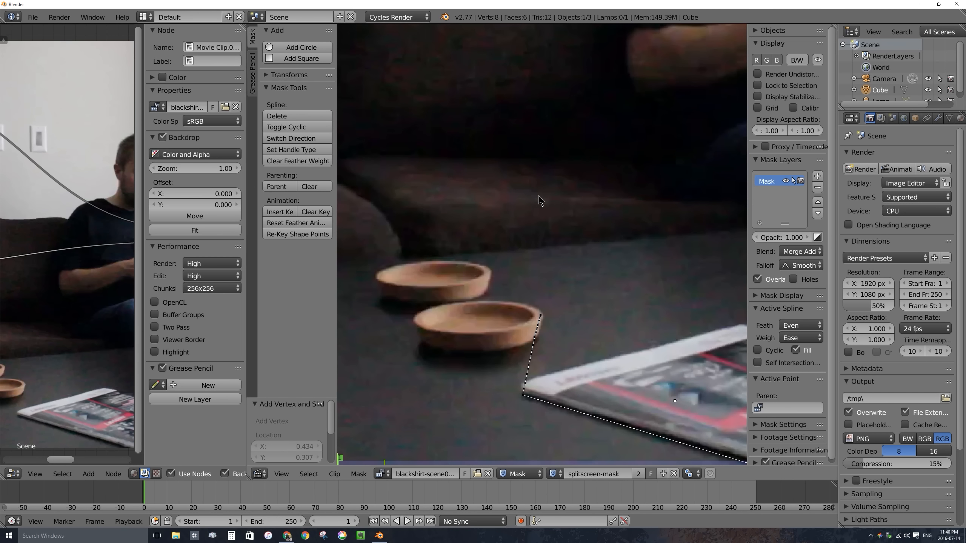
{"action": "middle_click_drag", "start_coordinate": [540, 210], "coordinate": [565, 177]}
{"action": "mouse_move", "coordinate": [536, 268]}
{"action": "middle_mouse_down"}
{"action": "mouse_move", "coordinate": [604, 369]}
{"action": "mouse_move", "coordinate": [529, 267]}
{"action": "middle_mouse_up"}
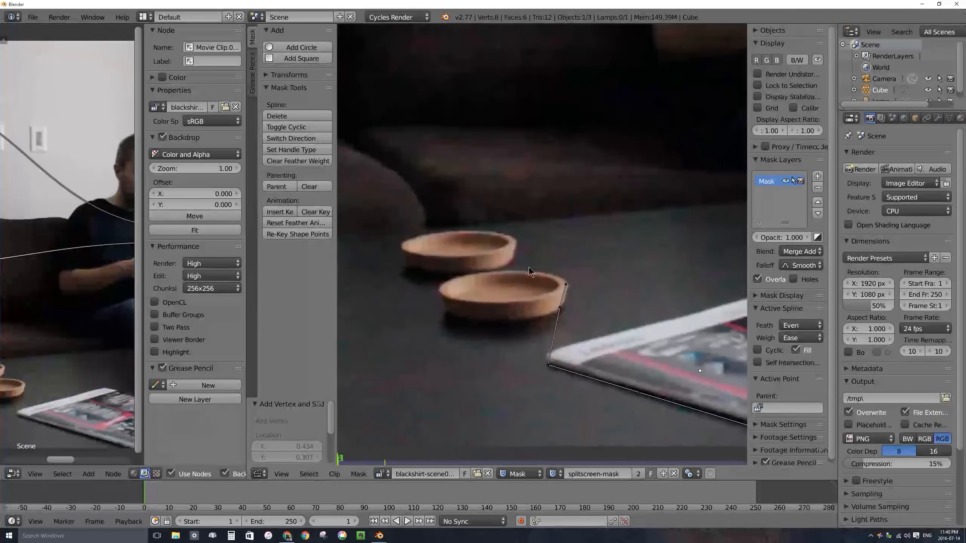
{"action": "left_click", "coordinate": [503, 269], "text": "ctrl"}
{"action": "left_click", "coordinate": [516, 241], "text": "ctrl"}
{"action": "left_click", "coordinate": [471, 226], "text": "ctrl"}
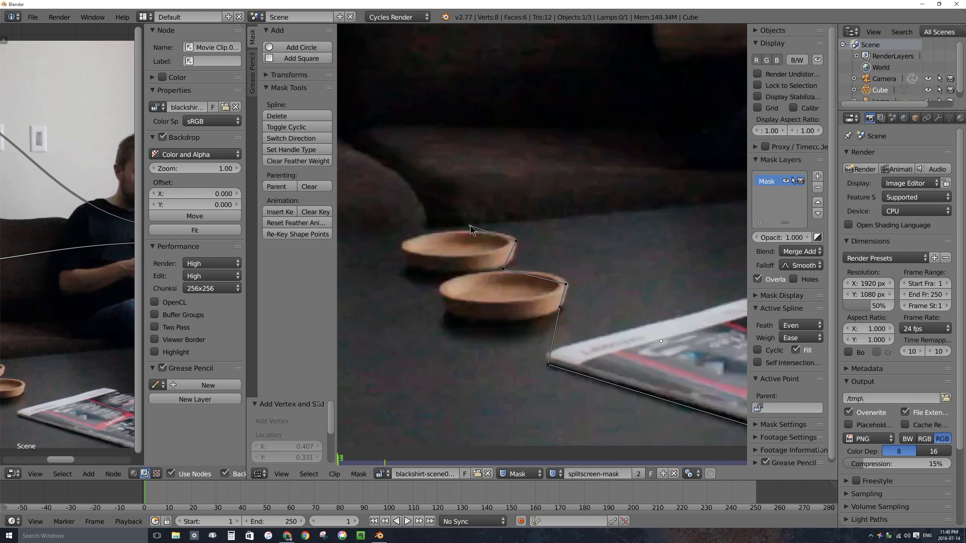
{"action": "left_click", "coordinate": [622, 211], "text": "ctrl"}
Extend the mask spline across the couch seat, up the backrest and along the wall cable to just above the frame
{"action": "scroll", "coordinate": [558, 178], "scroll_direction": "down", "scroll_amount": 4}
{"action": "middle_click_drag", "start_coordinate": [531, 173], "coordinate": [532, 251]}
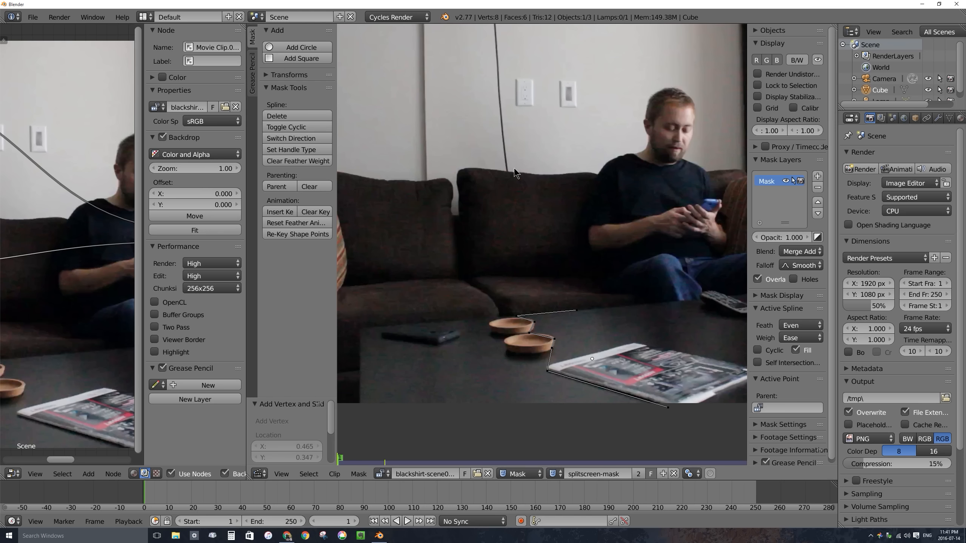
{"action": "left_click", "coordinate": [565, 294], "text": "ctrl"}
{"action": "left_click", "coordinate": [514, 271], "text": "ctrl"}
{"action": "left_click", "coordinate": [508, 172], "text": "ctrl"}
{"action": "middle_click_drag", "start_coordinate": [504, 106], "coordinate": [499, 272]}
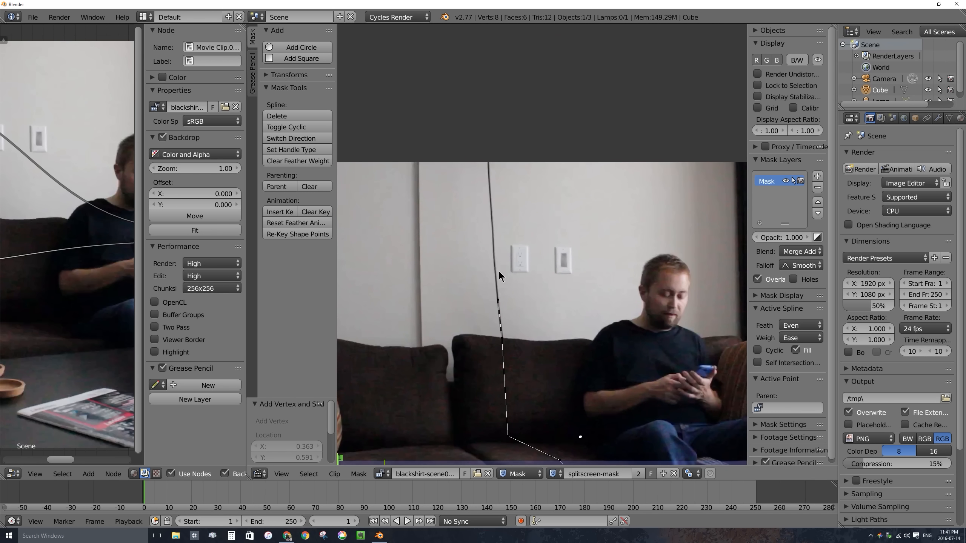
{"action": "left_click", "coordinate": [491, 211], "text": "ctrl"}
{"action": "left_click", "coordinate": [487, 151], "text": "ctrl"}
Add mask points just outside the frame's upper-right and lower-right corners to enclose the seated man's side
{"action": "middle_click_drag", "start_coordinate": [528, 193], "coordinate": [348, 152]}
{"action": "scroll", "coordinate": [447, 194], "scroll_direction": "down", "scroll_amount": 3}
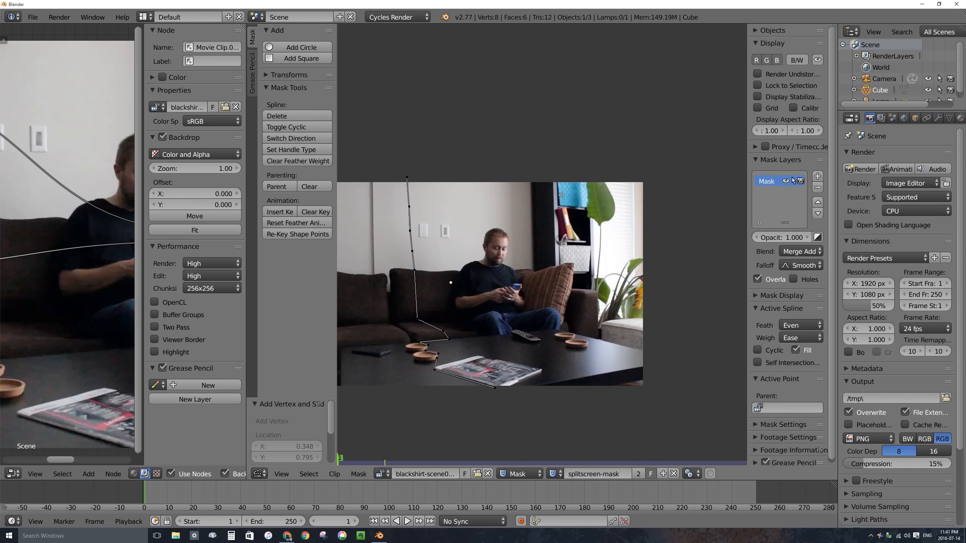
{"action": "left_click", "coordinate": [642, 175], "text": "ctrl"}
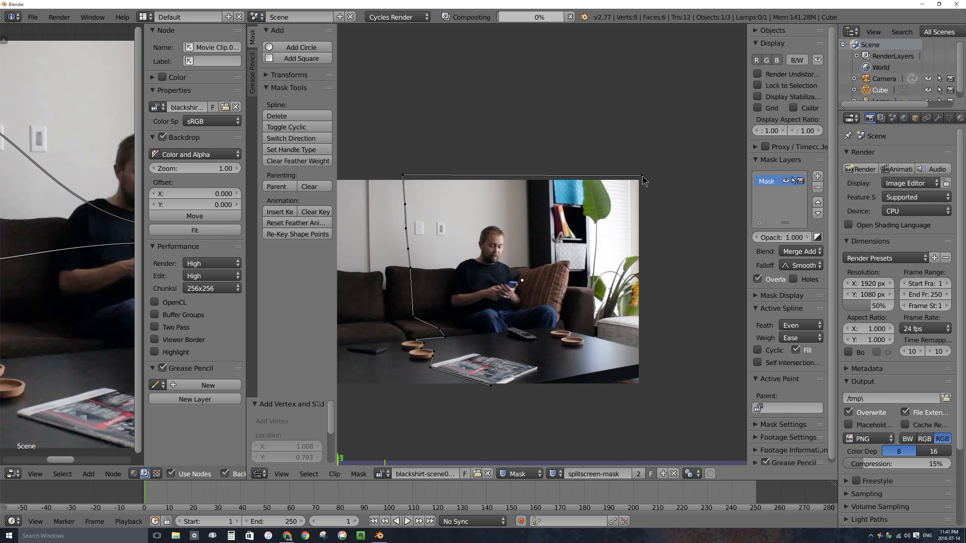
{"action": "left_click", "coordinate": [642, 387], "text": "ctrl"}
Close the mask outline along the lower edge of the frame with Toggle Cyclic
{"action": "middle_click_drag", "start_coordinate": [493, 374], "coordinate": [519, 274]}
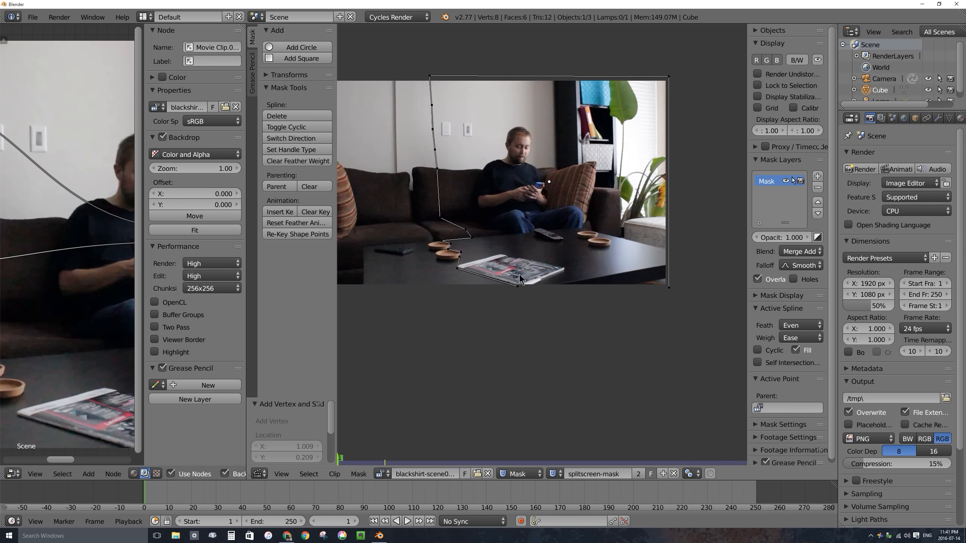
{"action": "scroll", "coordinate": [520, 275], "scroll_direction": "up", "scroll_amount": 4}
{"action": "scroll", "coordinate": [571, 310], "scroll_direction": "down", "scroll_amount": 2}
{"action": "middle_click_drag", "start_coordinate": [622, 311], "coordinate": [556, 311]}
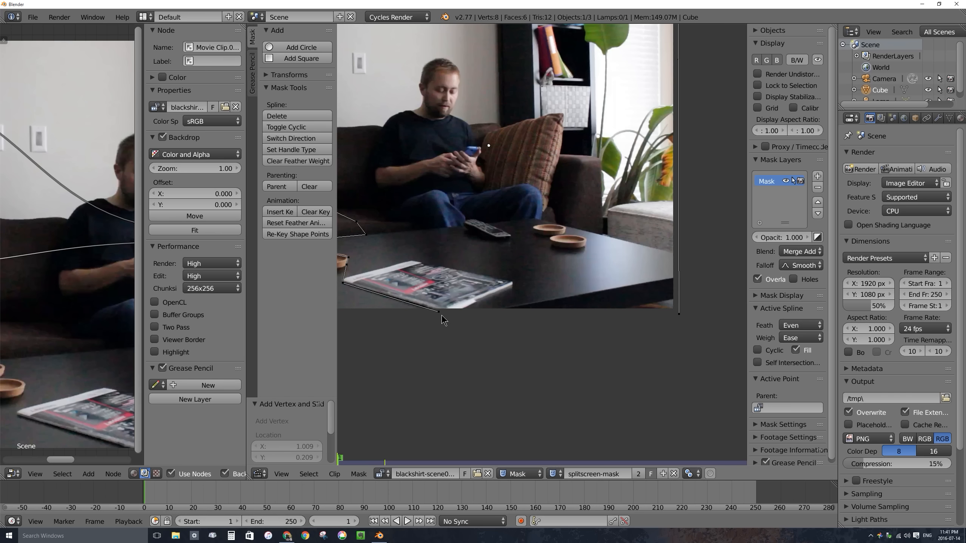
{"action": "middle_click_drag", "start_coordinate": [459, 371], "coordinate": [495, 382]}
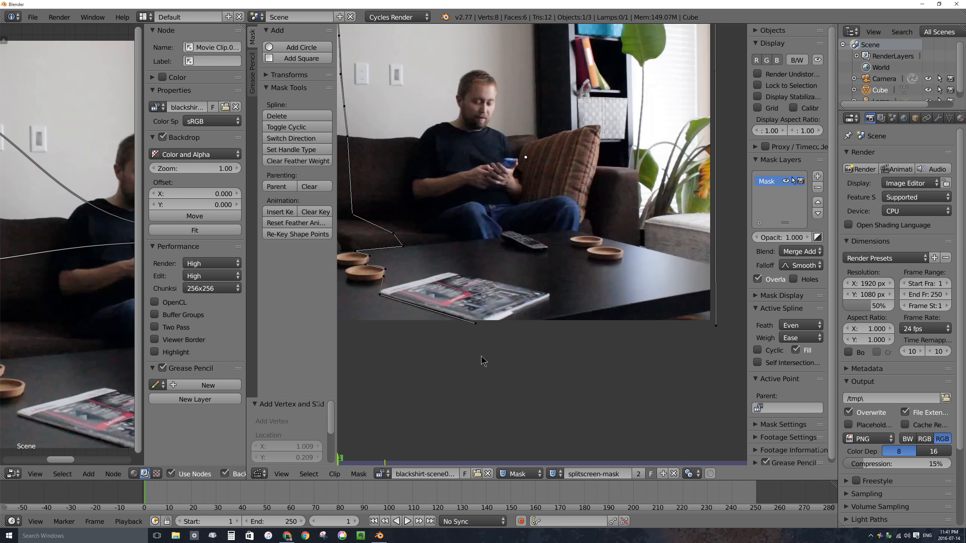
{"action": "left_click", "coordinate": [360, 475]}
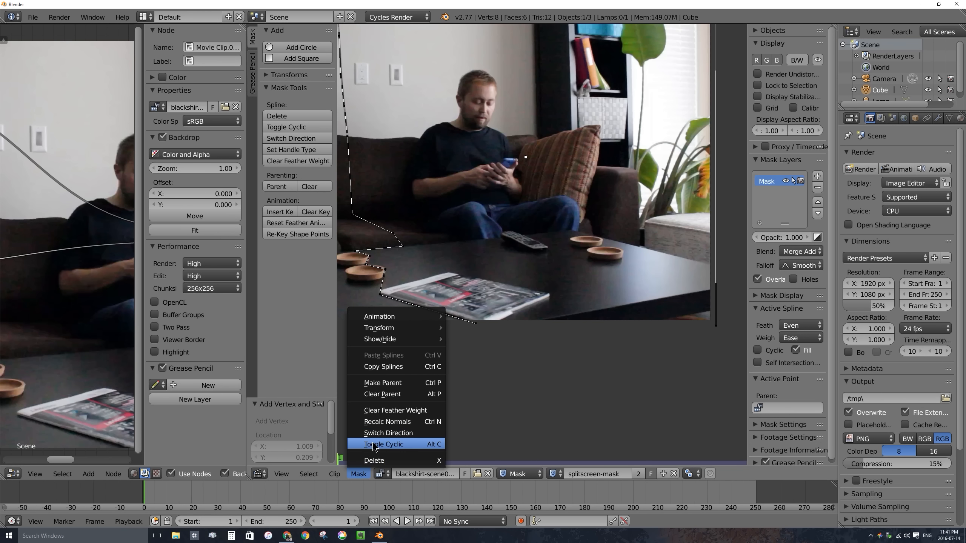
{"action": "left_click", "coordinate": [429, 445]}
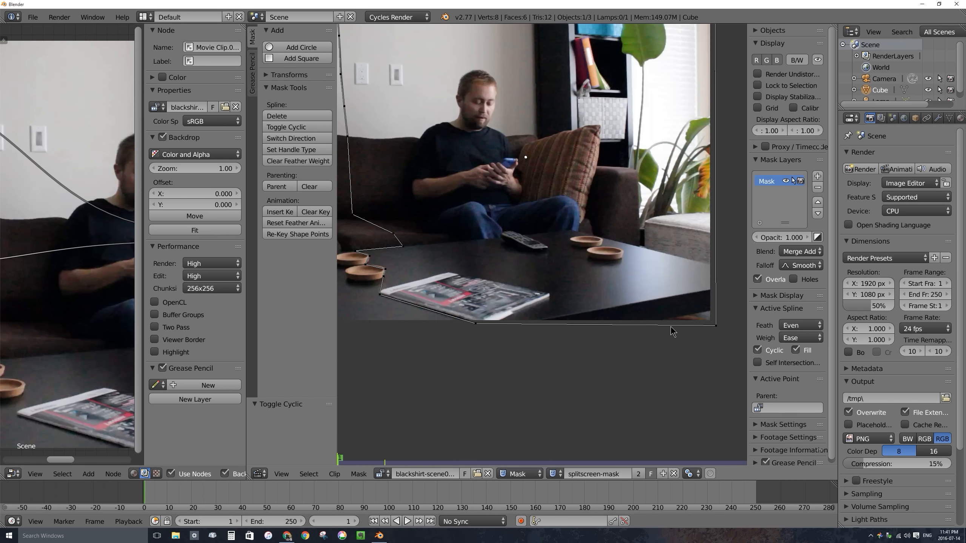
Reopen the mask outline with Toggle Cyclic, and close it again the same way
{"action": "left_click", "coordinate": [363, 476]}
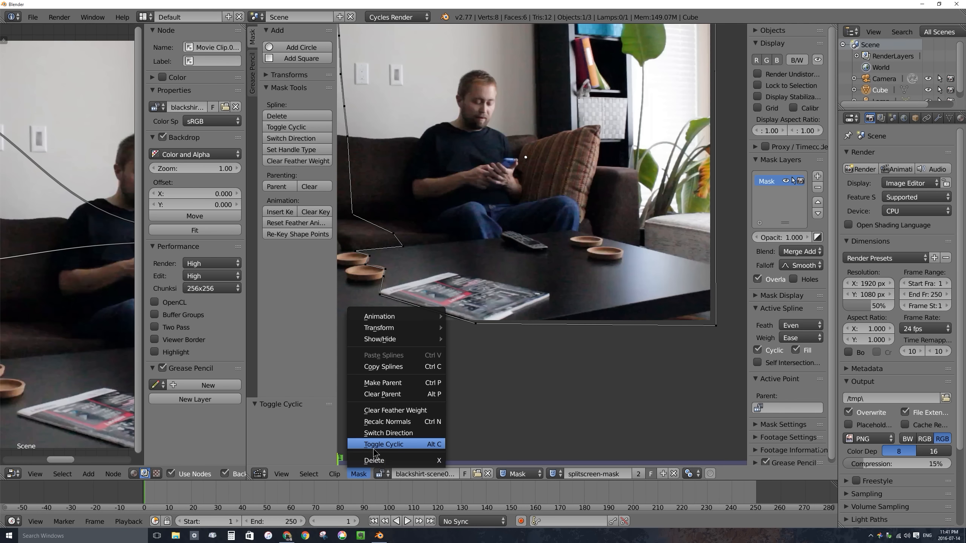
{"action": "left_click", "coordinate": [376, 446]}
{"action": "left_click", "coordinate": [359, 473]}
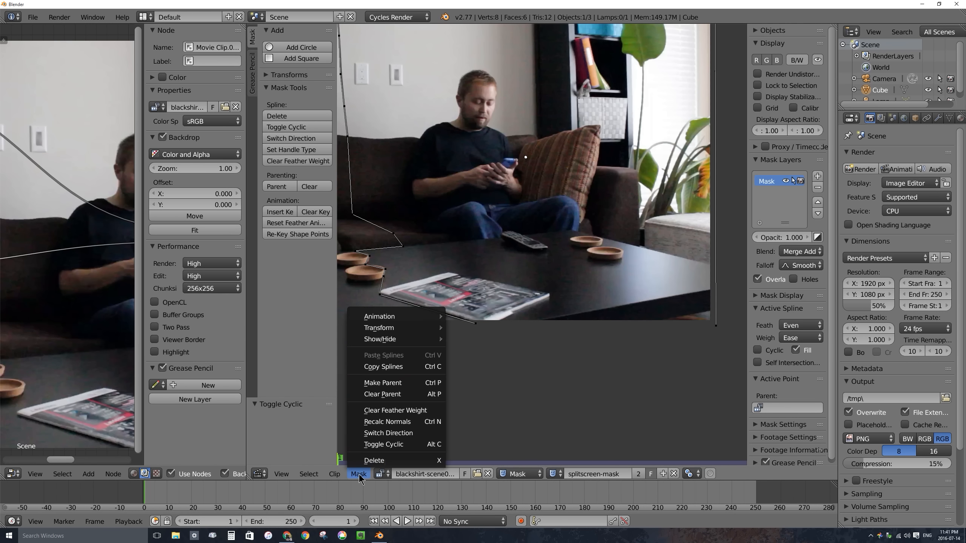
{"action": "left_click", "coordinate": [376, 445]}
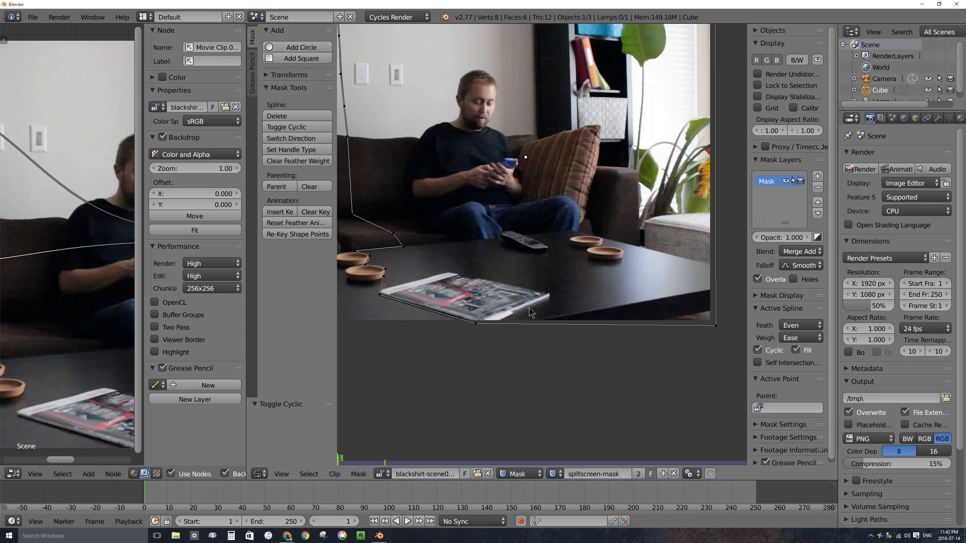
Hide the clip editor's properties sidebar and bring it back
{"action": "middle_click_drag", "start_coordinate": [516, 270], "coordinate": [523, 325]}
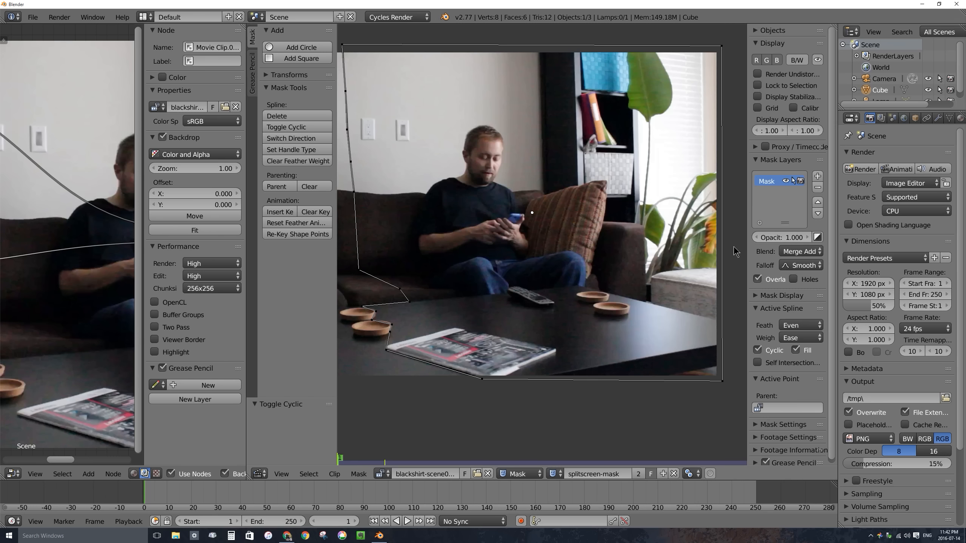
{"action": "key", "text": "n"}
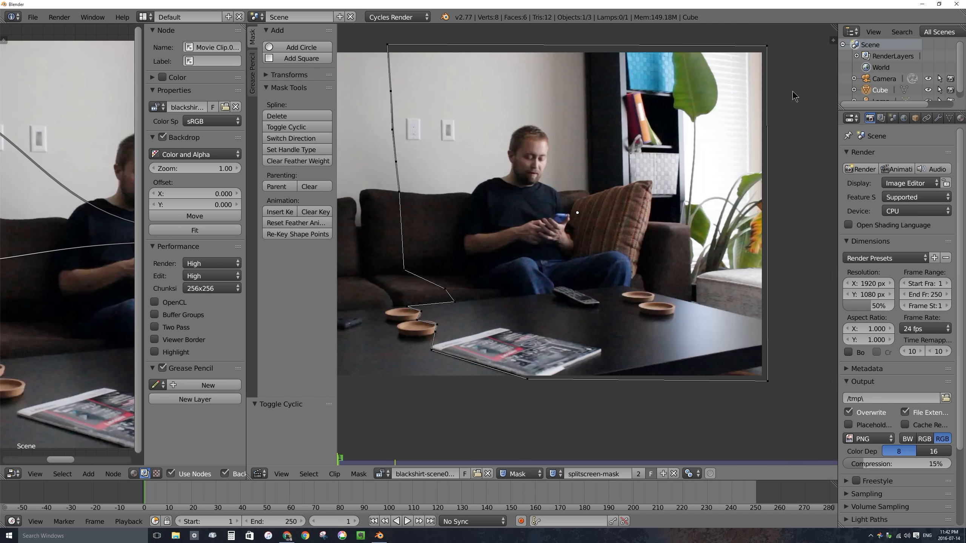
{"action": "key", "text": "n"}
{"action": "key", "text": "n"}
{"action": "key", "text": "n"}
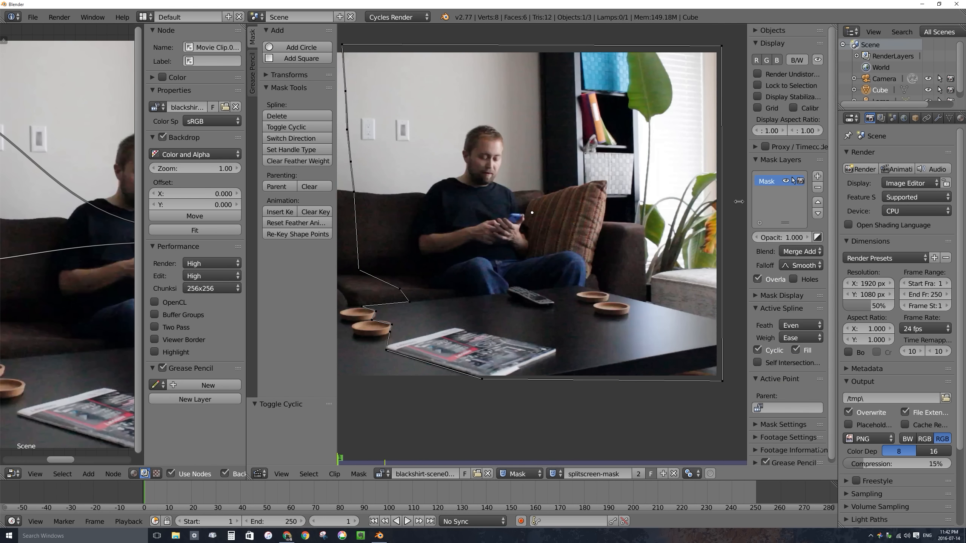
Expand the Mask Display settings, widen the sidebar, and enable the Alpha Channel overlay
{"action": "left_click", "coordinate": [752, 295]}
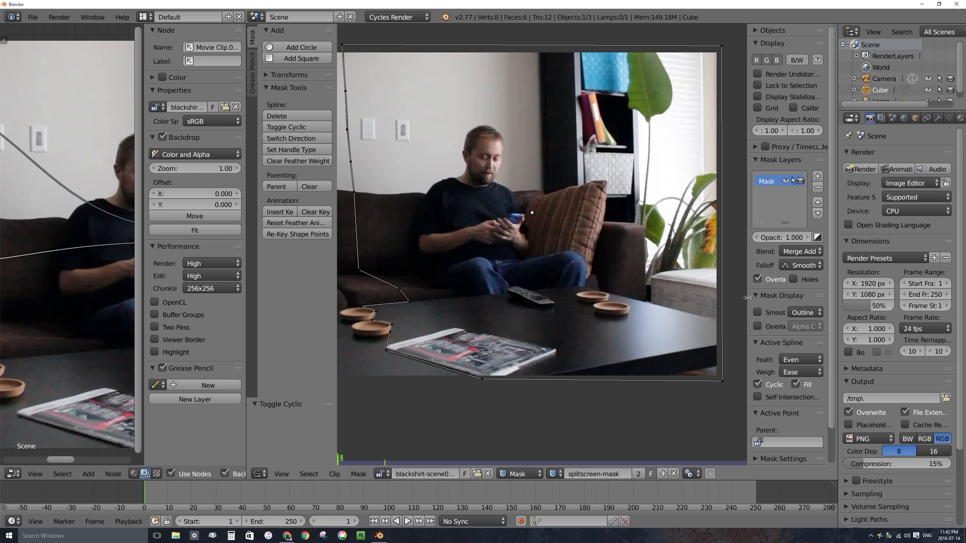
{"action": "left_click_drag", "start_coordinate": [747, 305], "coordinate": [726, 297]}
{"action": "left_click", "coordinate": [737, 326]}
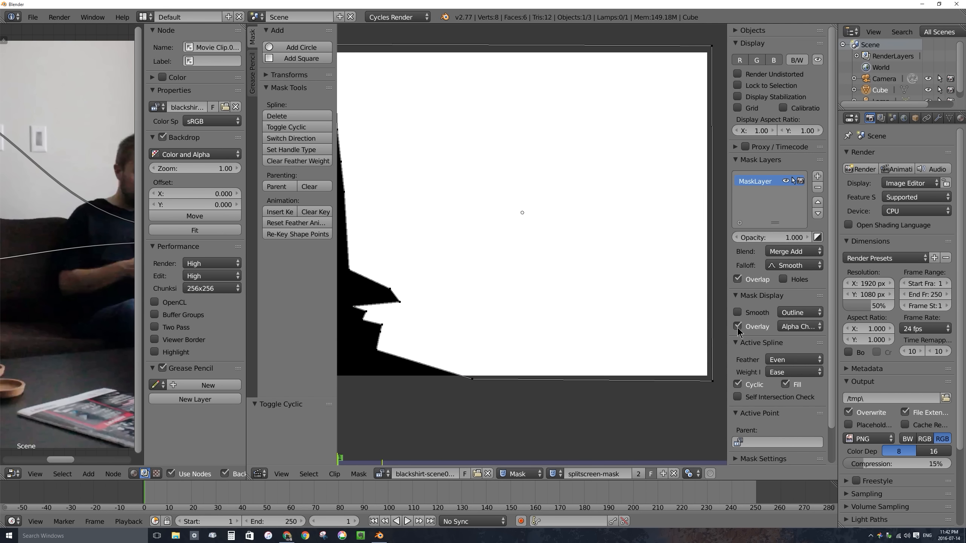
Compare the whole mask matte with the clip by turning Overlay off and on again
{"action": "scroll", "coordinate": [502, 254], "scroll_direction": "down", "scroll_amount": 3}
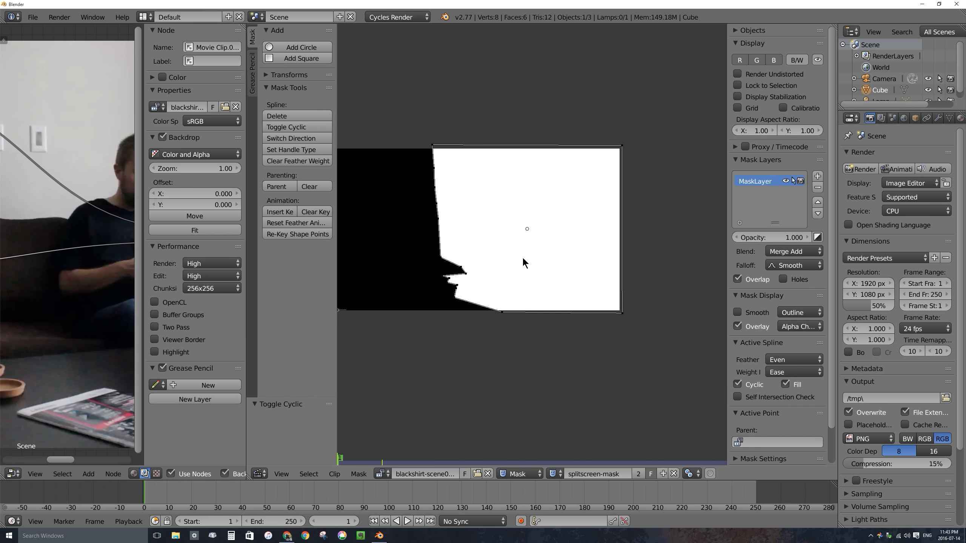
{"action": "left_click", "coordinate": [737, 328]}
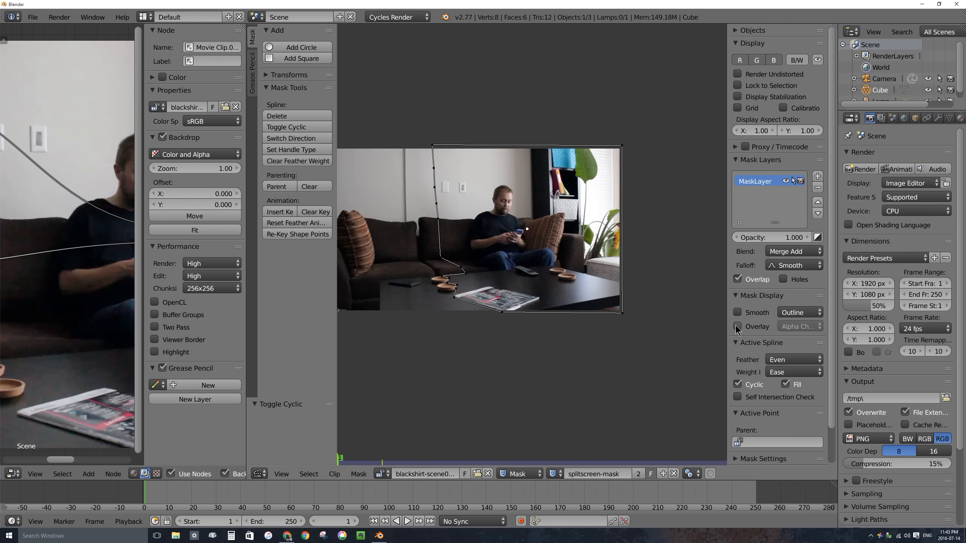
{"action": "left_click", "coordinate": [737, 328]}
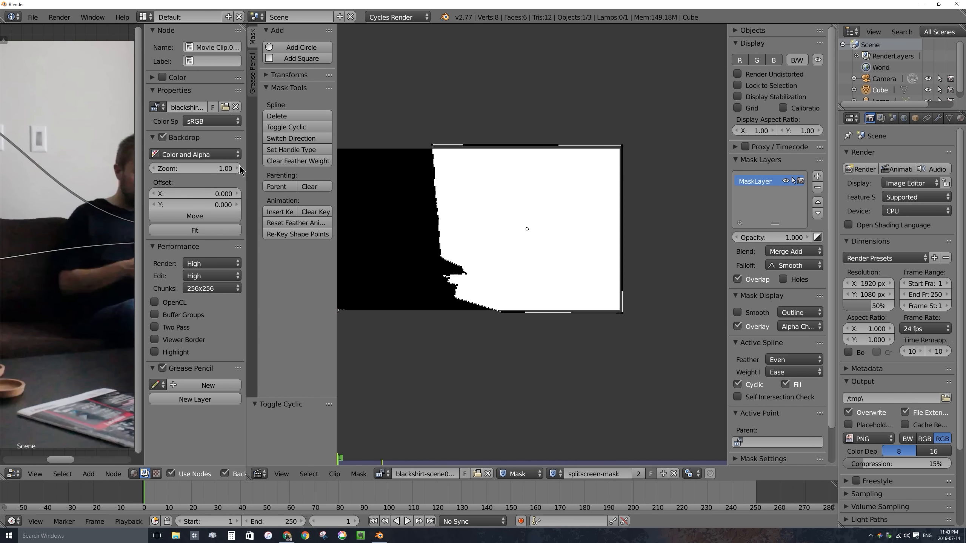
Widen the node editor, and hide its sidebar and both side panels of the clip editor so the mask fits
{"action": "left_click_drag", "start_coordinate": [247, 130], "coordinate": [530, 175]}
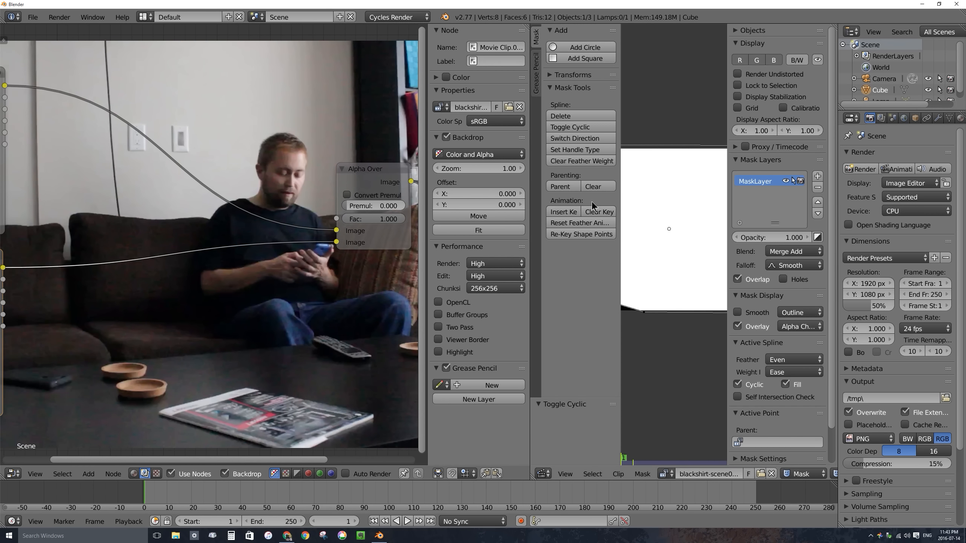
{"action": "key", "text": "t"}
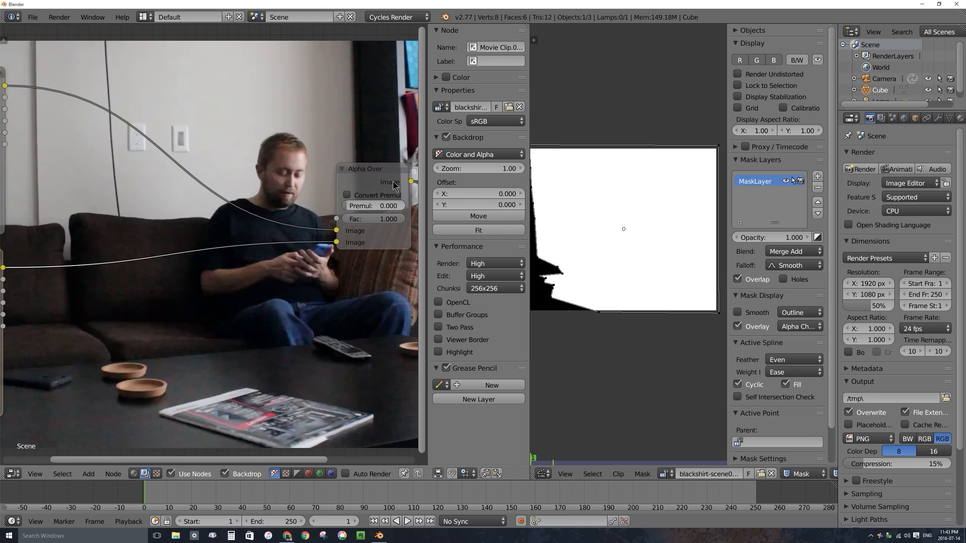
{"action": "key", "text": "n"}
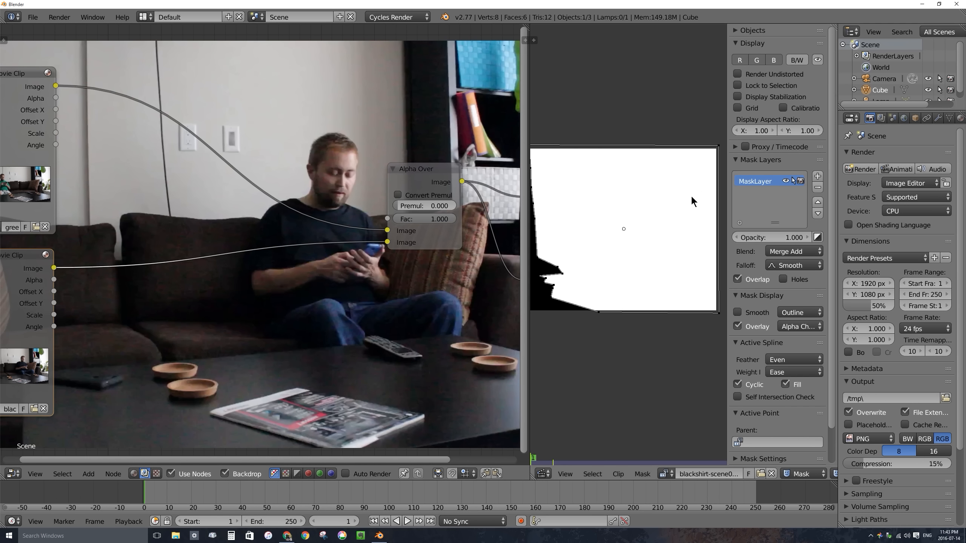
{"action": "key", "text": "n"}
{"action": "middle_click_drag", "start_coordinate": [568, 124], "coordinate": [619, 125]}
{"action": "scroll", "coordinate": [367, 220], "scroll_direction": "down", "scroll_amount": 1}
{"action": "scroll", "coordinate": [367, 225], "scroll_direction": "down", "scroll_amount": 2}
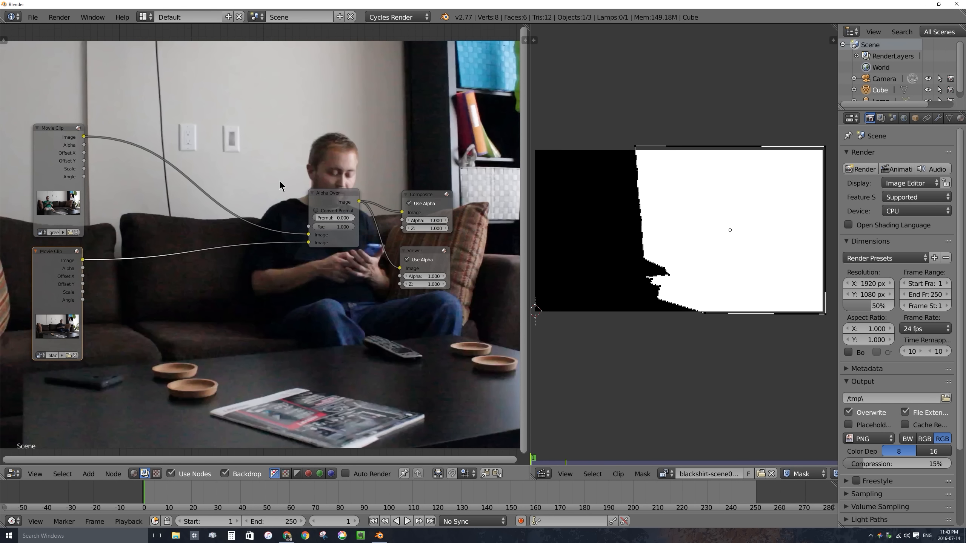
Add a Mask input node and place it above and to the left of the Alpha Over node
{"action": "scroll", "coordinate": [280, 185], "scroll_direction": "up", "scroll_amount": 1}
{"action": "key", "text": "shift+a"}
{"action": "mouse_move", "coordinate": [280, 122]}
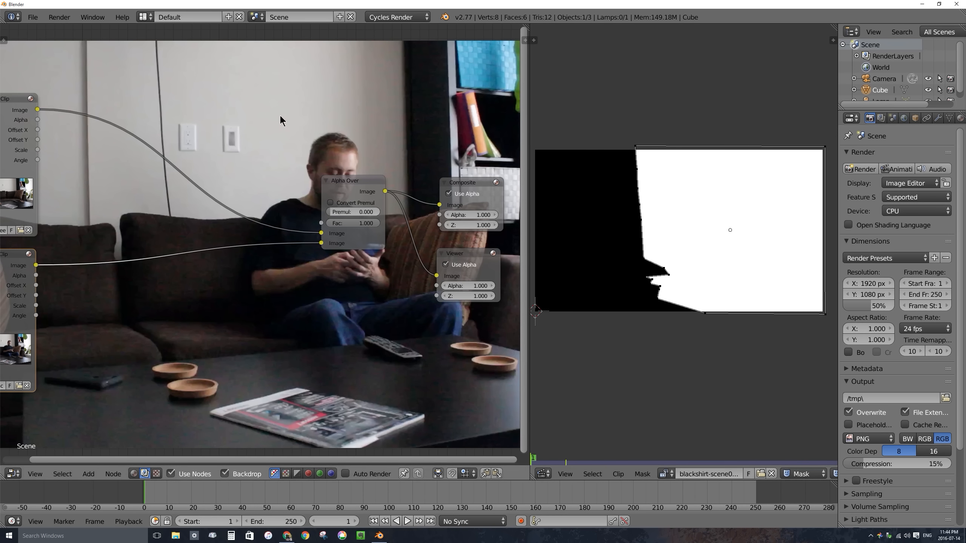
{"action": "key", "text": "shift+a"}
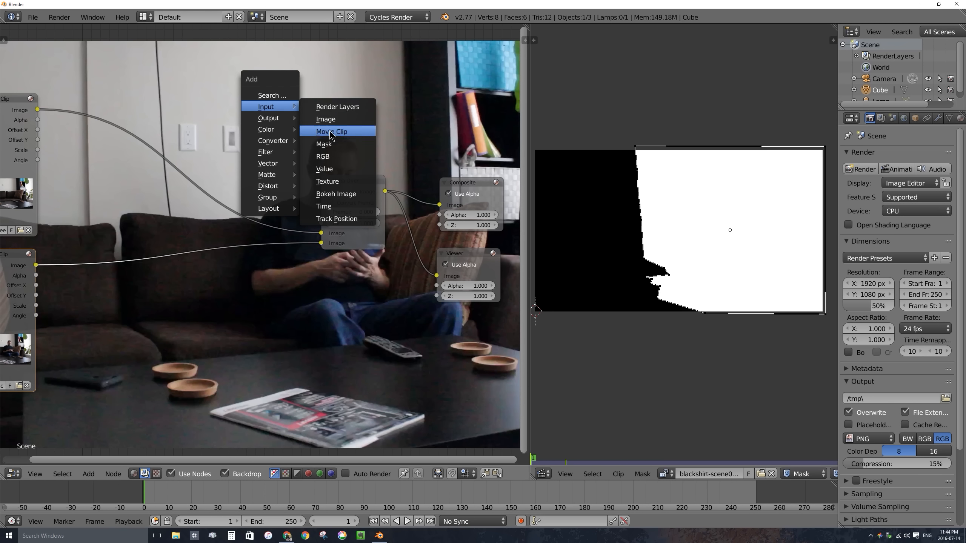
{"action": "left_click", "coordinate": [326, 144]}
{"action": "left_click", "coordinate": [236, 100]}
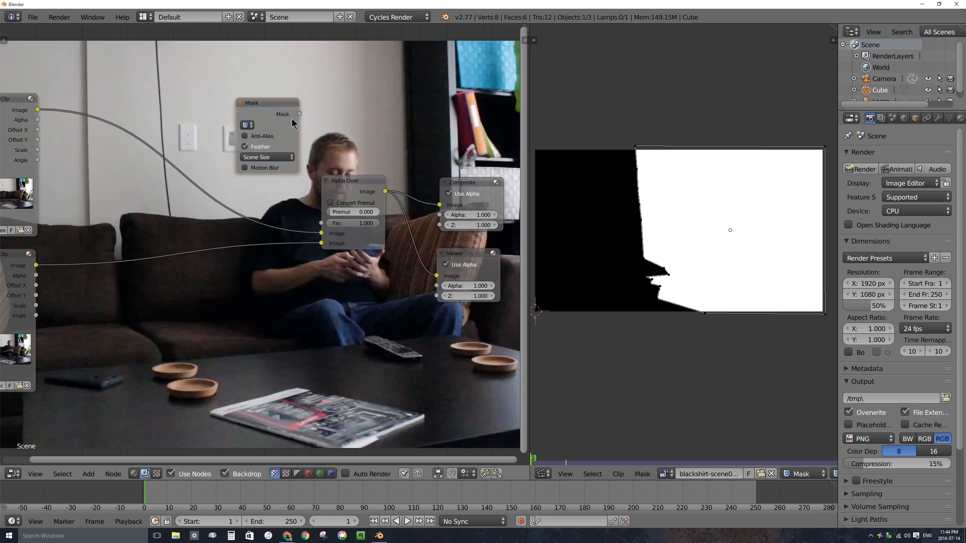
Connect the Mask node's output to the Alpha Over factor and choose splitscreen-mask as its mask
{"action": "left_click_drag", "start_coordinate": [299, 114], "coordinate": [321, 223]}
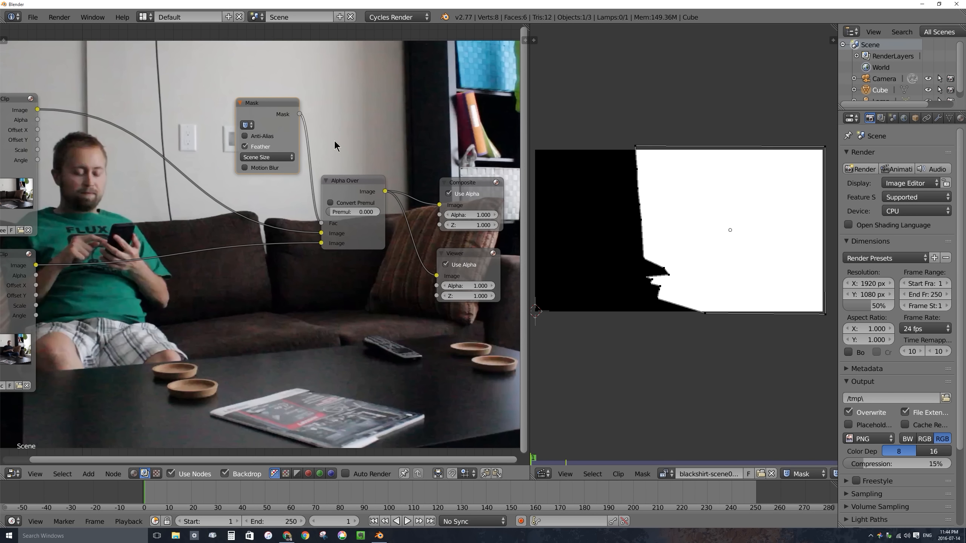
{"action": "left_click", "coordinate": [247, 125]}
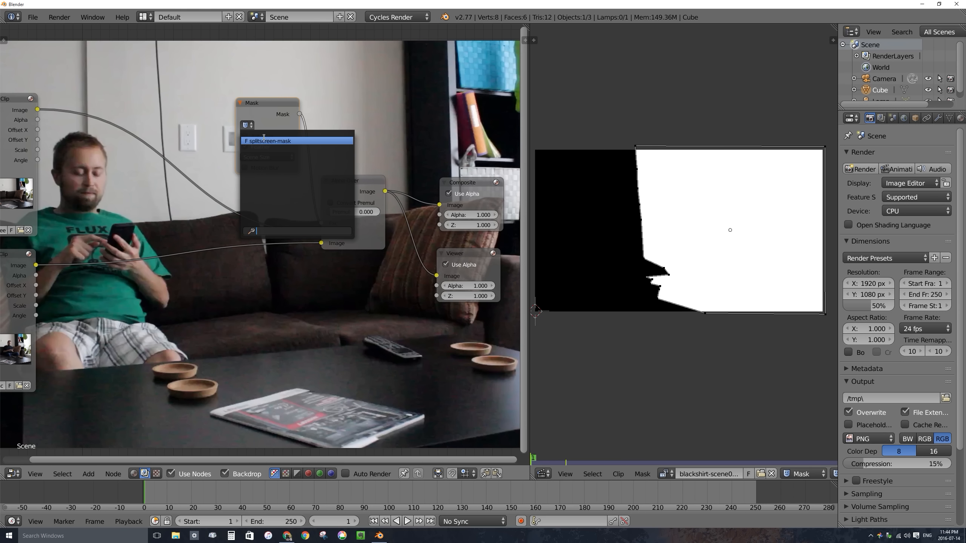
{"action": "left_click", "coordinate": [249, 122]}
{"action": "left_click", "coordinate": [250, 125]}
{"action": "left_click", "coordinate": [269, 140]}
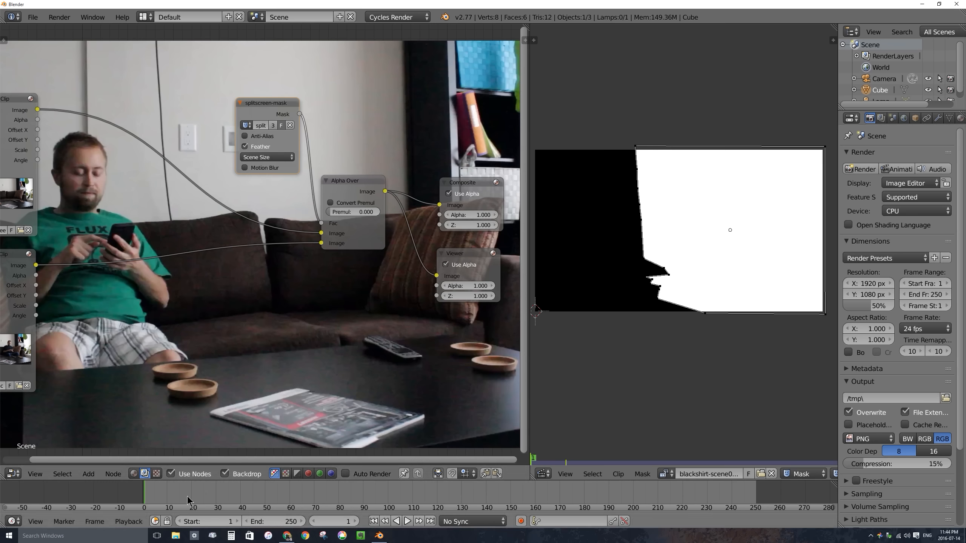
Play the composite briefly, go to frame 61, and check the mask alignment around the cut-off head with the nodes out of the way
{"action": "key", "text": "alt+a"}
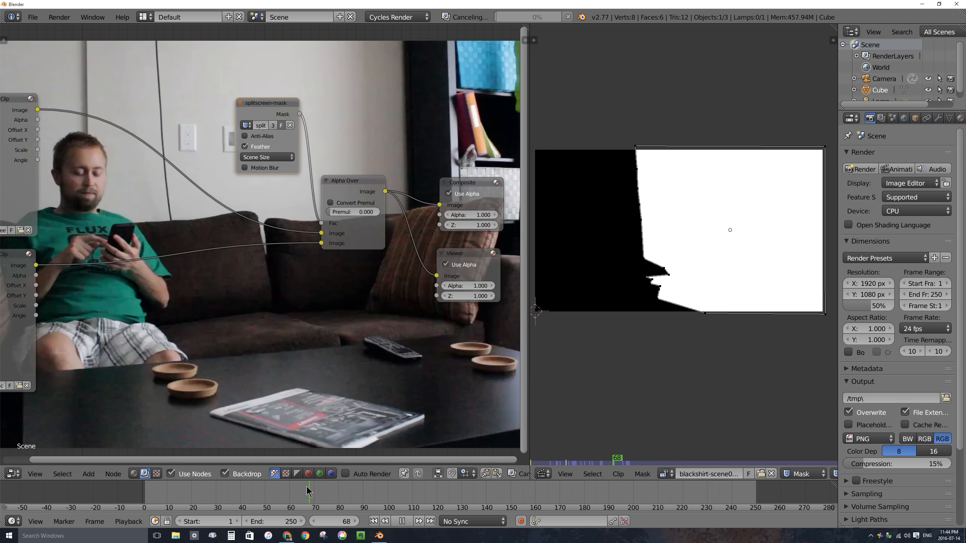
{"action": "left_click_drag", "start_coordinate": [306, 488], "coordinate": [303, 506]}
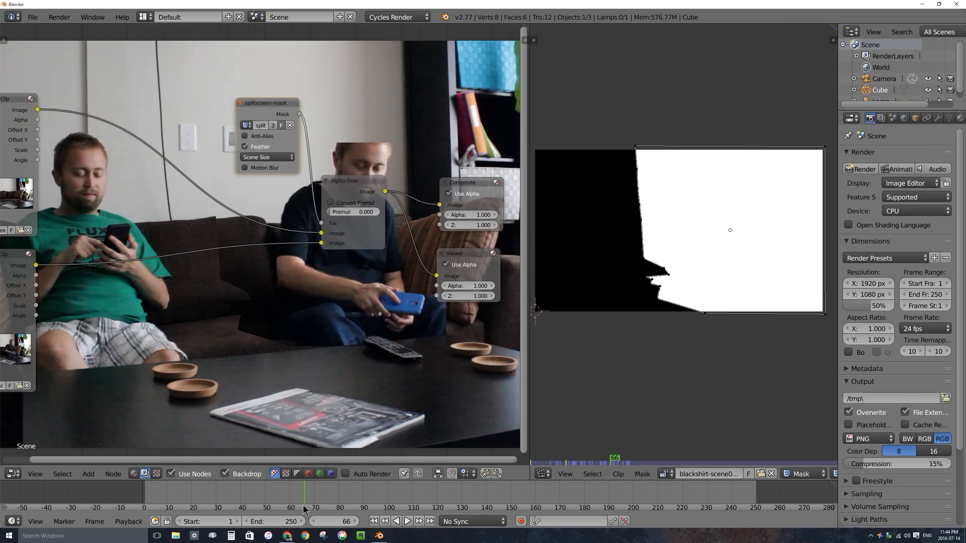
{"action": "left_click", "coordinate": [294, 499]}
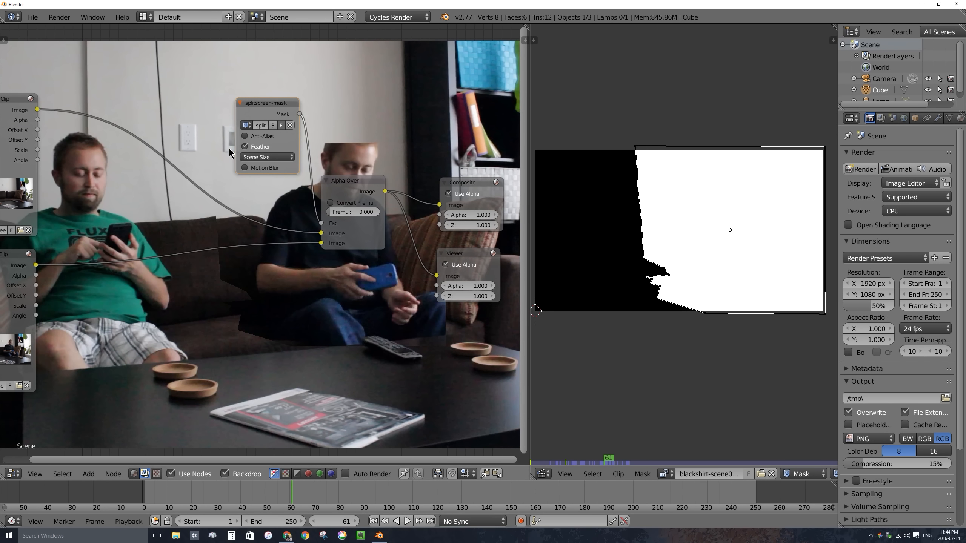
{"action": "middle_click_drag", "start_coordinate": [341, 152], "coordinate": [316, 228]}
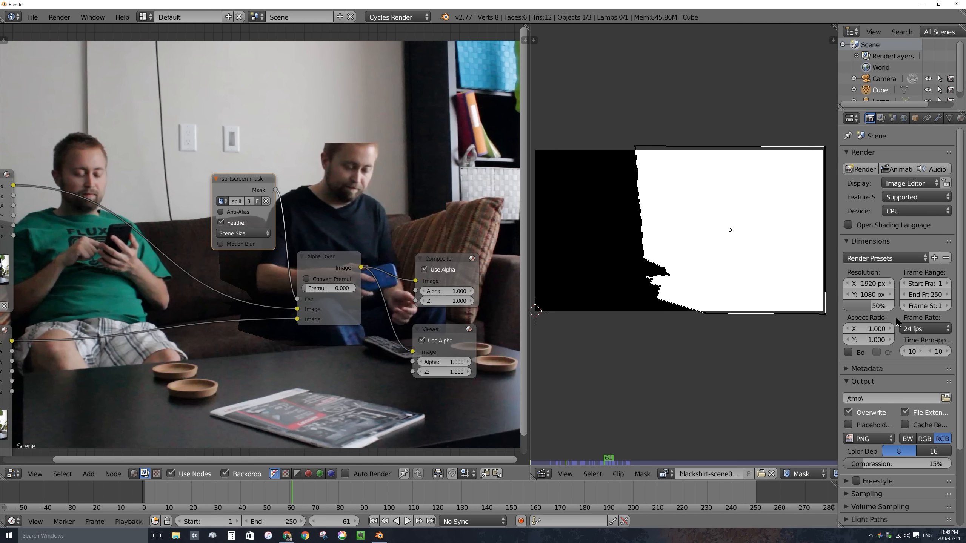
Set the render resolution to 100% and refresh the composite by going to frame 59
{"action": "left_click", "coordinate": [874, 306]}
{"action": "type", "text": "100"}
{"action": "key", "text": "Return"}
{"action": "left_click", "coordinate": [289, 494]}
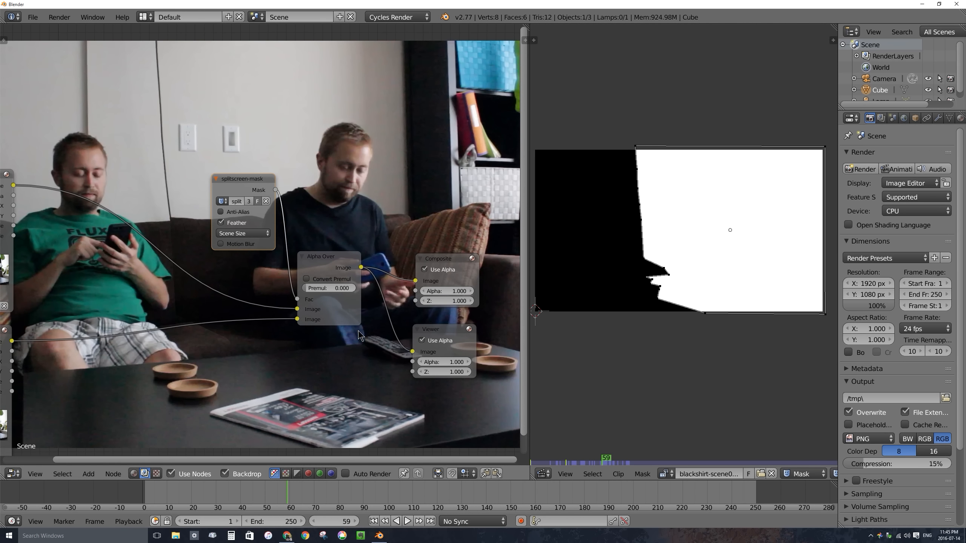
Widen the node editor, place the nodes below the picture, and shrink the backdrop to examine the complete composite
{"action": "scroll", "coordinate": [358, 331], "scroll_direction": "down", "scroll_amount": 2}
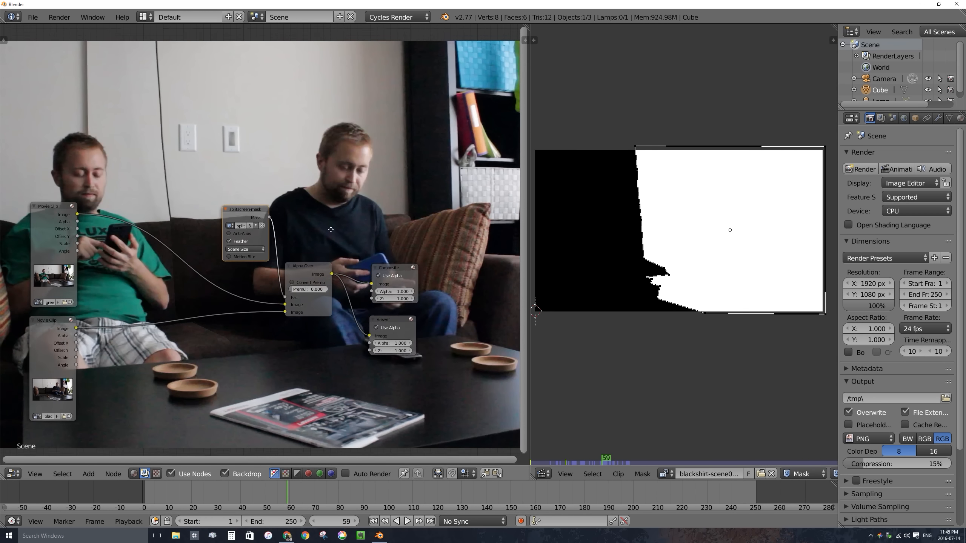
{"action": "left_click_drag", "start_coordinate": [525, 140], "coordinate": [669, 141]}
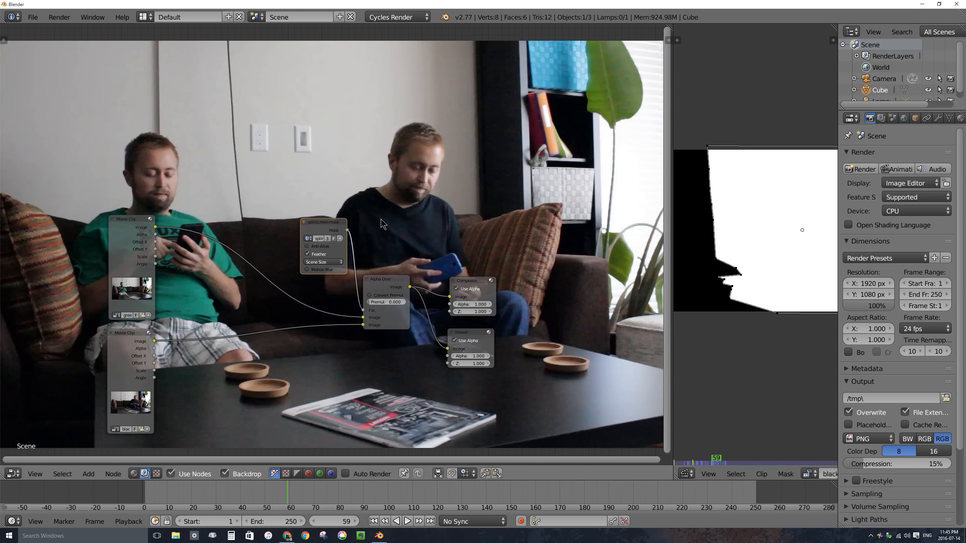
{"action": "middle_click_drag", "start_coordinate": [315, 231], "coordinate": [357, 371]}
{"action": "scroll", "coordinate": [357, 371], "scroll_direction": "down", "scroll_amount": 1}
{"action": "key", "text": "v"}
{"action": "key", "text": "v"}
{"action": "key", "text": "v"}
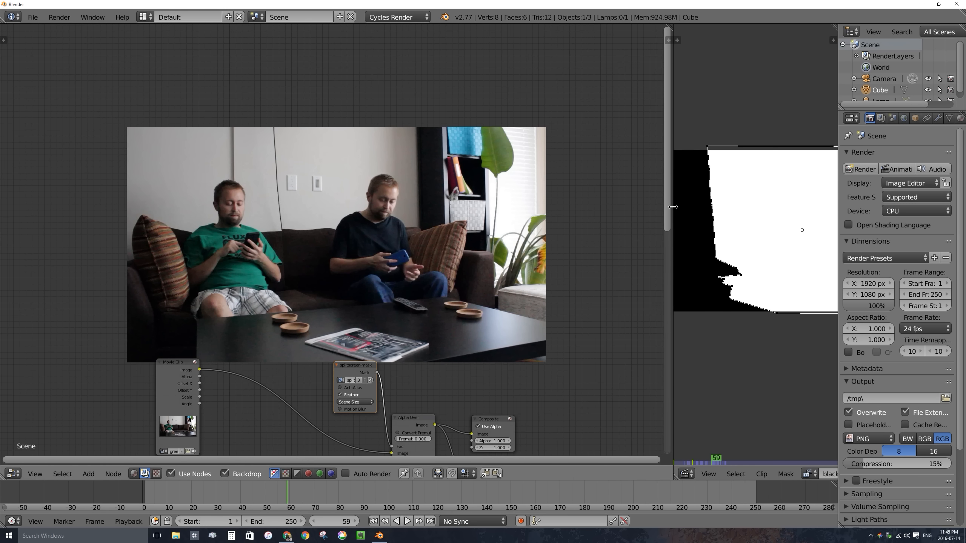
Narrow the node editor and pull out a feather along the mask's dividing edge in the clip editor
{"action": "left_click_drag", "start_coordinate": [673, 206], "coordinate": [494, 206]}
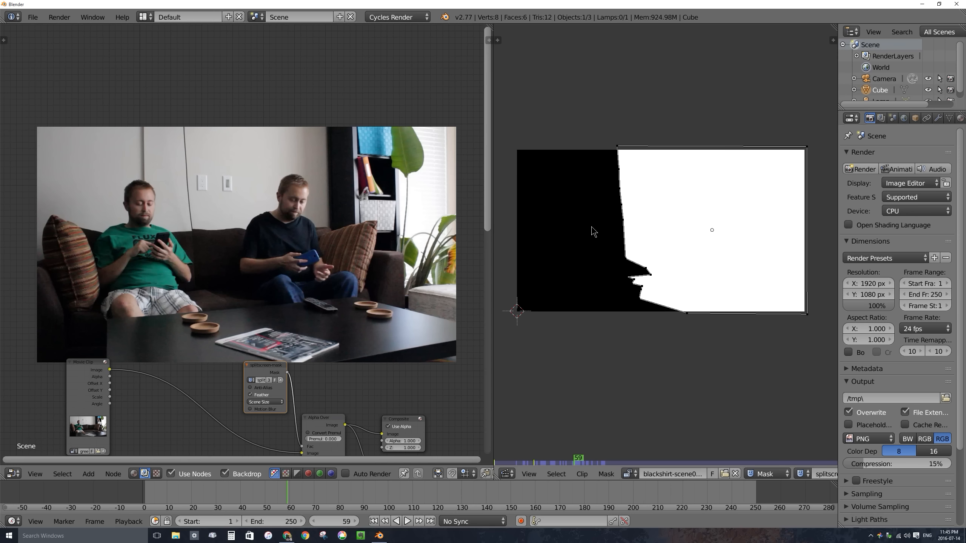
{"action": "scroll", "coordinate": [621, 258], "scroll_direction": "up", "scroll_amount": 4}
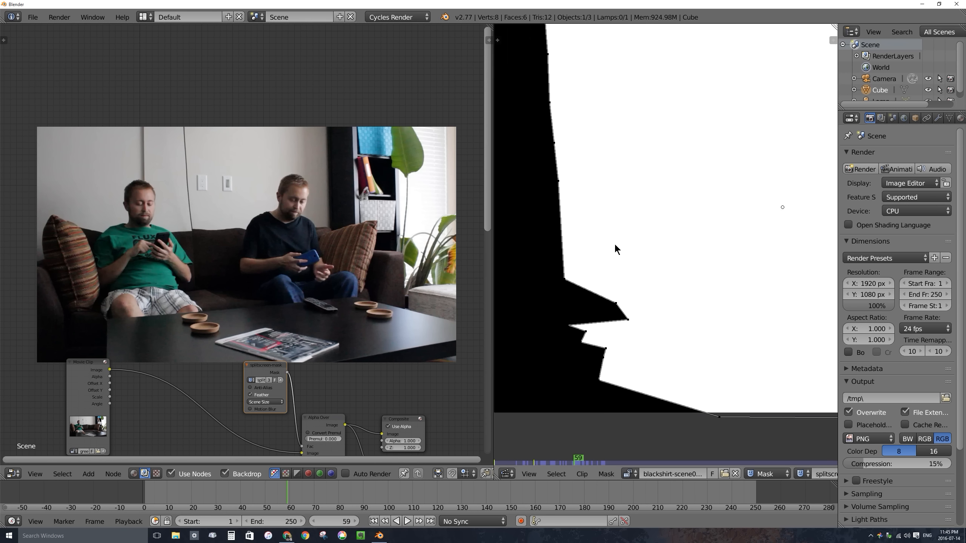
{"action": "scroll", "coordinate": [606, 246], "scroll_direction": "down", "scroll_amount": 2}
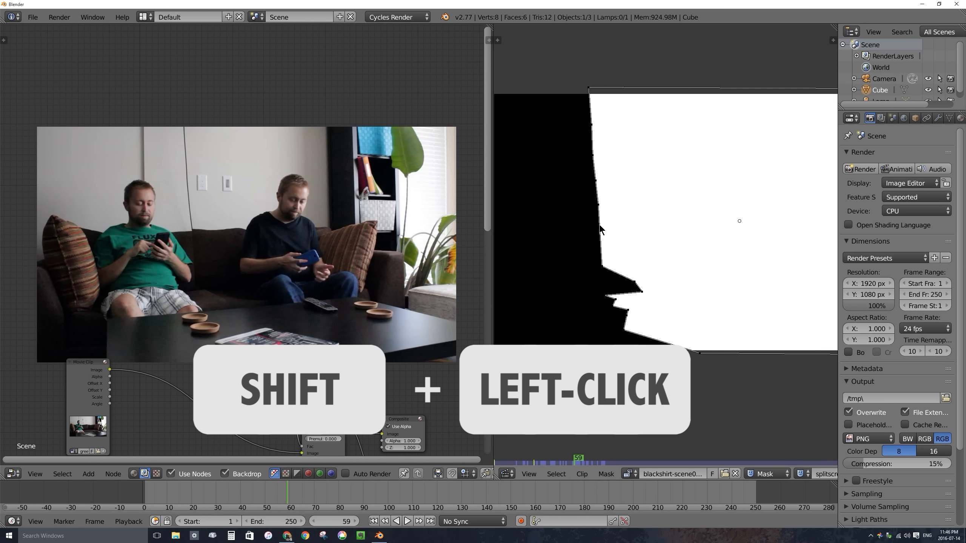
{"action": "mouse_move", "coordinate": [600, 230]}
{"action": "left_mouse_down", "text": "shift"}
{"action": "mouse_move", "coordinate": [578, 230]}
{"action": "mouse_move", "coordinate": [635, 231]}
{"action": "mouse_move", "coordinate": [604, 231]}
{"action": "mouse_move", "coordinate": [617, 229]}
{"action": "left_mouse_up", "text": "shift"}
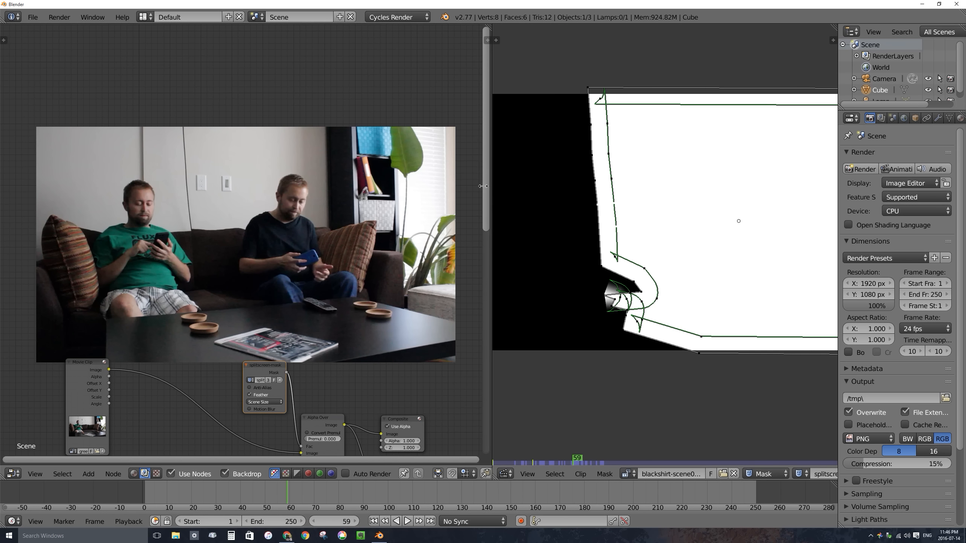
Widen the clip editor and clear the mask's feather weight
{"action": "left_click_drag", "start_coordinate": [494, 191], "coordinate": [407, 192]}
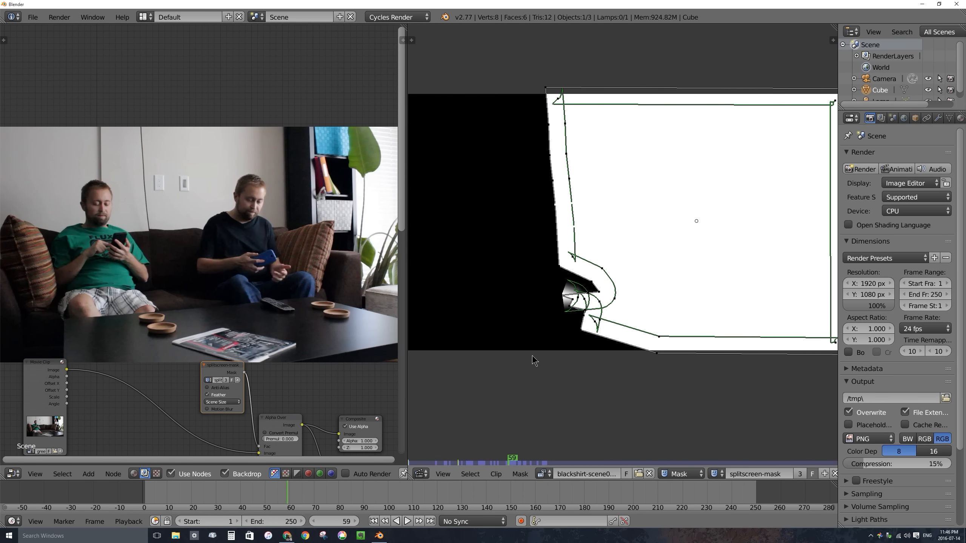
{"action": "left_click", "coordinate": [522, 474]}
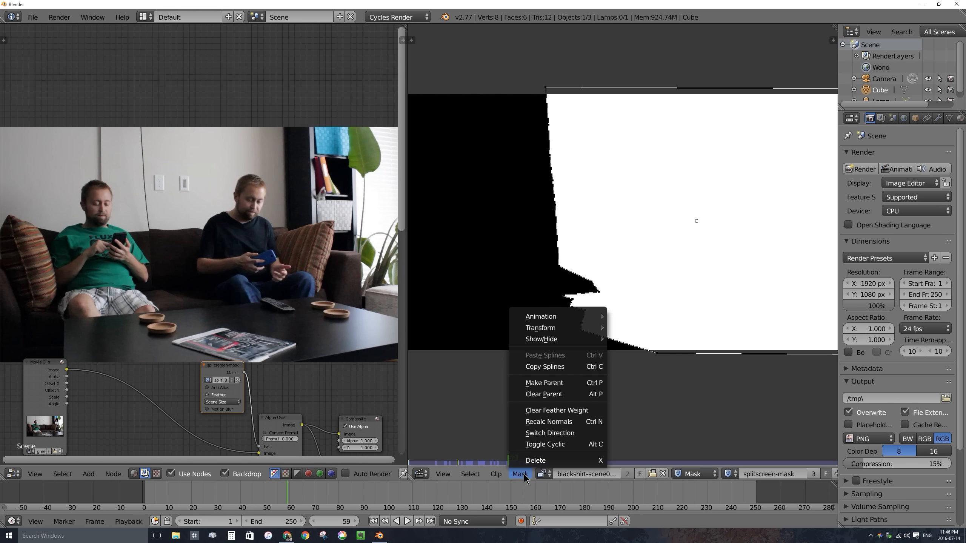
{"action": "left_click", "coordinate": [581, 411]}
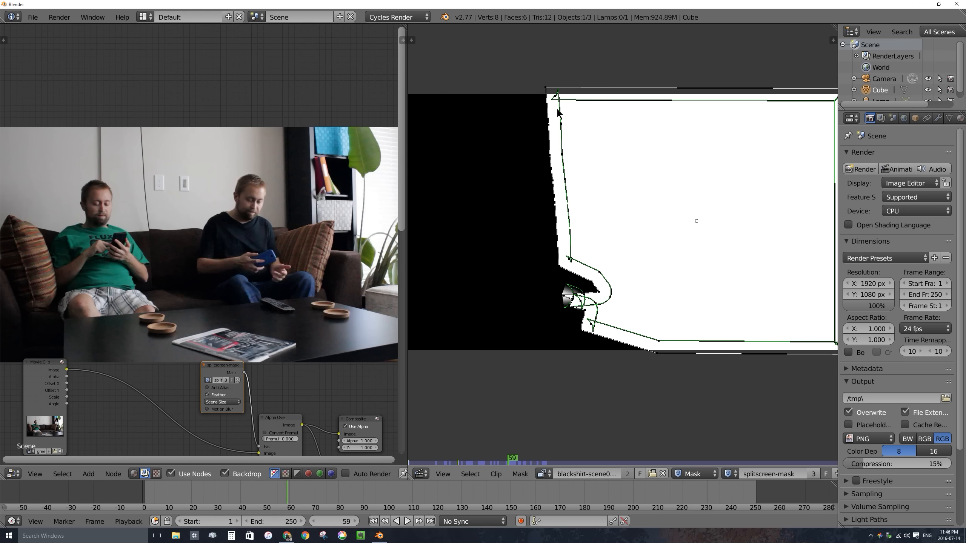
Select all points of the splitscreen mask and switch the spline direction so the feather extends outward
{"action": "right_click", "coordinate": [546, 88]}
{"action": "key", "text": "ctrl+z"}
{"action": "key", "text": "a"}
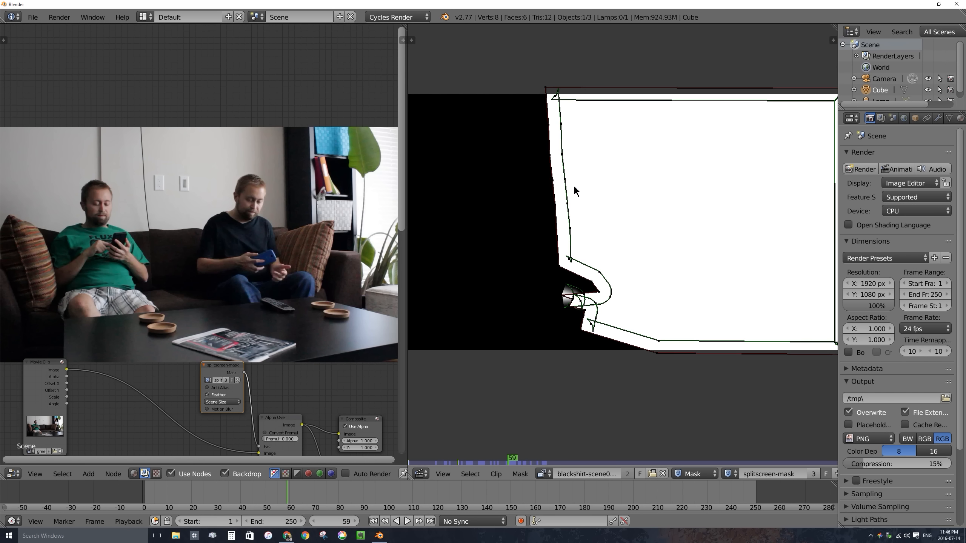
{"action": "key", "text": "a"}
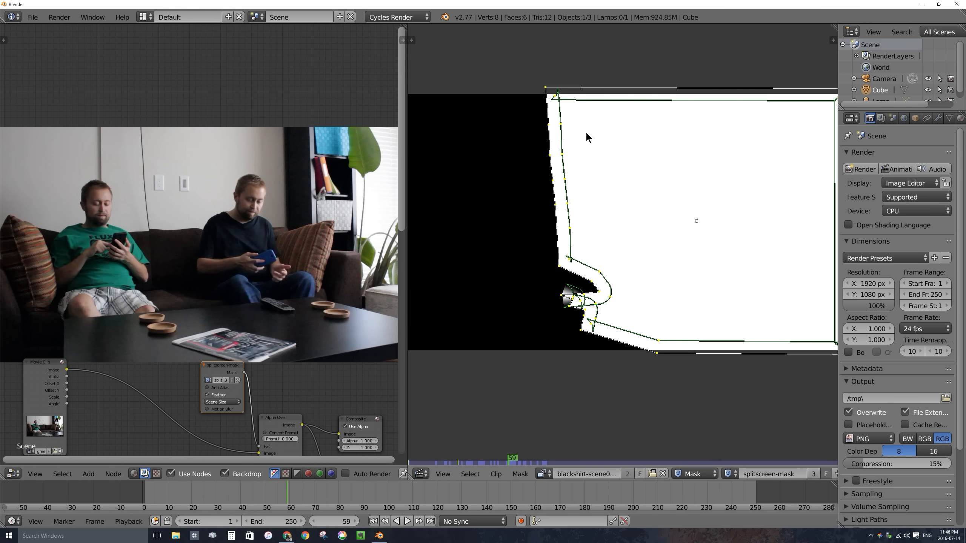
{"action": "key", "text": "a"}
{"action": "key", "text": "a"}
{"action": "left_click", "coordinate": [523, 477]}
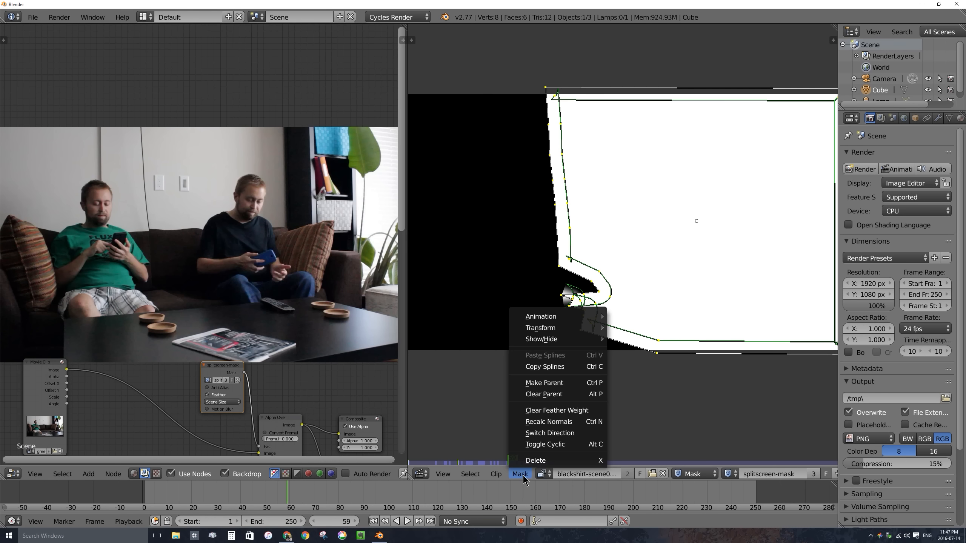
{"action": "left_click", "coordinate": [561, 434]}
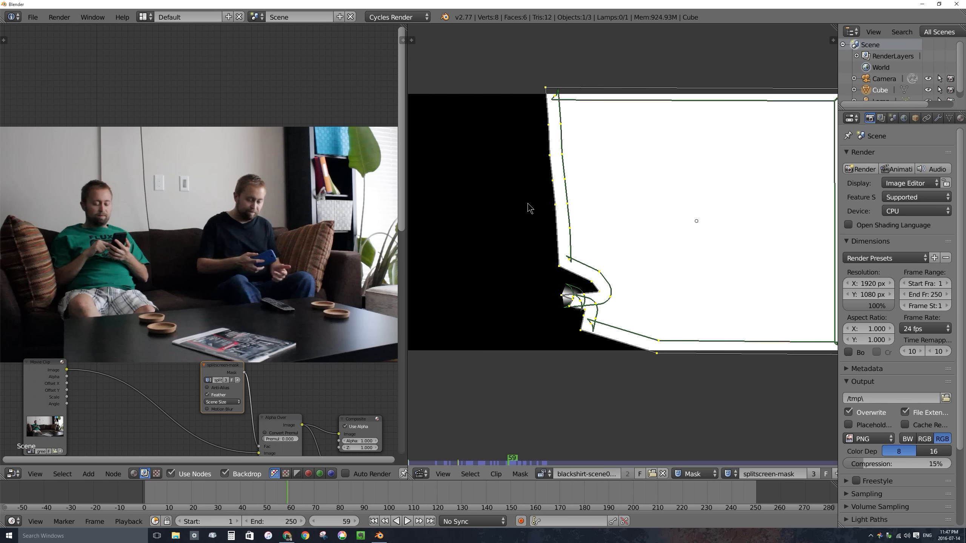
{"action": "left_click", "coordinate": [521, 474]}
{"action": "left_click", "coordinate": [521, 474]}
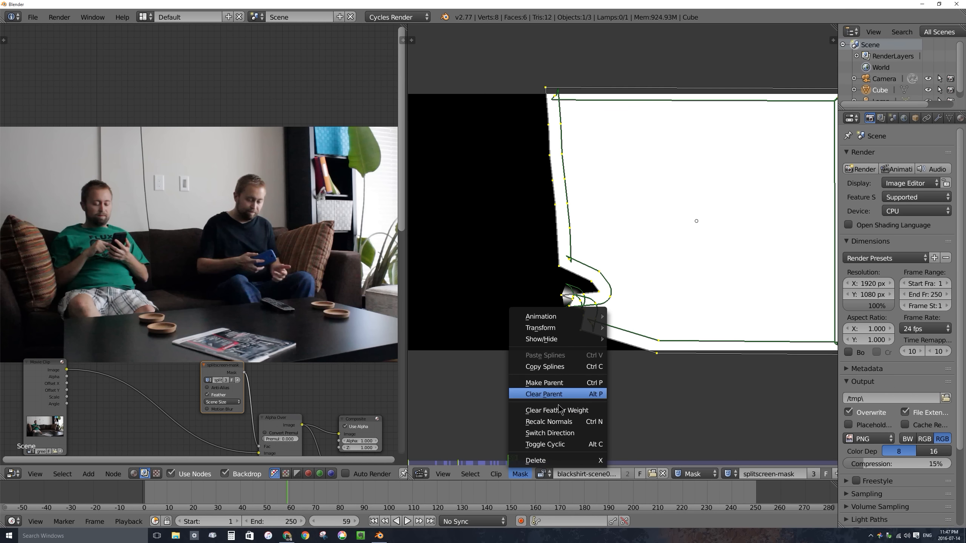
{"action": "left_click", "coordinate": [568, 434]}
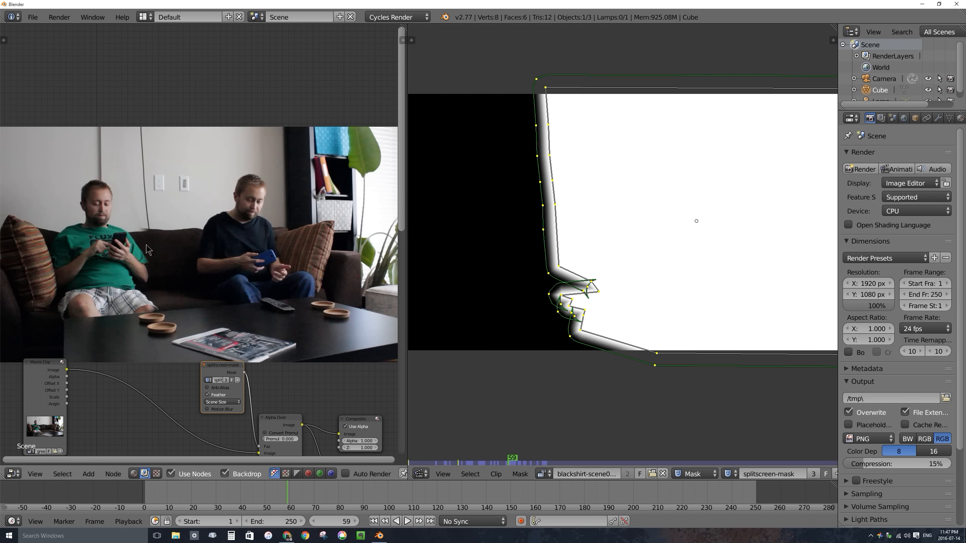
Enlarge the backdrop and examine the composite's seam where the wall cable meets the couch back
{"action": "mouse_move", "coordinate": [128, 229]}
{"action": "middle_mouse_down"}
{"action": "mouse_move", "coordinate": [156, 211]}
{"action": "mouse_move", "coordinate": [128, 215]}
{"action": "middle_mouse_up"}
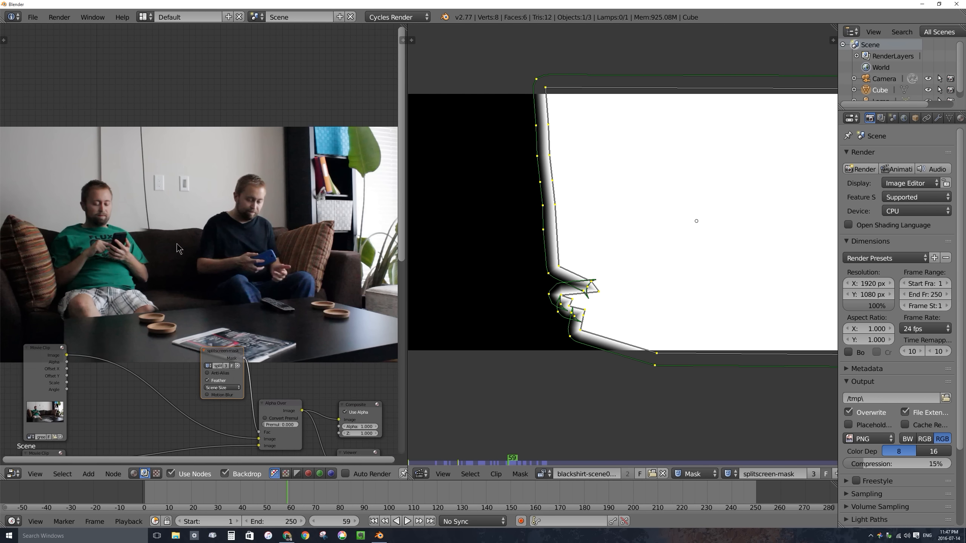
{"action": "key", "text": "alt+v"}
{"action": "key", "text": "alt+v"}
{"action": "key", "text": "alt+v"}
{"action": "key", "text": "alt+v"}
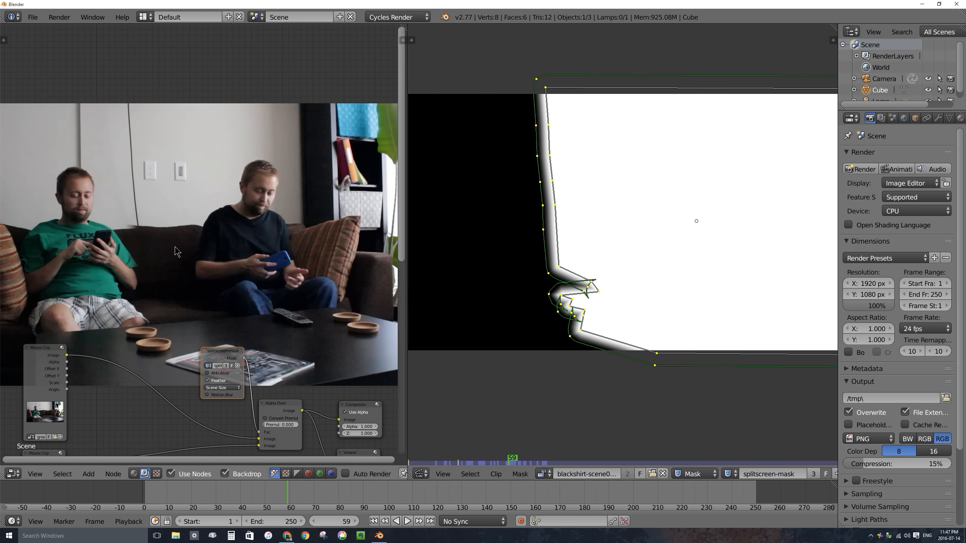
{"action": "key", "text": "alt+v"}
{"action": "key", "text": "alt+v"}
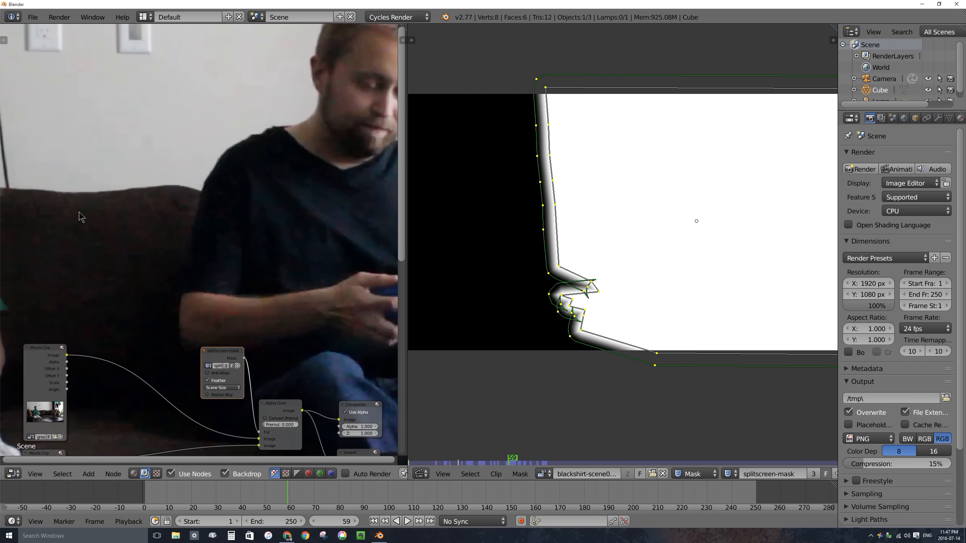
{"action": "middle_click_drag", "start_coordinate": [66, 195], "coordinate": [282, 195]}
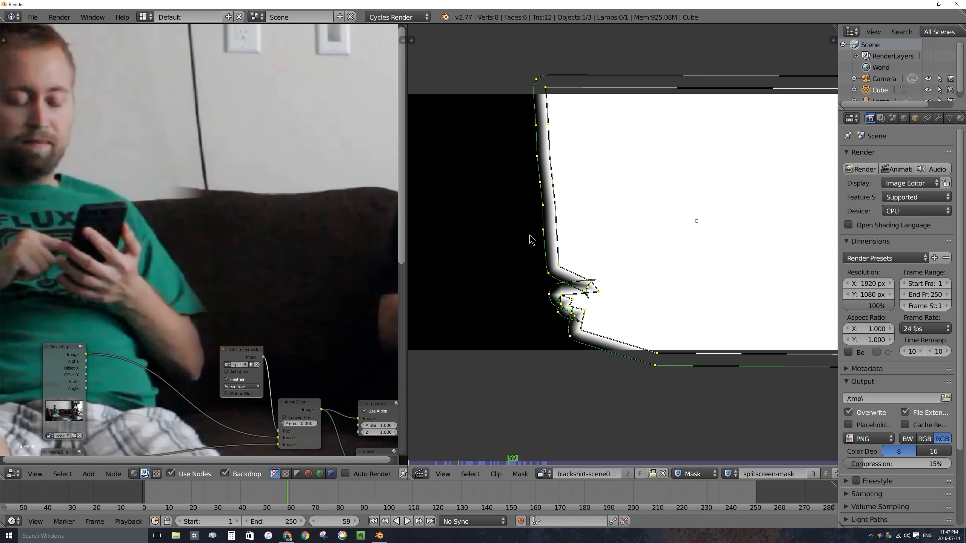
Adjust the feather point beside the couch top and move the mask point there toward the man in the black shirt
{"action": "left_click_drag", "start_coordinate": [543, 229], "coordinate": [531, 204]}
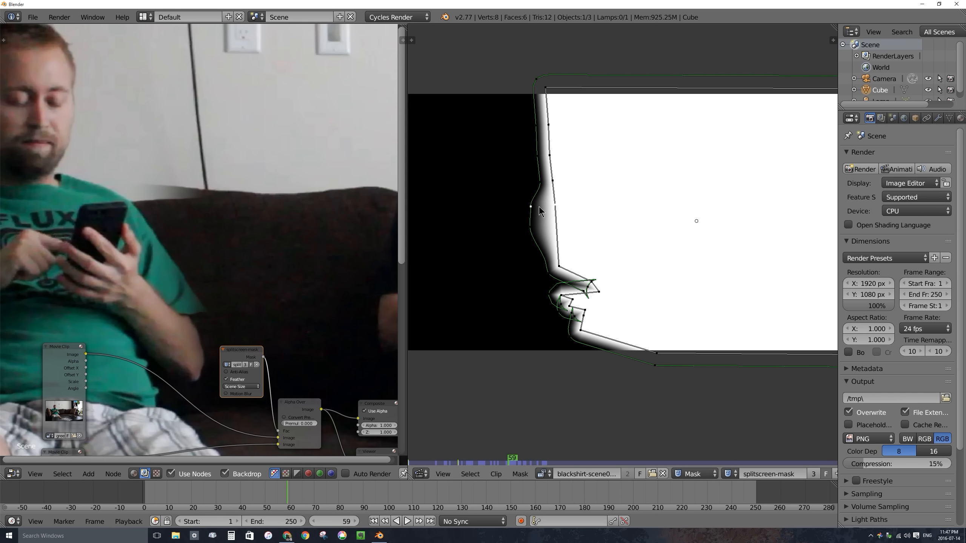
{"action": "mouse_move", "coordinate": [539, 206]}
{"action": "left_mouse_down"}
{"action": "mouse_move", "coordinate": [554, 206]}
{"action": "mouse_move", "coordinate": [438, 210]}
{"action": "mouse_move", "coordinate": [553, 208]}
{"action": "left_mouse_up"}
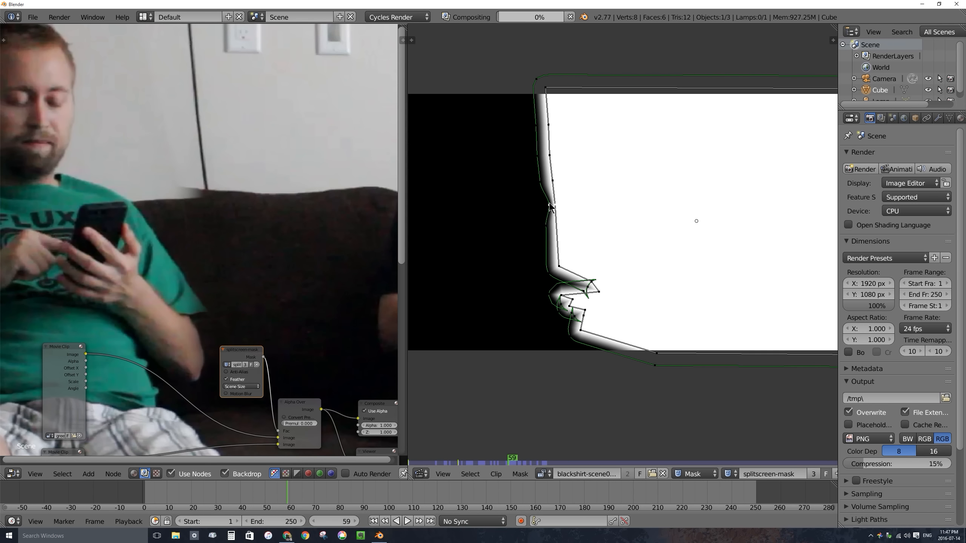
{"action": "left_click_drag", "start_coordinate": [553, 207], "coordinate": [579, 205]}
{"action": "scroll", "coordinate": [532, 305], "scroll_direction": "down", "scroll_amount": 2}
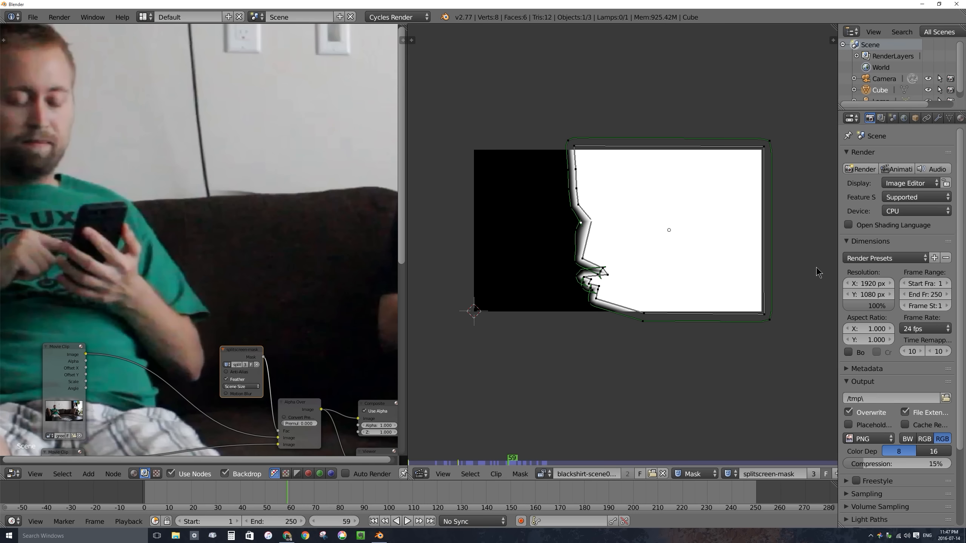
Show the mask settings, turn off Overlay, and refine the mask point and feather where the cable meets the couch
{"action": "key", "text": "n"}
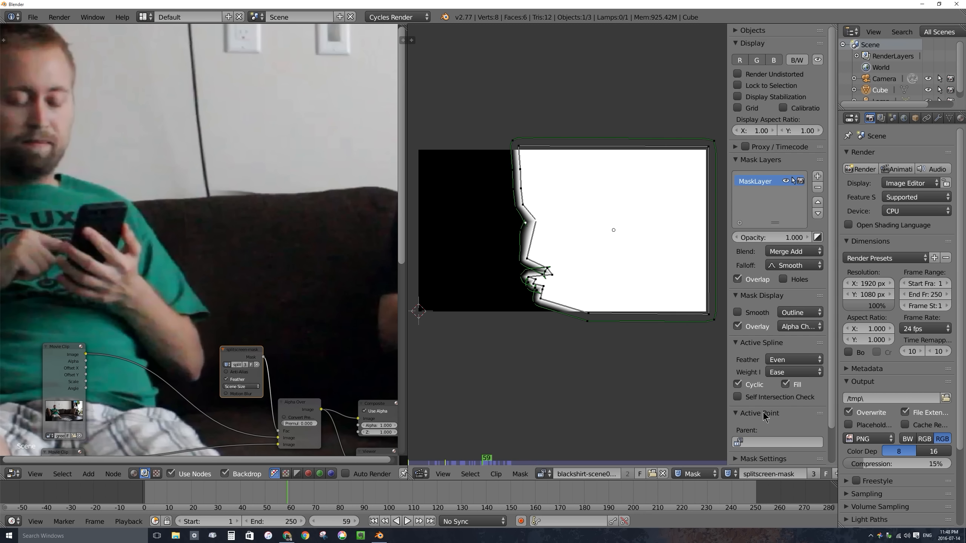
{"action": "left_click", "coordinate": [737, 327]}
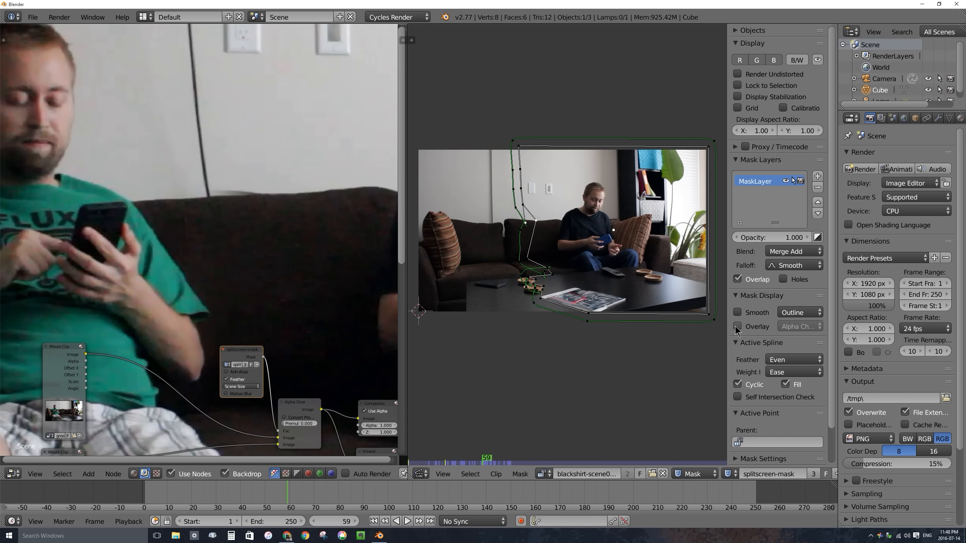
{"action": "scroll", "coordinate": [610, 278], "scroll_direction": "up", "scroll_amount": 6}
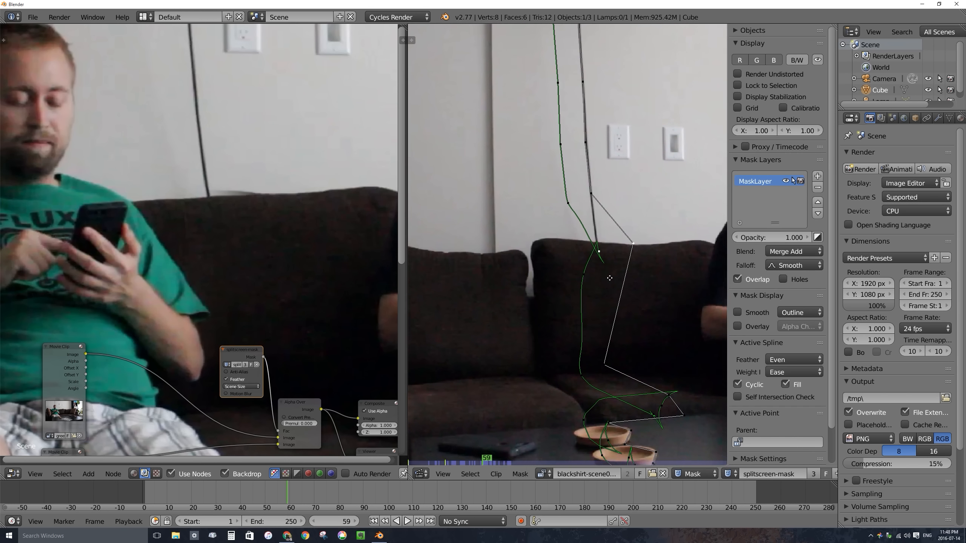
{"action": "middle_click_drag", "start_coordinate": [610, 278], "coordinate": [552, 264]}
{"action": "left_click_drag", "start_coordinate": [576, 229], "coordinate": [543, 233]}
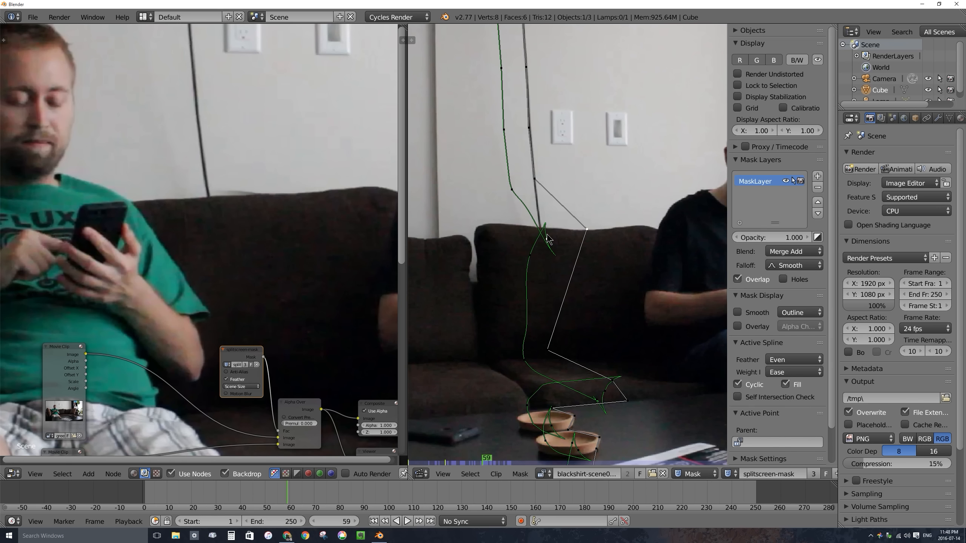
Enable Self Intersection Check for the splitscreen mask's active spline, comparing the feather outline with it on and off
{"action": "left_click", "coordinate": [738, 398]}
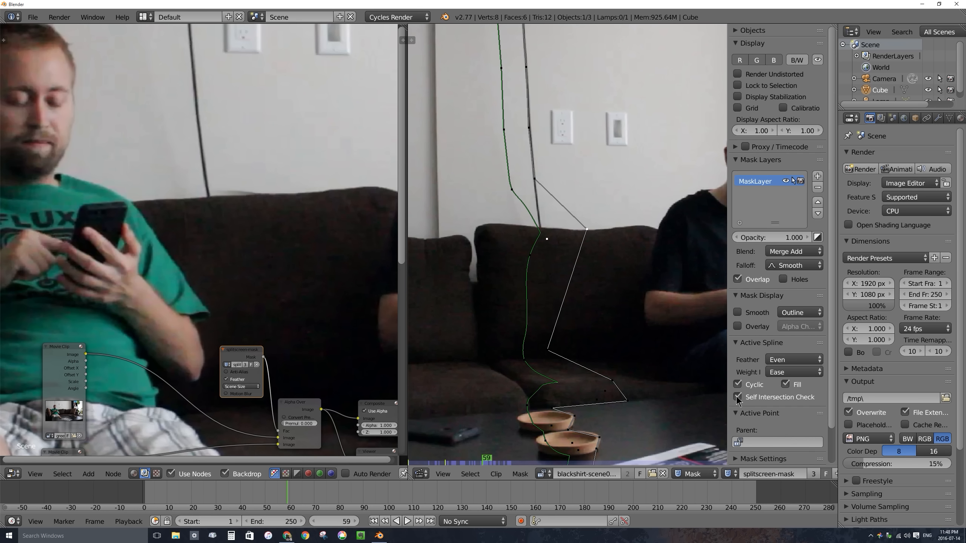
{"action": "left_click", "coordinate": [738, 398]}
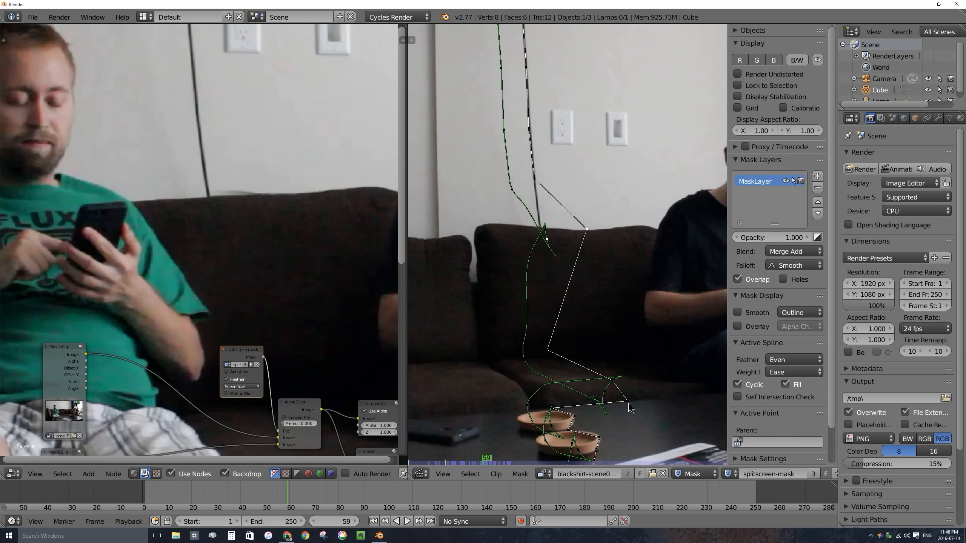
{"action": "left_click", "coordinate": [737, 397]}
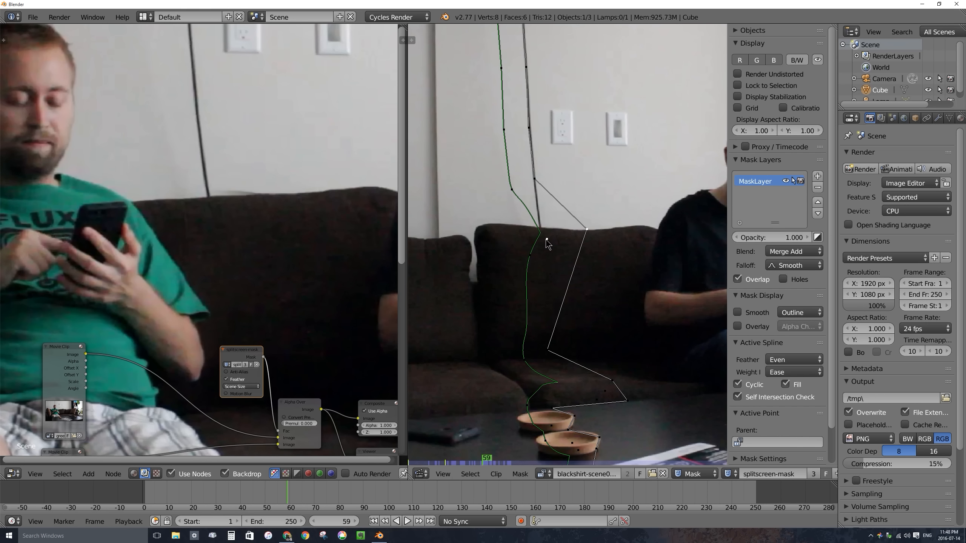
Pull the feather point at the couch top in close to the mask corner beneath the wall cable
{"action": "left_click_drag", "start_coordinate": [546, 246], "coordinate": [538, 325]}
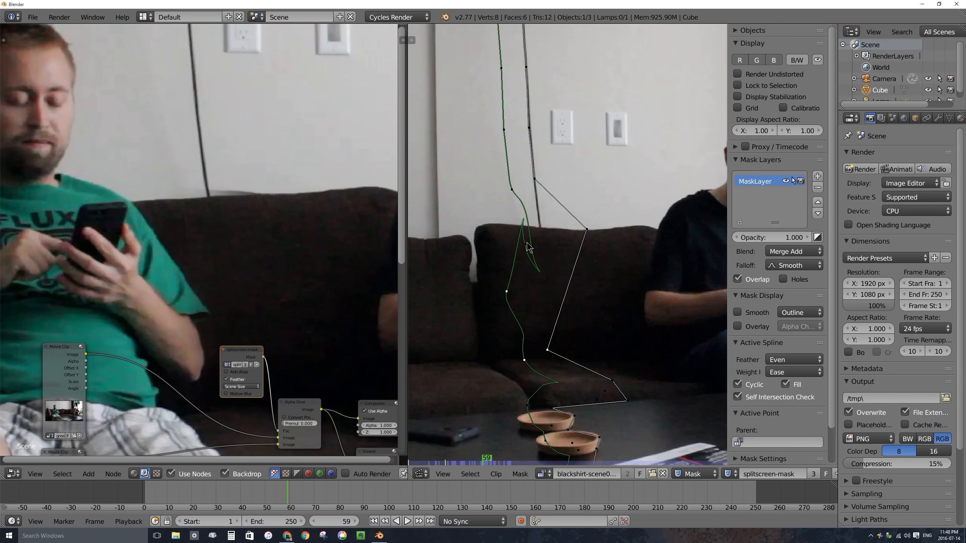
{"action": "left_click_drag", "start_coordinate": [506, 293], "coordinate": [570, 234]}
{"action": "scroll", "coordinate": [232, 163], "scroll_direction": "down", "scroll_amount": 1}
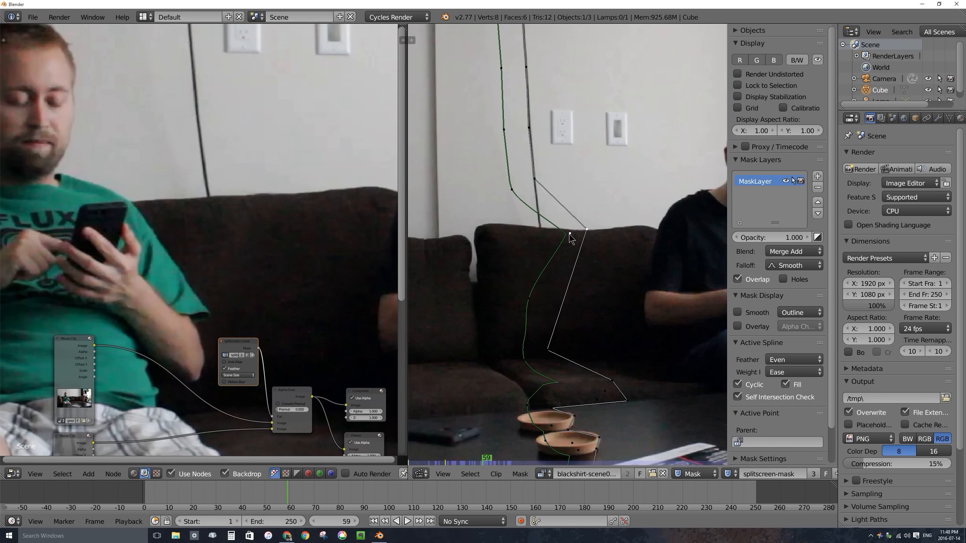
{"action": "mouse_move", "coordinate": [569, 234]}
{"action": "left_mouse_down"}
{"action": "mouse_move", "coordinate": [596, 229]}
{"action": "mouse_move", "coordinate": [583, 230]}
{"action": "left_mouse_up"}
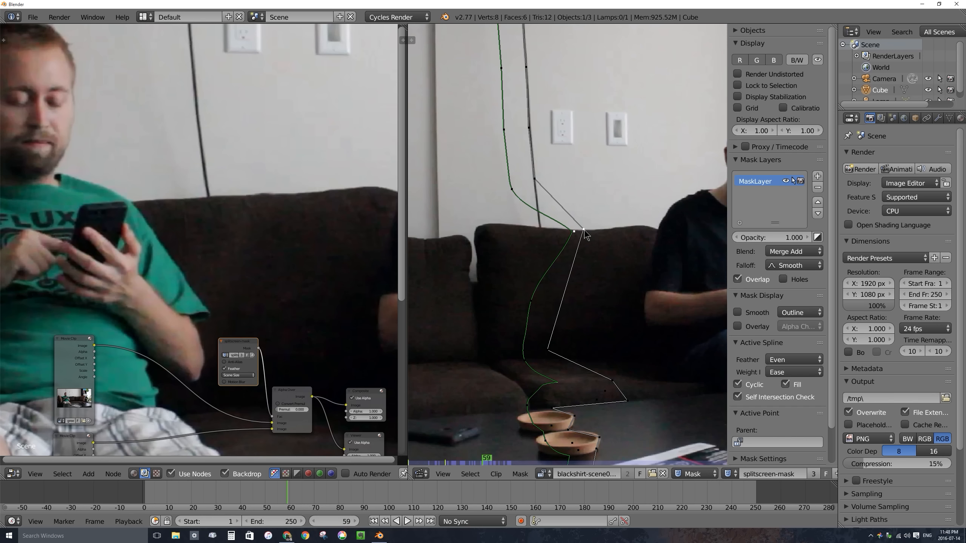
Widen the feather along the wall by moving its points beside the cable and above the frame outward, away from the man
{"action": "left_click_drag", "start_coordinate": [512, 190], "coordinate": [487, 191]}
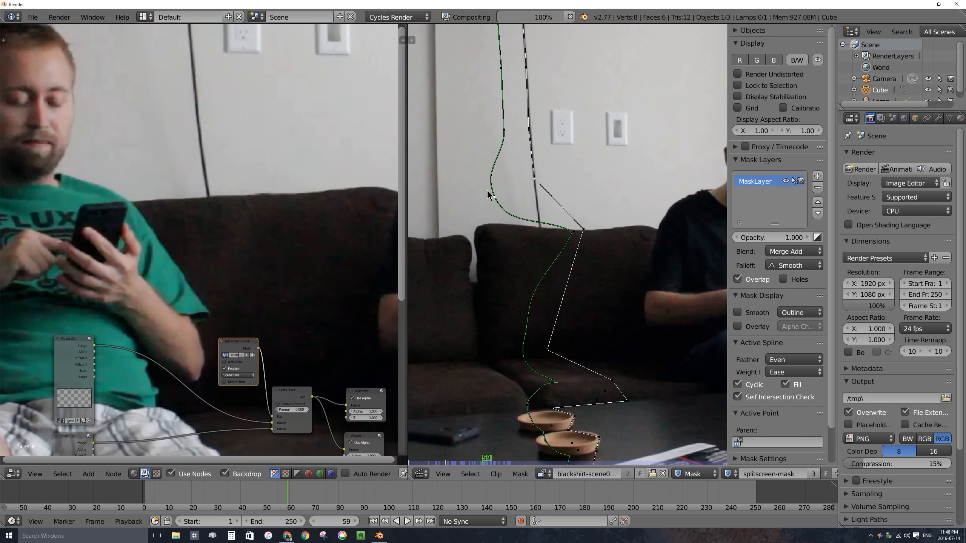
{"action": "left_click_drag", "start_coordinate": [505, 130], "coordinate": [475, 133]}
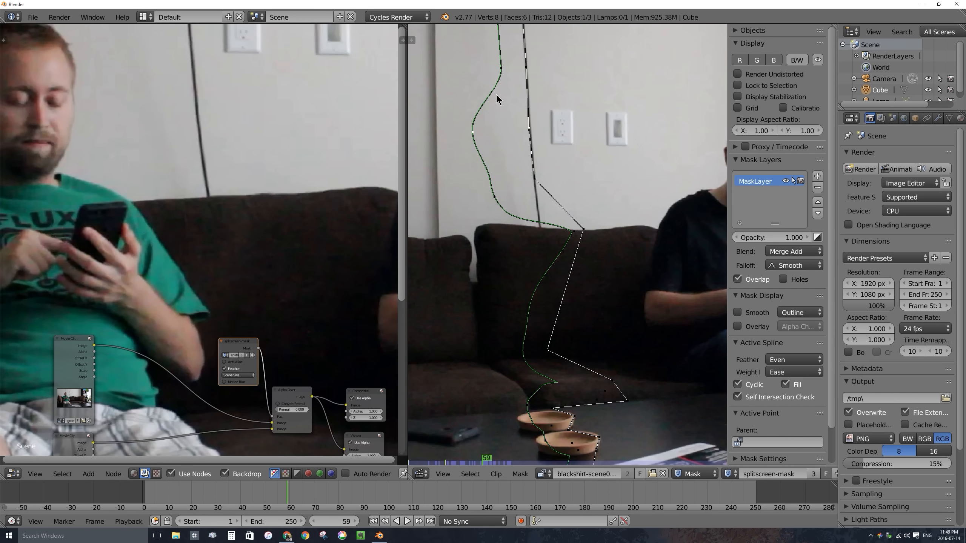
{"action": "scroll", "coordinate": [500, 97], "scroll_direction": "down", "scroll_amount": 5}
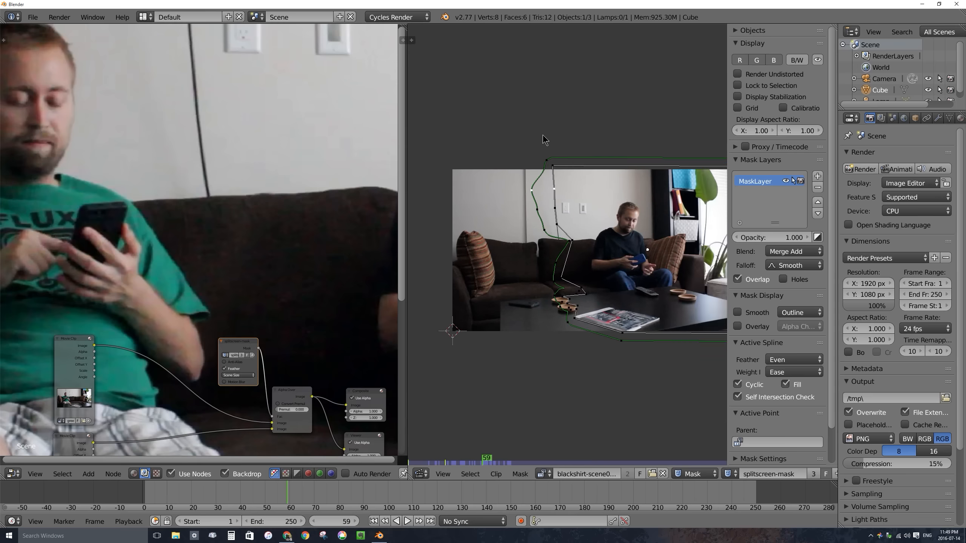
{"action": "left_click_drag", "start_coordinate": [548, 163], "coordinate": [533, 147]}
Refine the mask and feather points where the couch seat meets the table beside the wooden bowls
{"action": "middle_click_drag", "start_coordinate": [254, 337], "coordinate": [178, 84]}
{"action": "scroll", "coordinate": [548, 305], "scroll_direction": "up", "scroll_amount": 2}
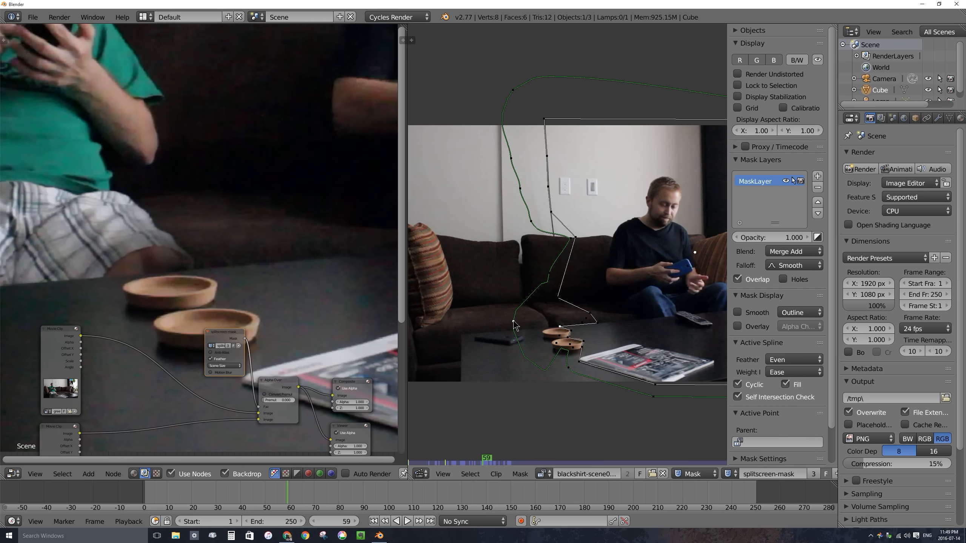
{"action": "left_click_drag", "start_coordinate": [548, 324], "coordinate": [560, 323]}
{"action": "left_click", "coordinate": [596, 323]}
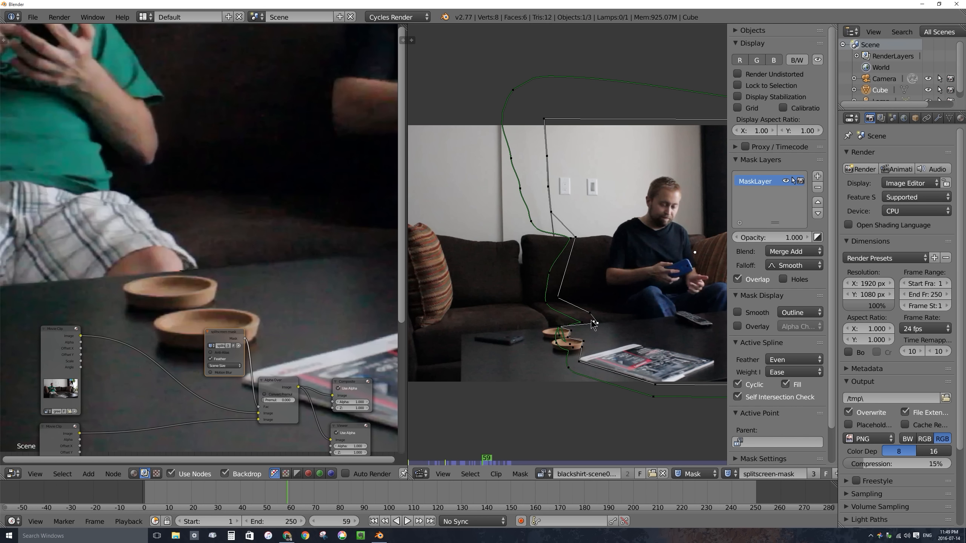
{"action": "left_click_drag", "start_coordinate": [547, 303], "coordinate": [549, 271]}
{"action": "mouse_move", "coordinate": [596, 322]}
{"action": "left_mouse_down"}
{"action": "mouse_move", "coordinate": [606, 313]}
{"action": "mouse_move", "coordinate": [580, 321]}
{"action": "left_mouse_up"}
{"action": "scroll", "coordinate": [264, 190], "scroll_direction": "down", "scroll_amount": 1}
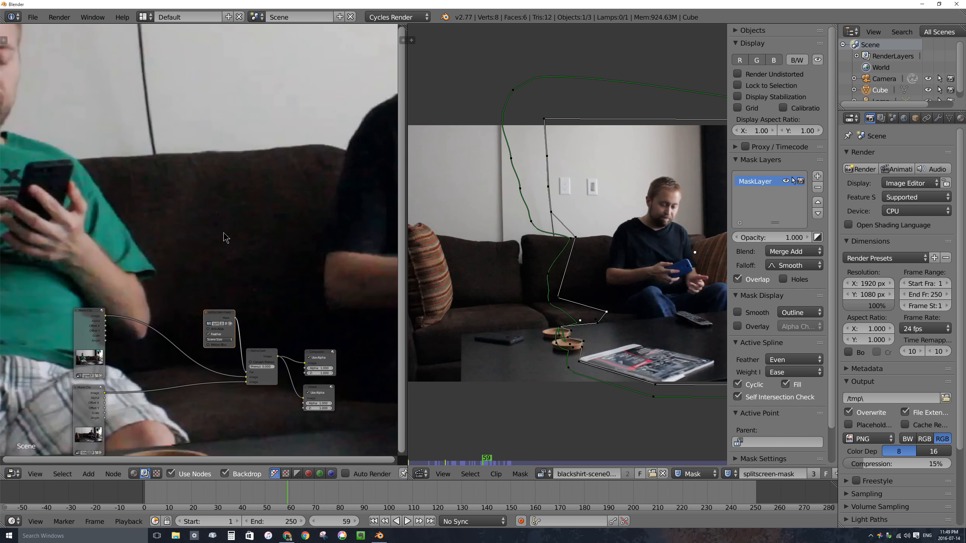
{"action": "scroll", "coordinate": [221, 239], "scroll_direction": "down", "scroll_amount": 2}
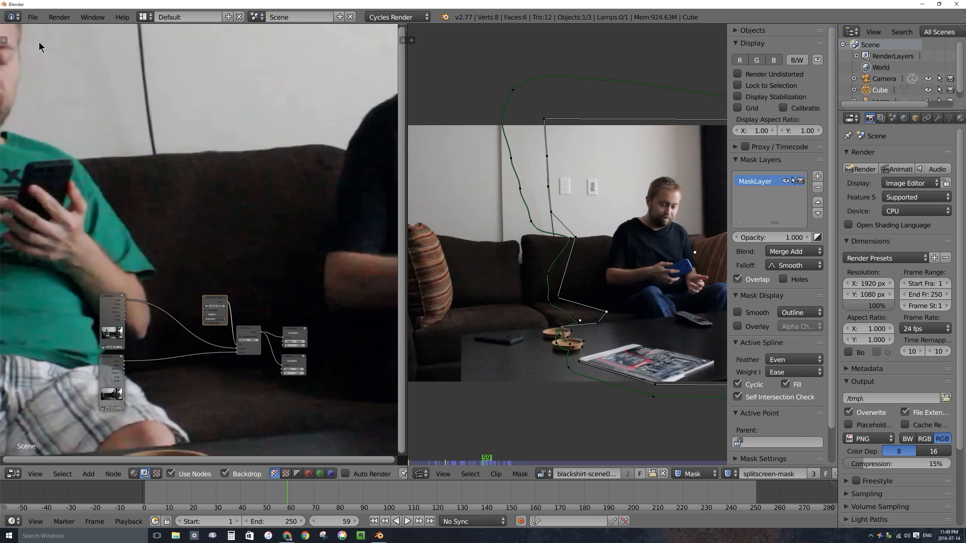
Save the project to the Desktop as 003-splitscreen001
{"action": "left_click", "coordinate": [33, 19]}
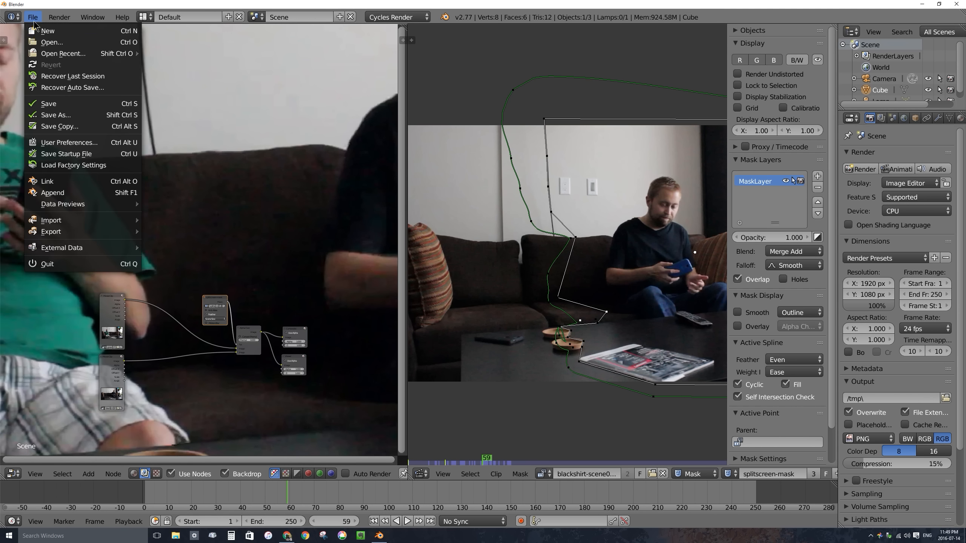
{"action": "left_click", "coordinate": [67, 104]}
{"action": "left_click", "coordinate": [52, 164]}
{"action": "left_click", "coordinate": [201, 59]}
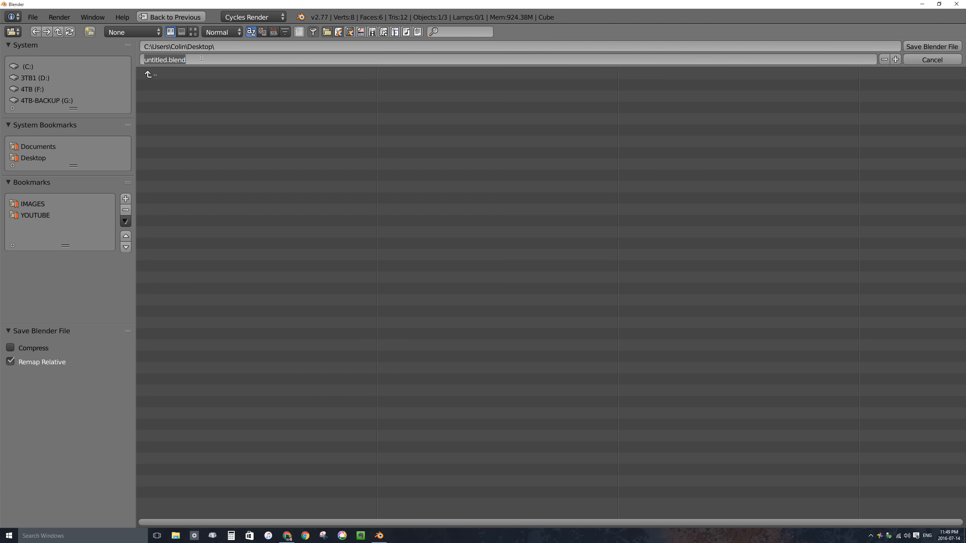
{"action": "type", "text": "003-splitscreen001"}
{"action": "left_click", "coordinate": [918, 50]}
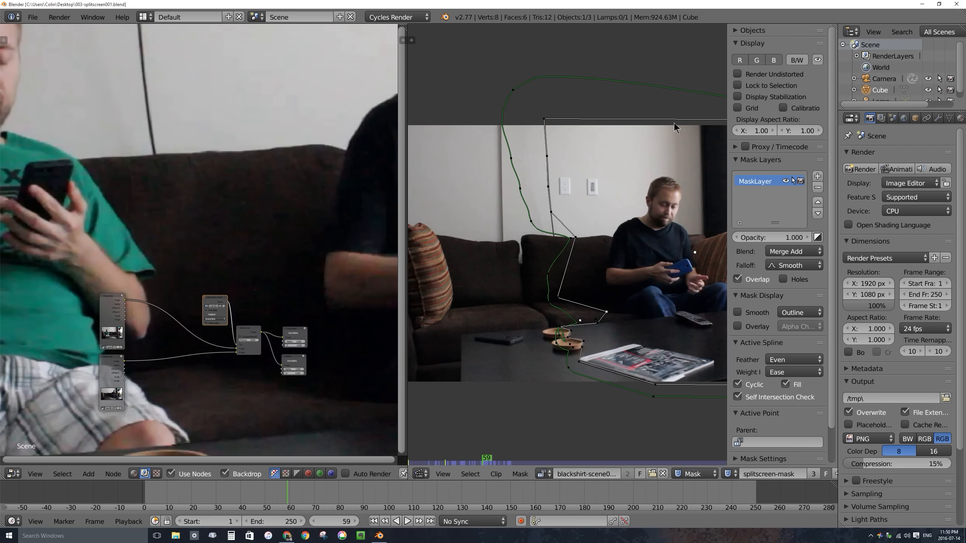
Render the current frame, examine the composite full-screen, and return to the standard layout with the mask editor
{"action": "left_click", "coordinate": [863, 173]}
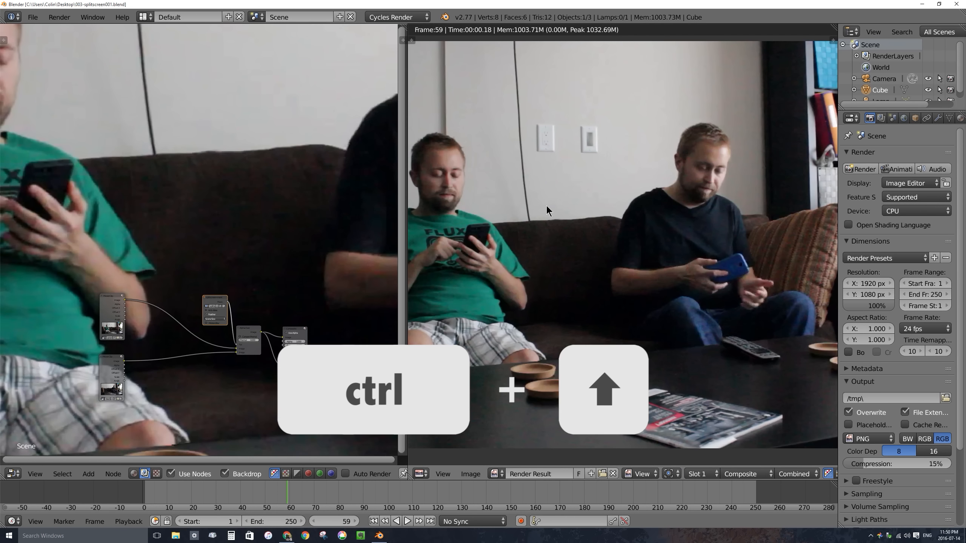
{"action": "key", "text": "ctrl+Up"}
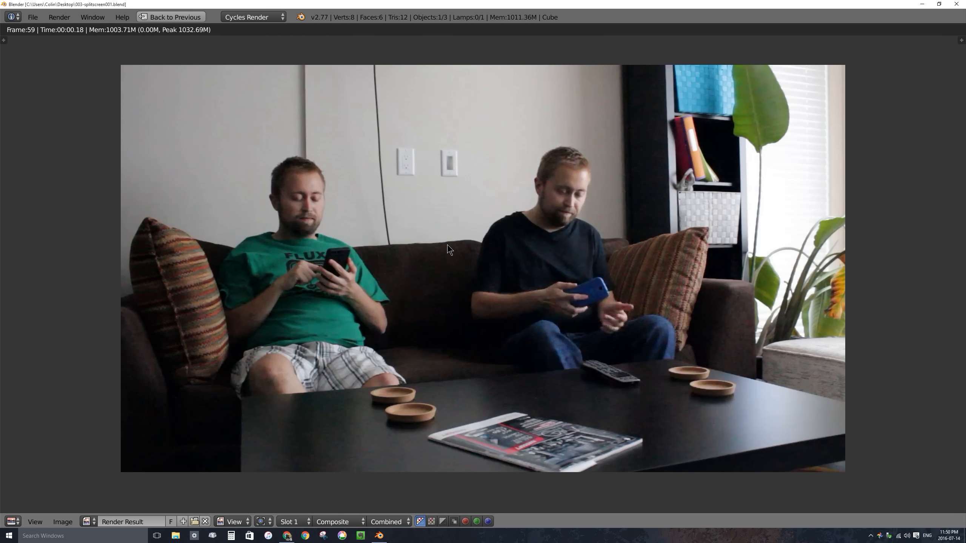
{"action": "key", "text": "ctrl+Up"}
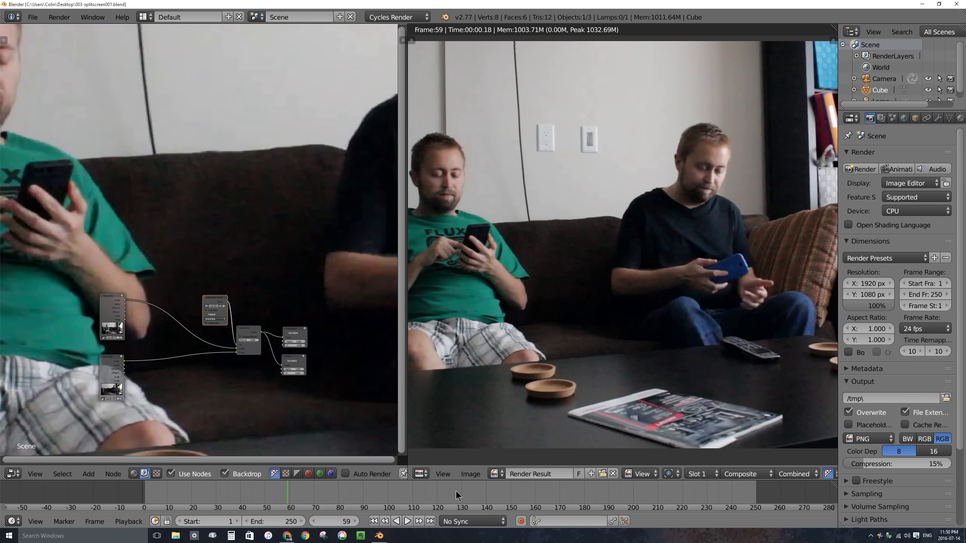
{"action": "key", "text": "ctrl+Up"}
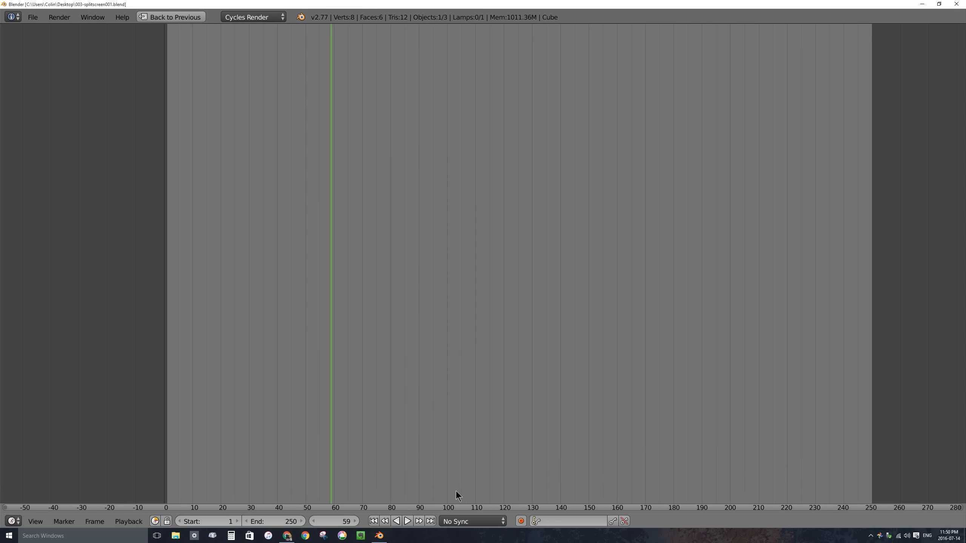
{"action": "key", "text": "ctrl+Up"}
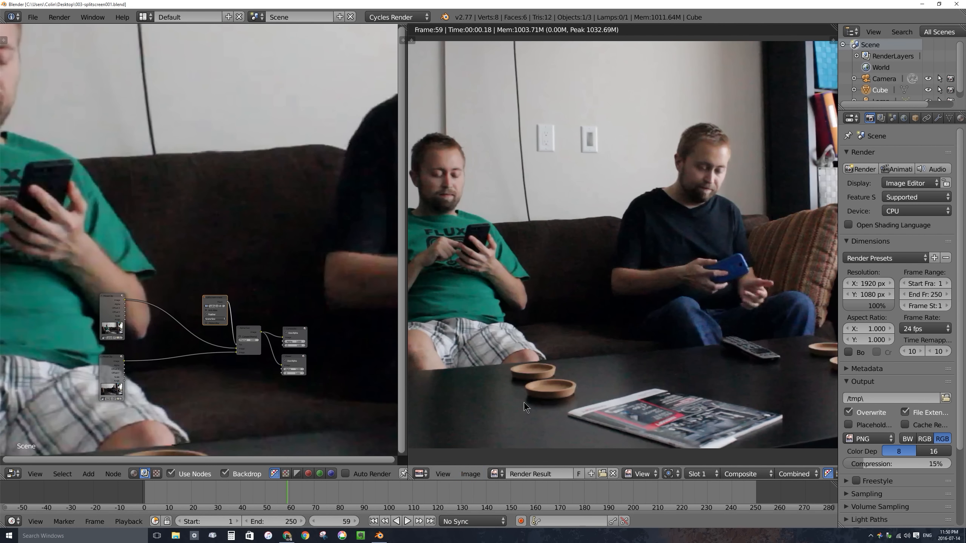
{"action": "key", "text": "ctrl+Up"}
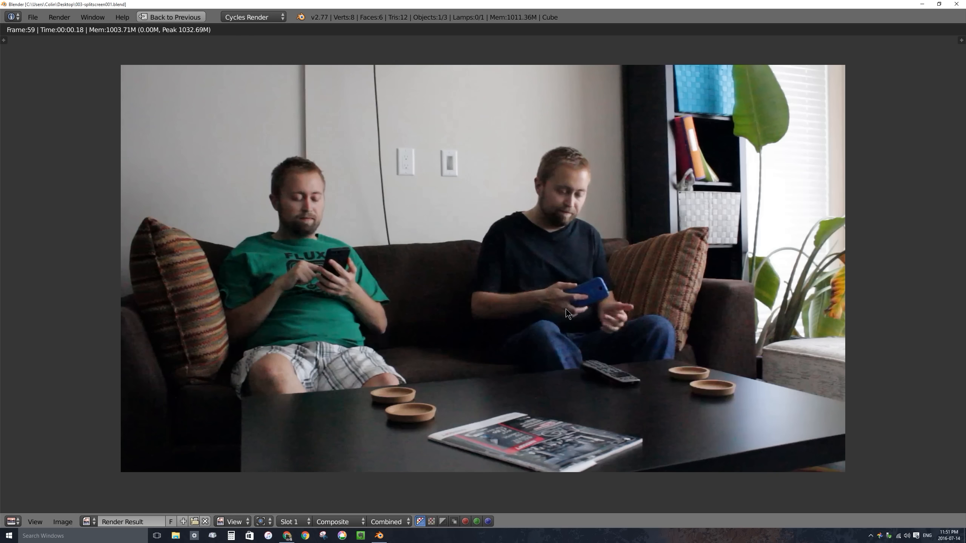
{"action": "key", "text": "Escape"}
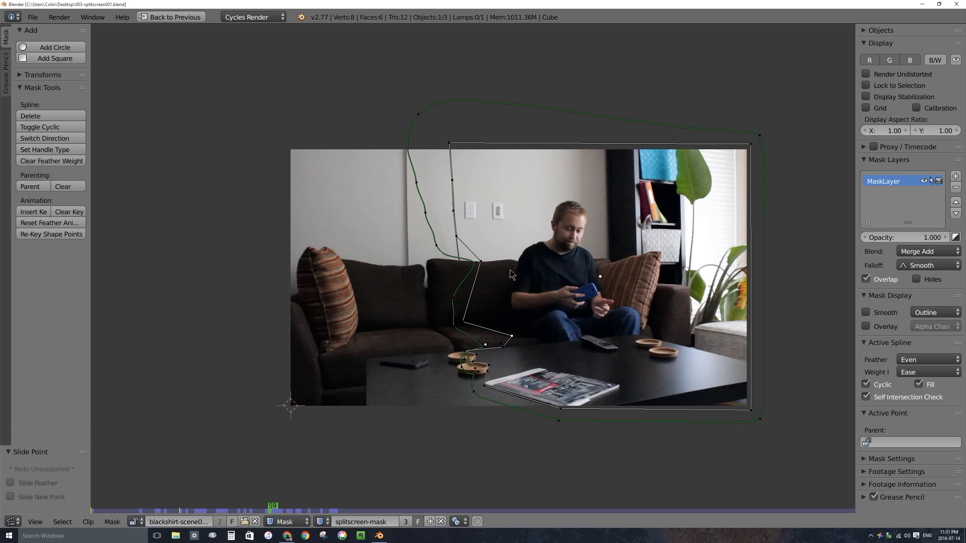
{"action": "key", "text": "ctrl+Up"}
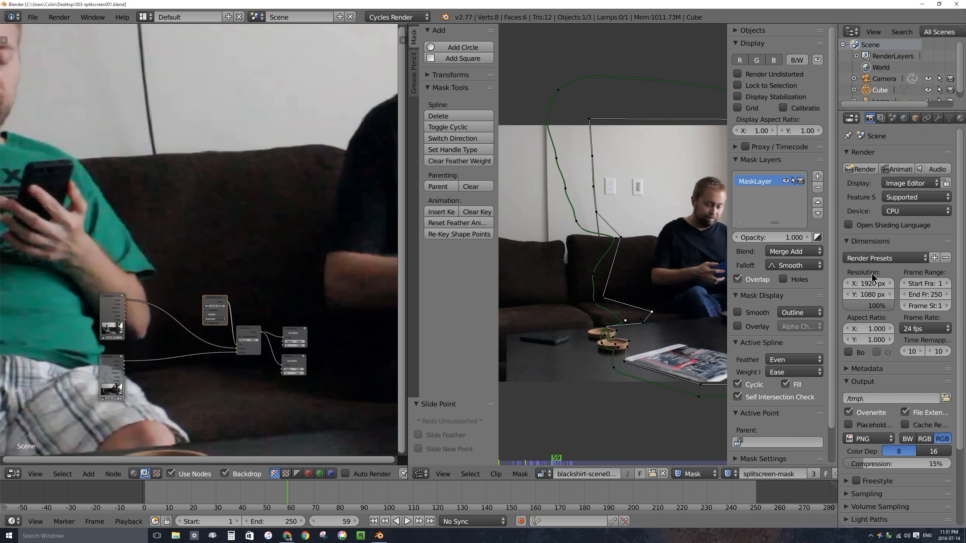
Widen the render settings area and set the output to H.264 video with the MPEG-4 encoding format
{"action": "left_click_drag", "start_coordinate": [838, 257], "coordinate": [763, 257]}
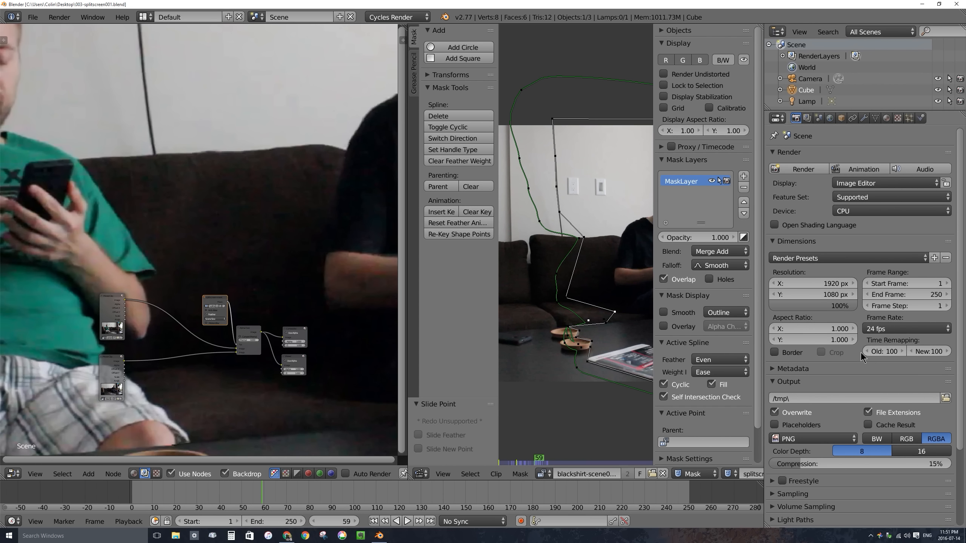
{"action": "left_click", "coordinate": [818, 440]}
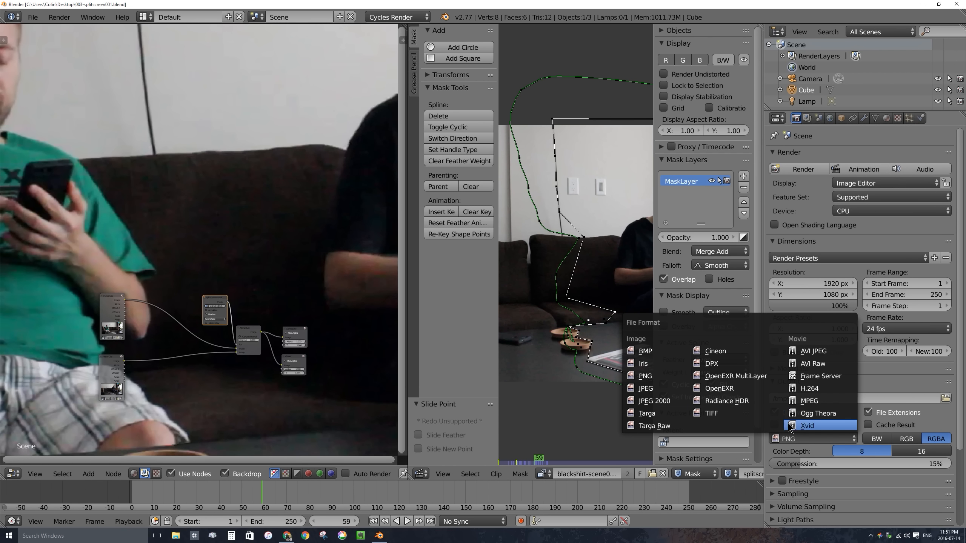
{"action": "left_click", "coordinate": [809, 388]}
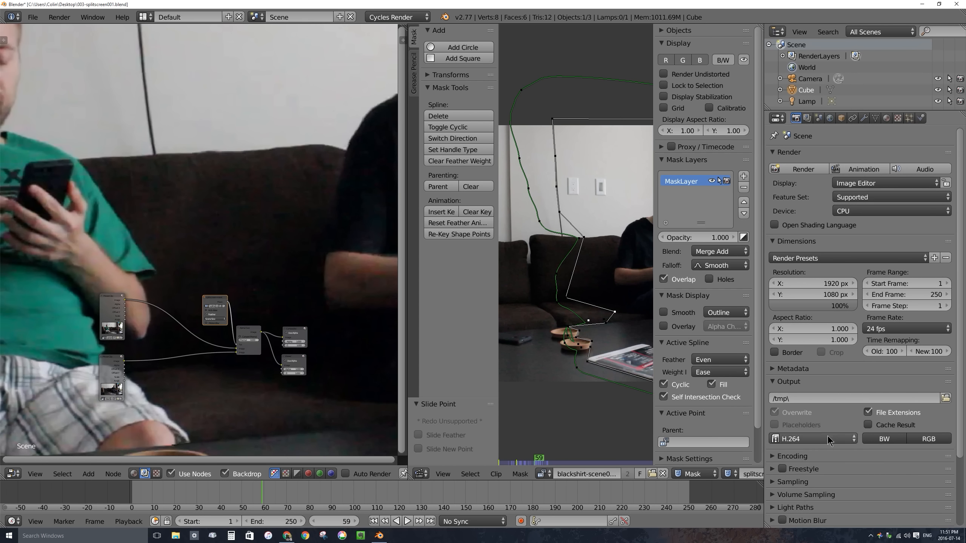
{"action": "left_click", "coordinate": [830, 456]}
{"action": "scroll", "coordinate": [830, 419], "scroll_direction": "down", "scroll_amount": 5}
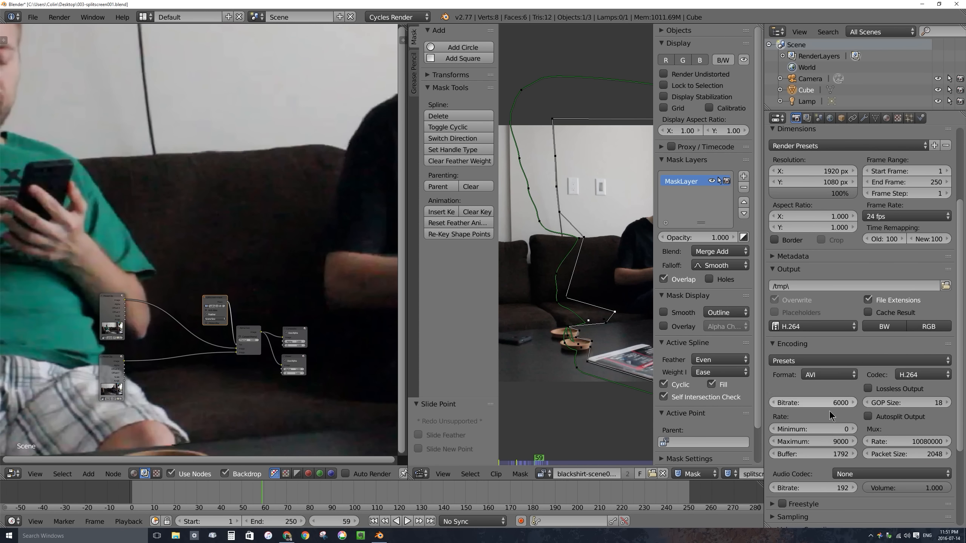
{"action": "left_click", "coordinate": [830, 374]}
{"action": "left_click", "coordinate": [823, 339]}
{"action": "scroll", "coordinate": [830, 254], "scroll_direction": "up", "scroll_amount": 4}
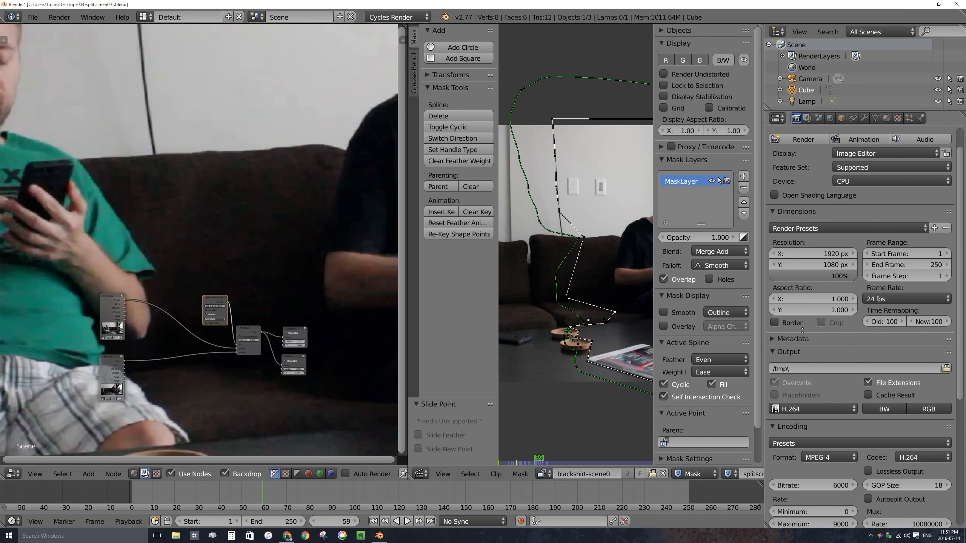
Set the render output location to the Desktop with the file name split-screen-final
{"action": "left_click", "coordinate": [814, 362]}
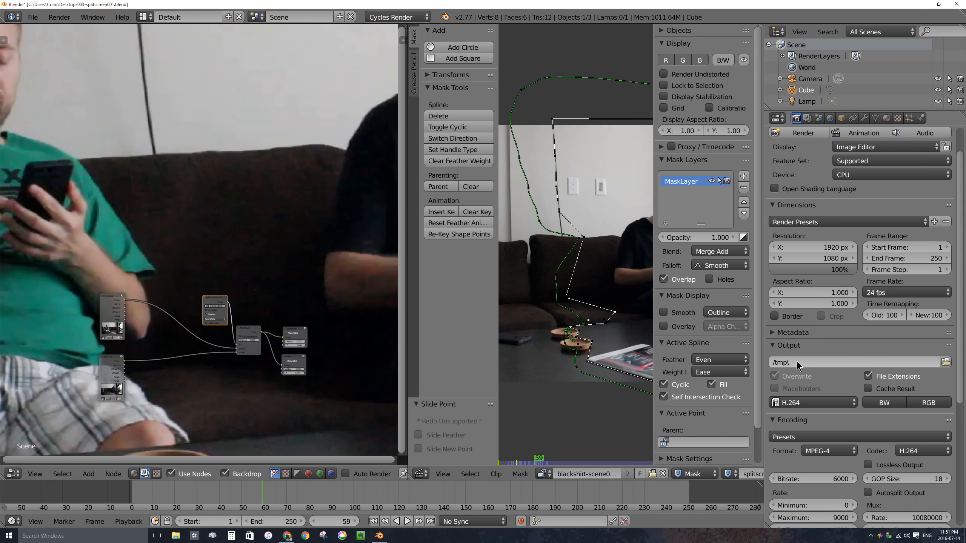
{"action": "left_click", "coordinate": [945, 362]}
{"action": "left_click", "coordinate": [33, 158]}
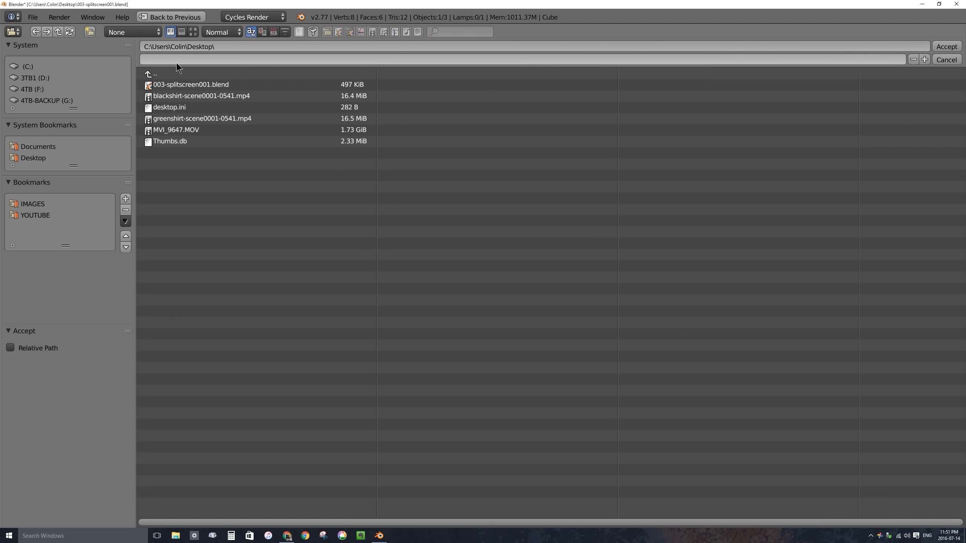
{"action": "left_click", "coordinate": [183, 60]}
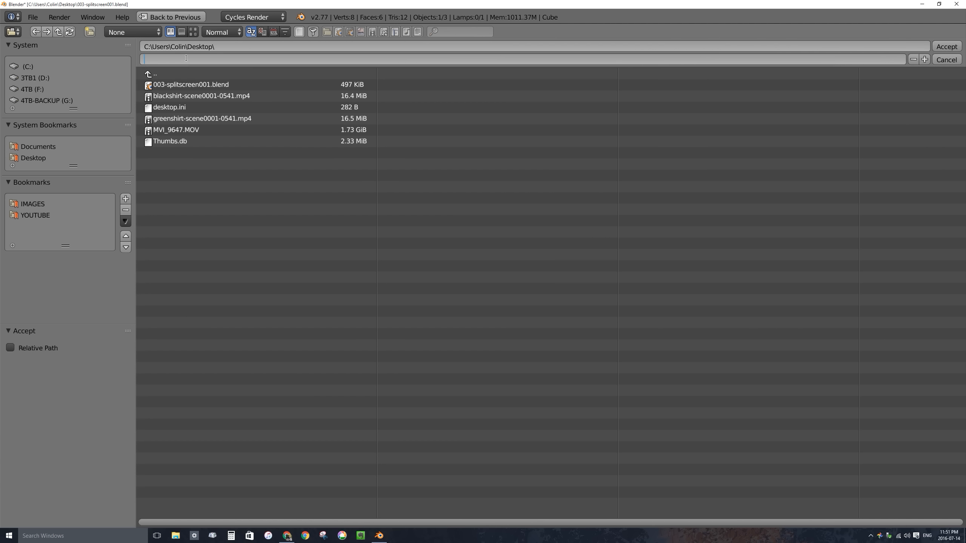
{"action": "type", "text": "split-screen-final"}
{"action": "key", "text": "Return"}
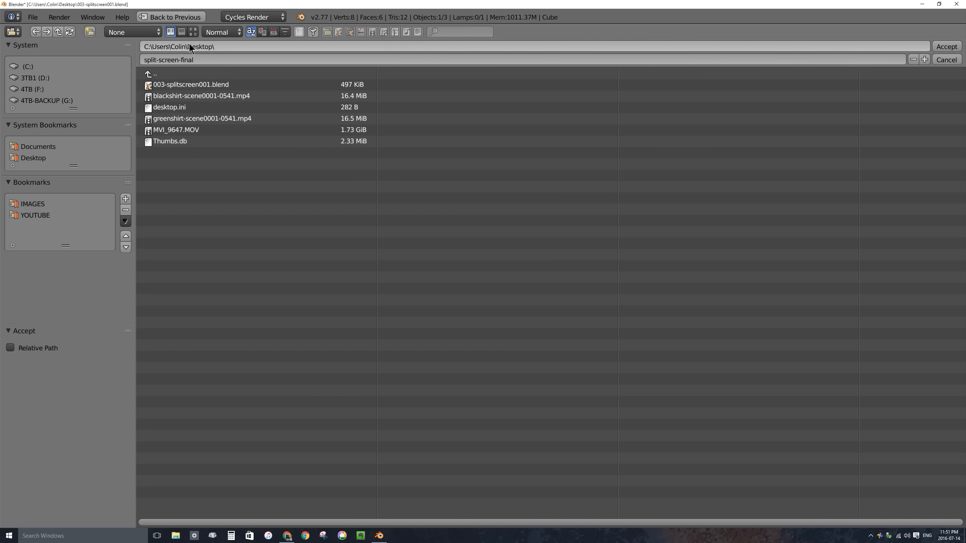
{"action": "left_click", "coordinate": [940, 47]}
{"action": "scroll", "coordinate": [859, 267], "scroll_direction": "up", "scroll_amount": 2}
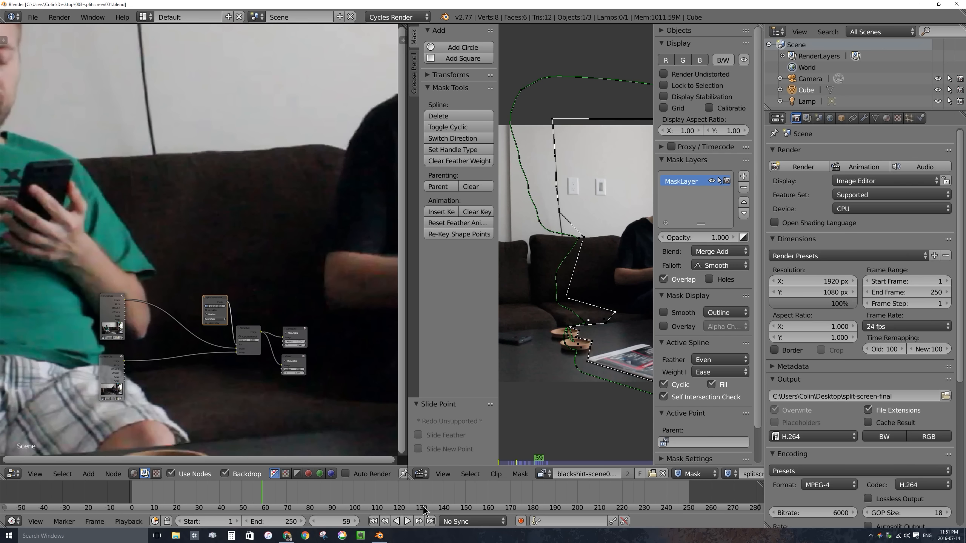
Move to frame 541, set it as the scene's end frame, and save the project
{"action": "middle_click_drag", "start_coordinate": [426, 510], "coordinate": [279, 495]}
{"action": "scroll", "coordinate": [279, 495], "scroll_direction": "down", "scroll_amount": 5}
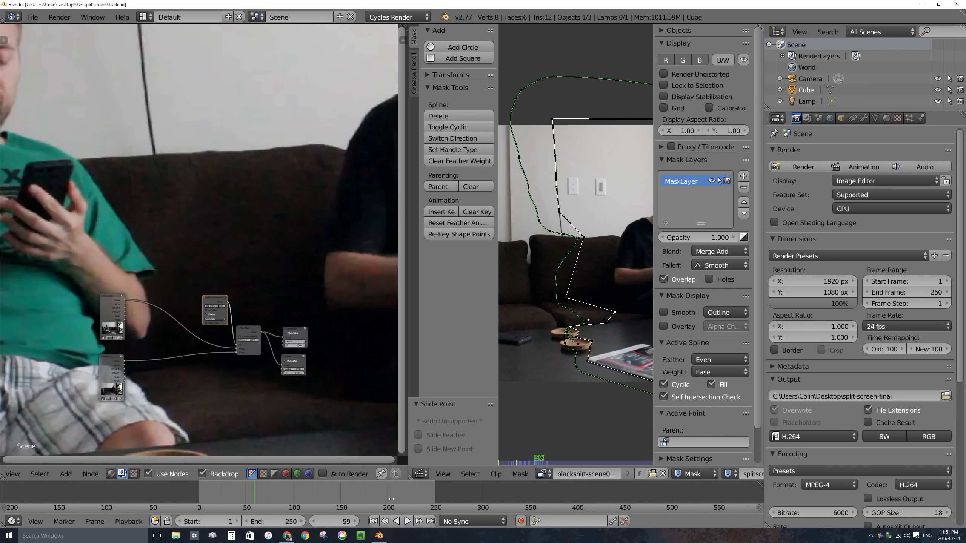
{"action": "left_click_drag", "start_coordinate": [397, 494], "coordinate": [679, 496]}
{"action": "middle_click_drag", "start_coordinate": [678, 497], "coordinate": [581, 497]}
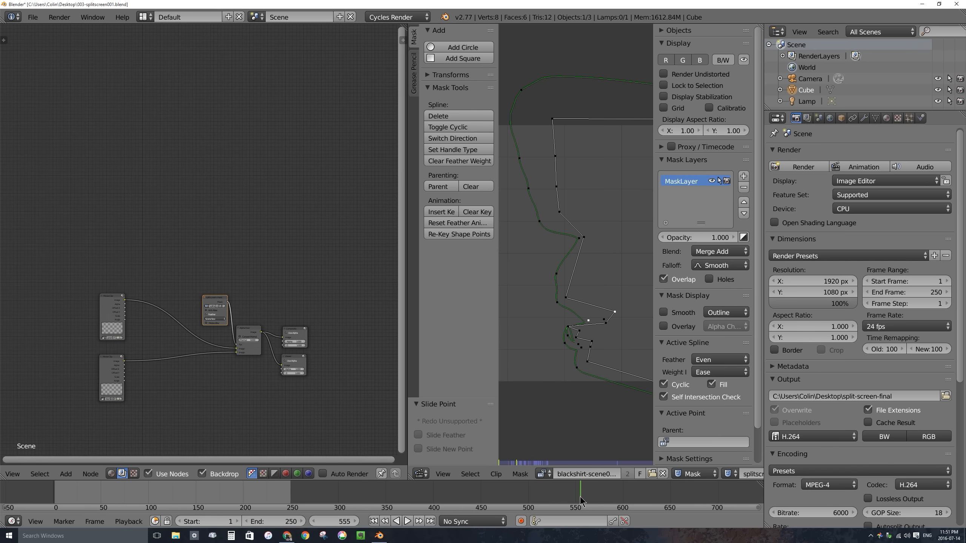
{"action": "left_click_drag", "start_coordinate": [581, 497], "coordinate": [566, 497]}
{"action": "key", "text": "Right"}
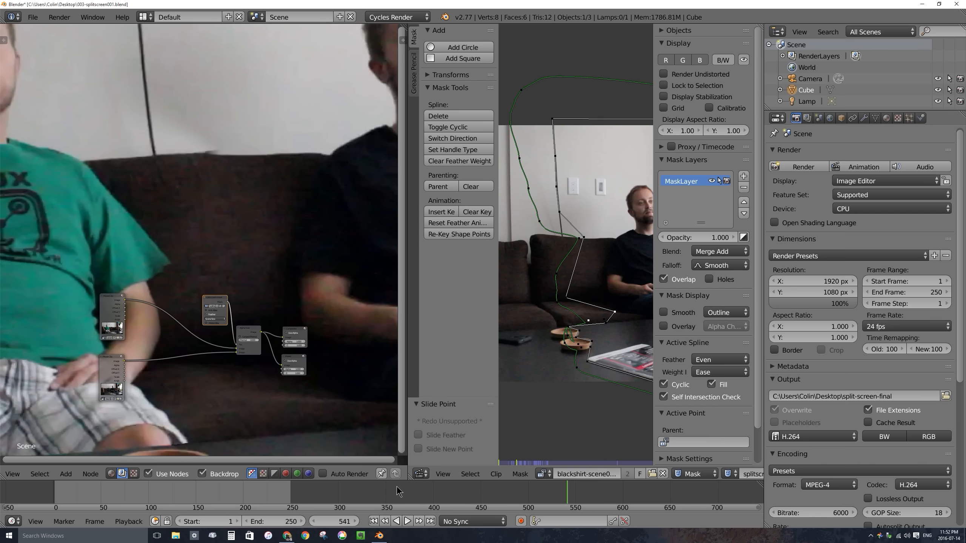
{"action": "key", "text": "e"}
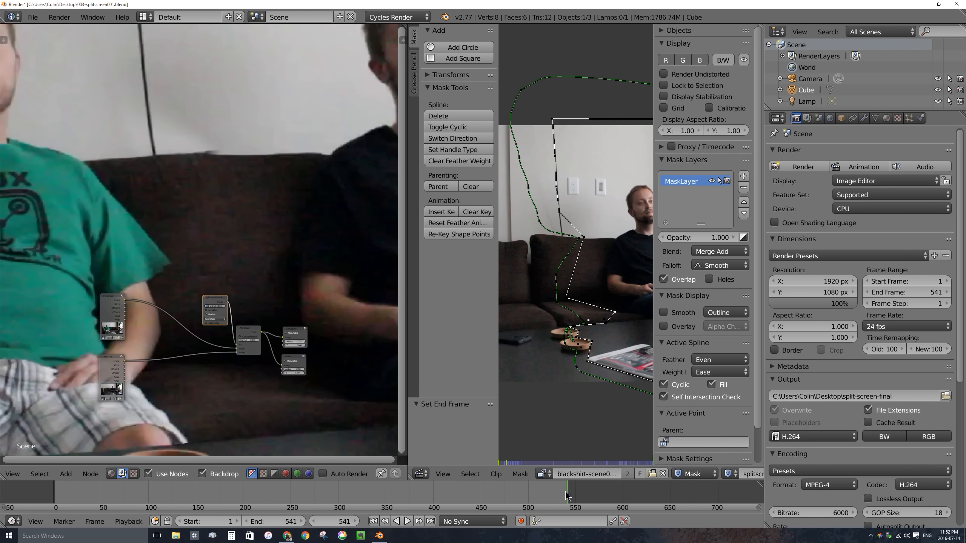
{"action": "key", "text": "ctrl+s"}
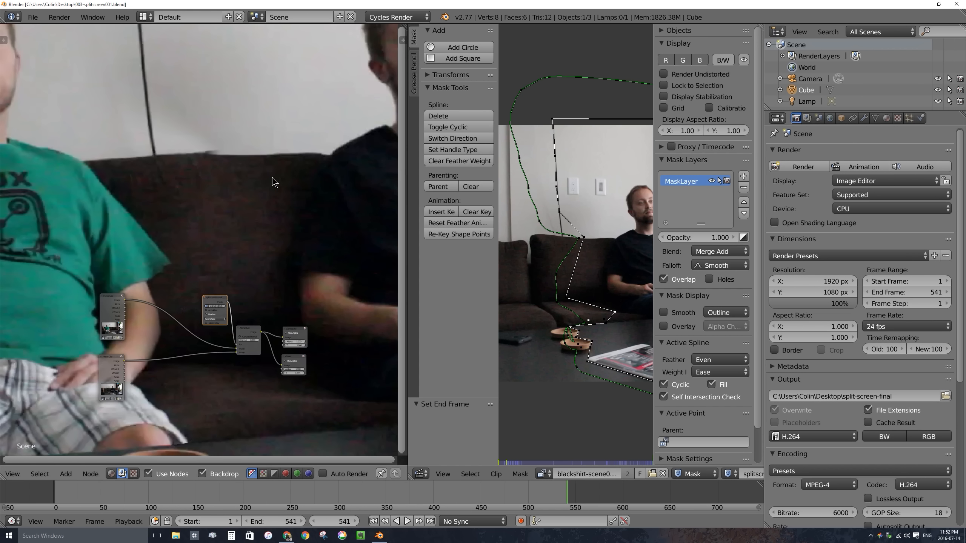
Shrink the composite backdrop until the frame fits and widen the node editor to show both people
{"action": "scroll", "coordinate": [234, 235], "scroll_direction": "down", "scroll_amount": 4}
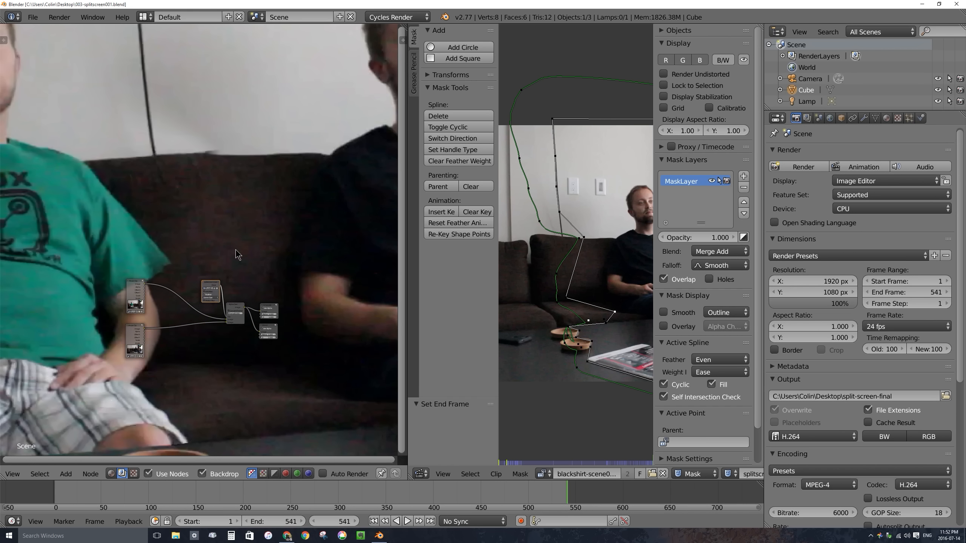
{"action": "scroll", "coordinate": [226, 235], "scroll_direction": "up", "scroll_amount": 4}
{"action": "key", "text": "v"}
{"action": "key", "text": "v"}
{"action": "key", "text": "v"}
{"action": "key", "text": "v"}
{"action": "key", "text": "v"}
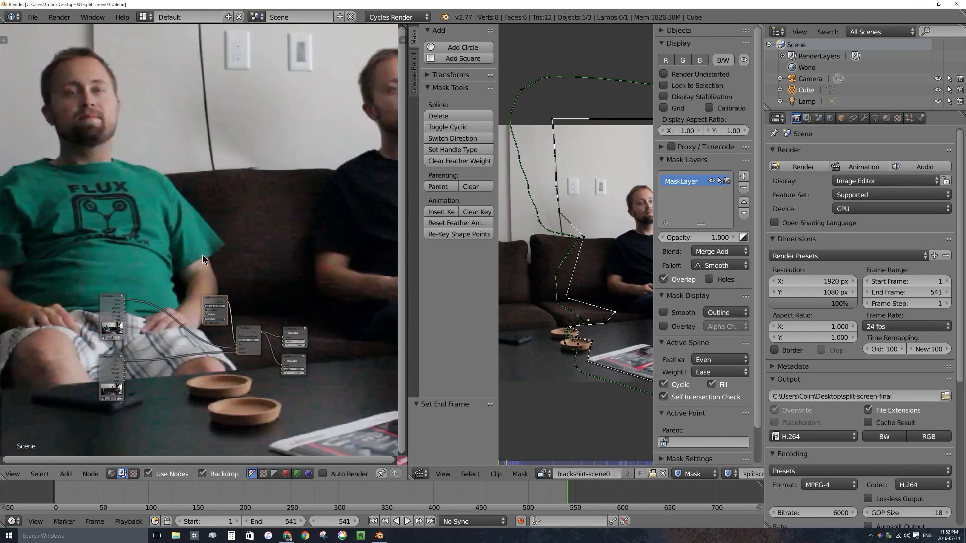
{"action": "key", "text": "v"}
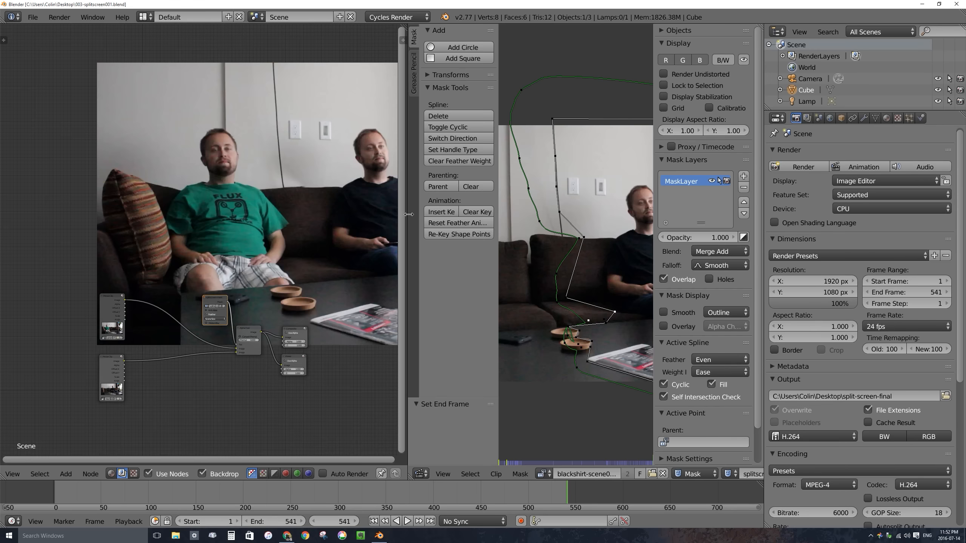
{"action": "left_click_drag", "start_coordinate": [408, 221], "coordinate": [637, 221]}
Examine the split-screen composite at several points along the timeline, ending at frame 329
{"action": "left_click_drag", "start_coordinate": [539, 488], "coordinate": [277, 482]}
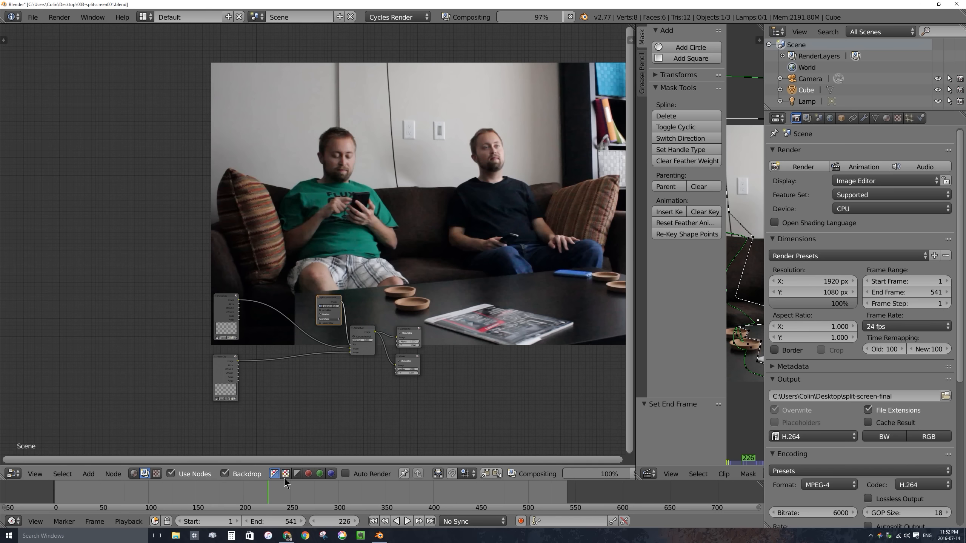
{"action": "left_click", "coordinate": [162, 493]}
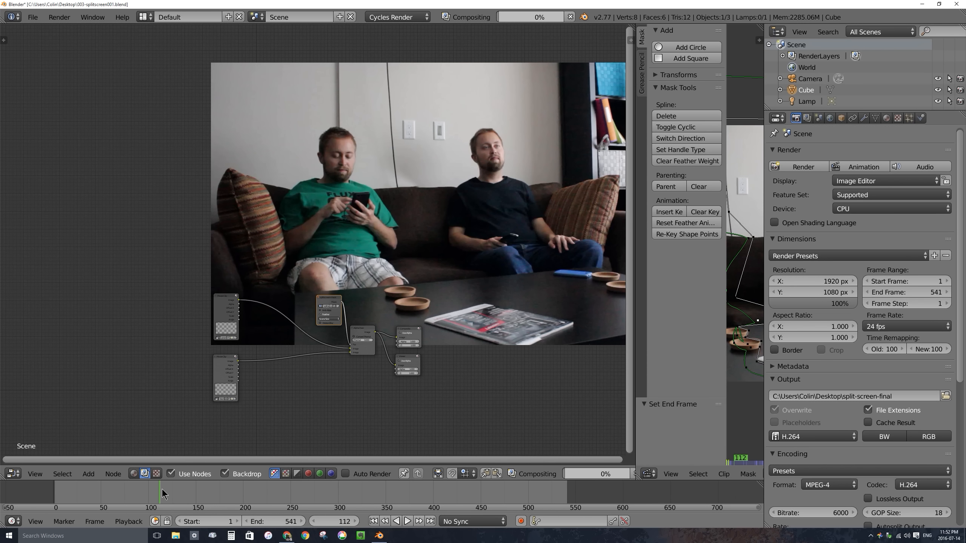
{"action": "key", "text": "alt+a"}
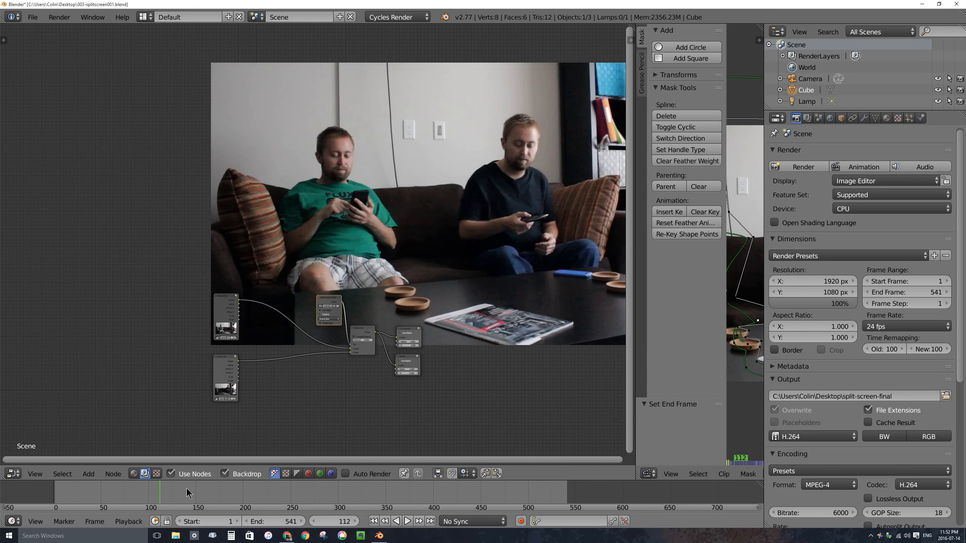
{"action": "left_click_drag", "start_coordinate": [213, 490], "coordinate": [365, 483]}
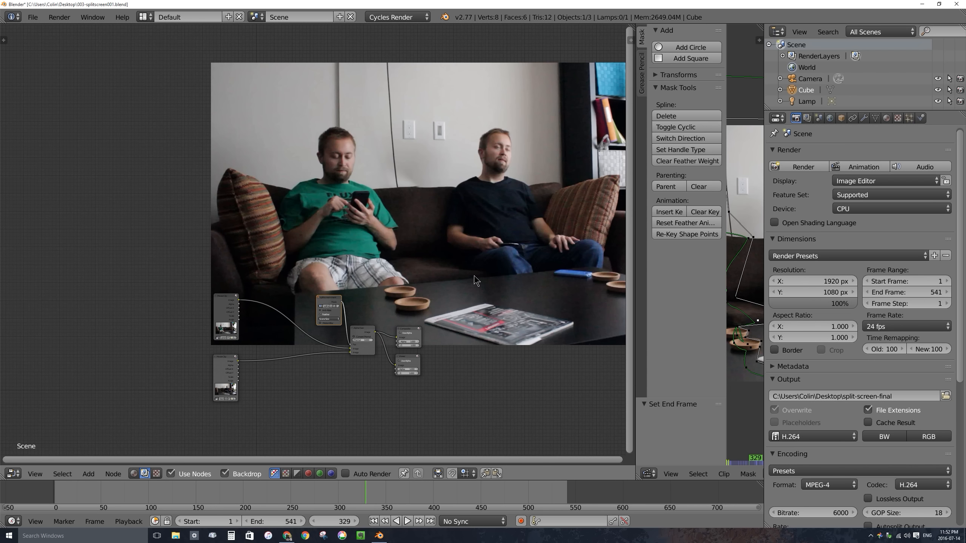
Move the Composite and Viewer nodes away from the Alpha Over node to make room between them
{"action": "middle_click_drag", "start_coordinate": [441, 300], "coordinate": [421, 235]}
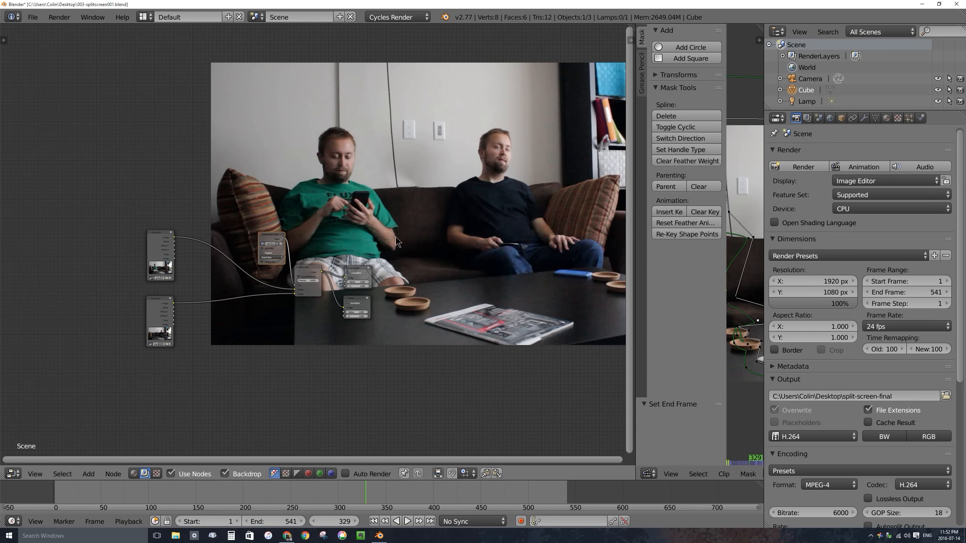
{"action": "left_click_drag", "start_coordinate": [356, 266], "coordinate": [394, 266]}
{"action": "left_click_drag", "start_coordinate": [357, 299], "coordinate": [401, 294]}
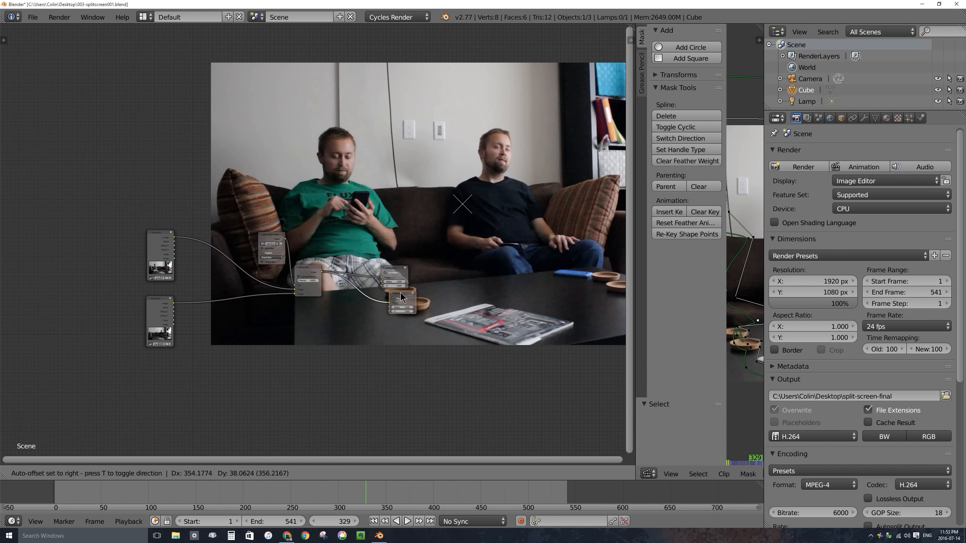
{"action": "scroll", "coordinate": [339, 248], "scroll_direction": "up", "scroll_amount": 3}
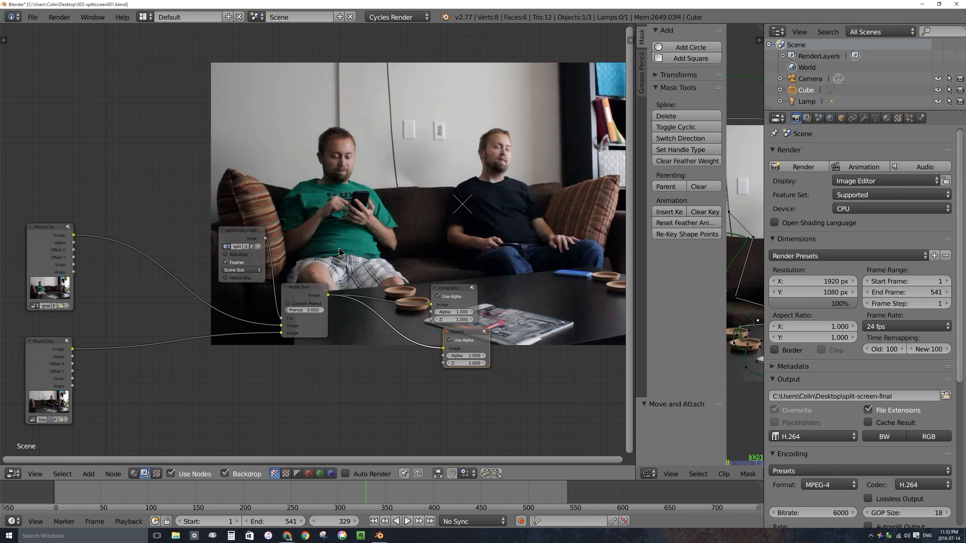
{"action": "left_click_drag", "start_coordinate": [449, 294], "coordinate": [467, 279]}
{"action": "left_click_drag", "start_coordinate": [461, 330], "coordinate": [492, 324]}
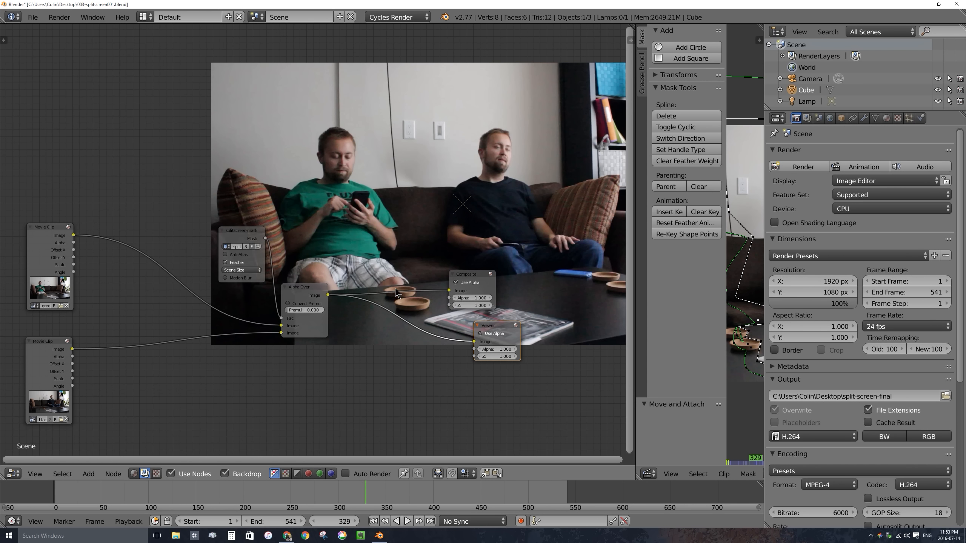
Insert an RGB Curves node between the Alpha Over node and the Composite and Viewer outputs
{"action": "key", "text": "shift+a"}
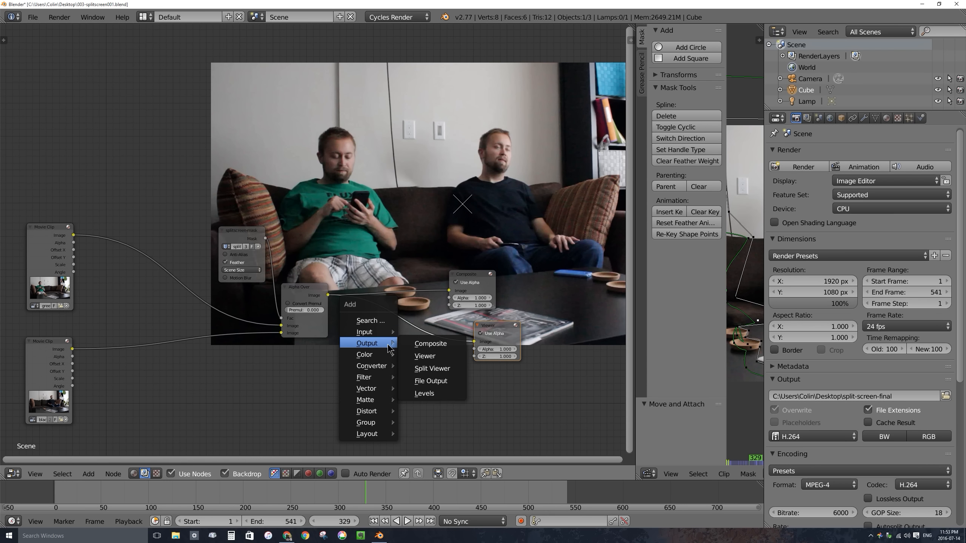
{"action": "mouse_move", "coordinate": [365, 355]}
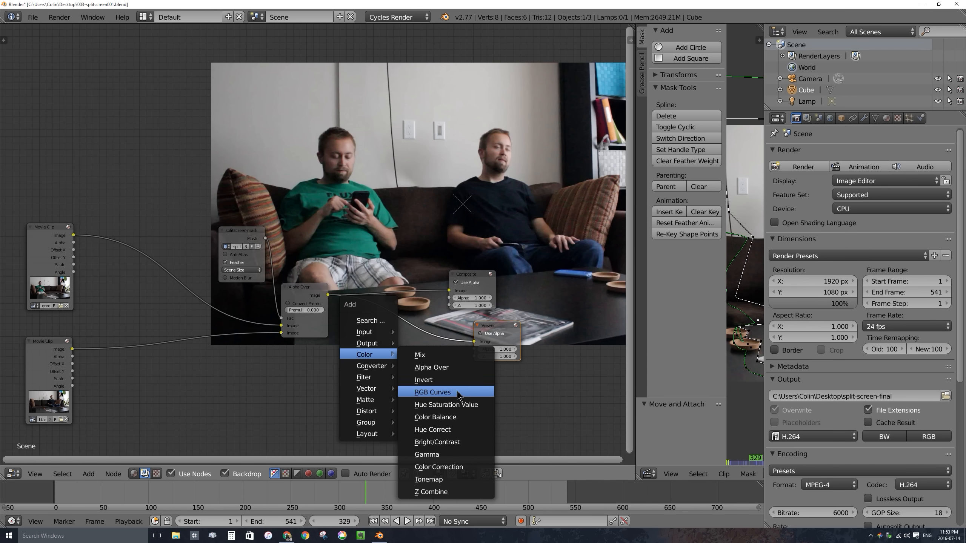
{"action": "left_click", "coordinate": [426, 392]}
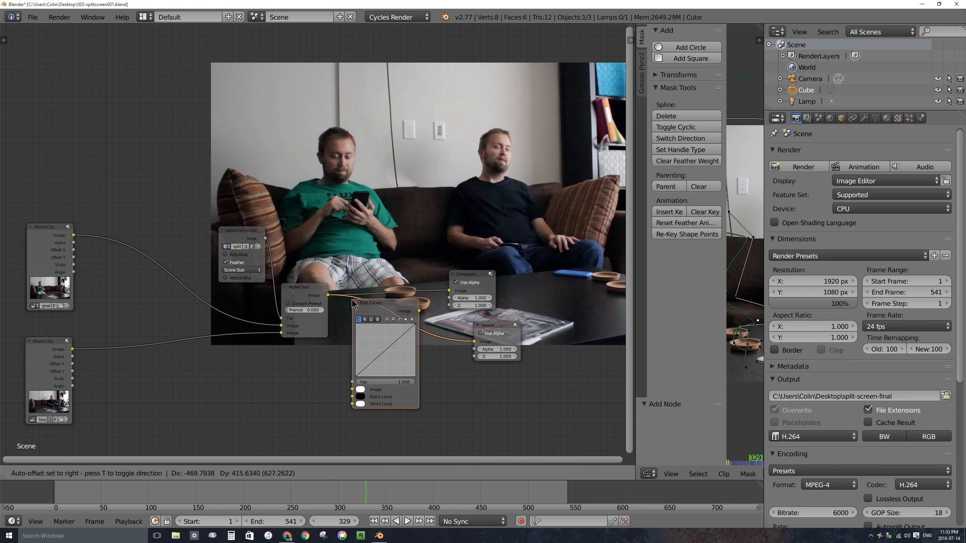
{"action": "left_click", "coordinate": [355, 305]}
{"action": "scroll", "coordinate": [411, 363], "scroll_direction": "up", "scroll_amount": 4}
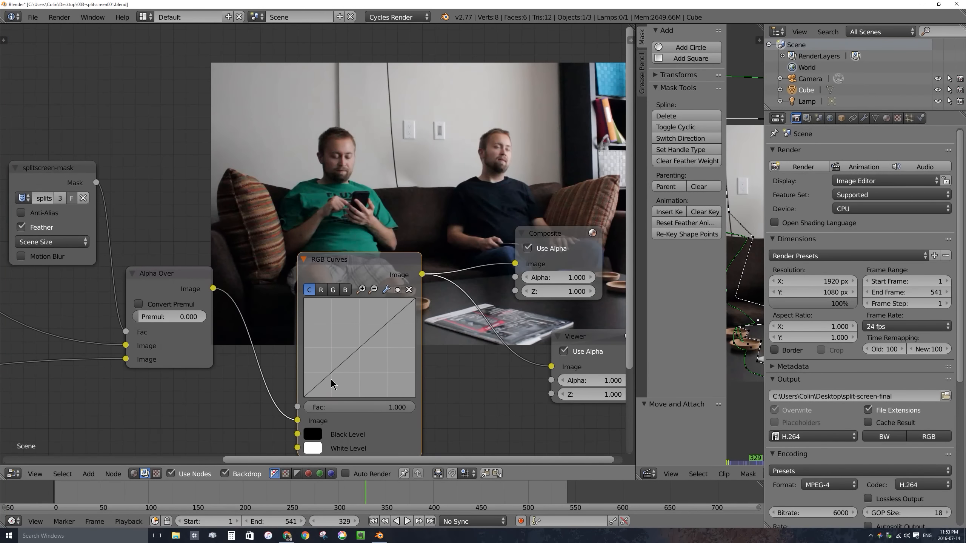
Shape the combined curve into a slight S with darker shadows and brighter highlights, and lower the blue curve's midtones
{"action": "left_click_drag", "start_coordinate": [320, 383], "coordinate": [320, 387]}
{"action": "left_click_drag", "start_coordinate": [404, 309], "coordinate": [406, 303]}
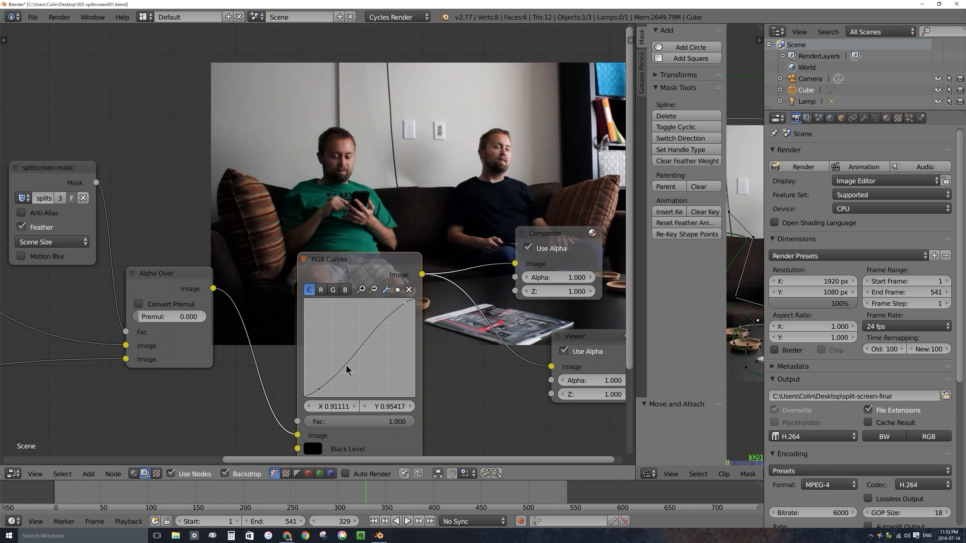
{"action": "left_click", "coordinate": [322, 292]}
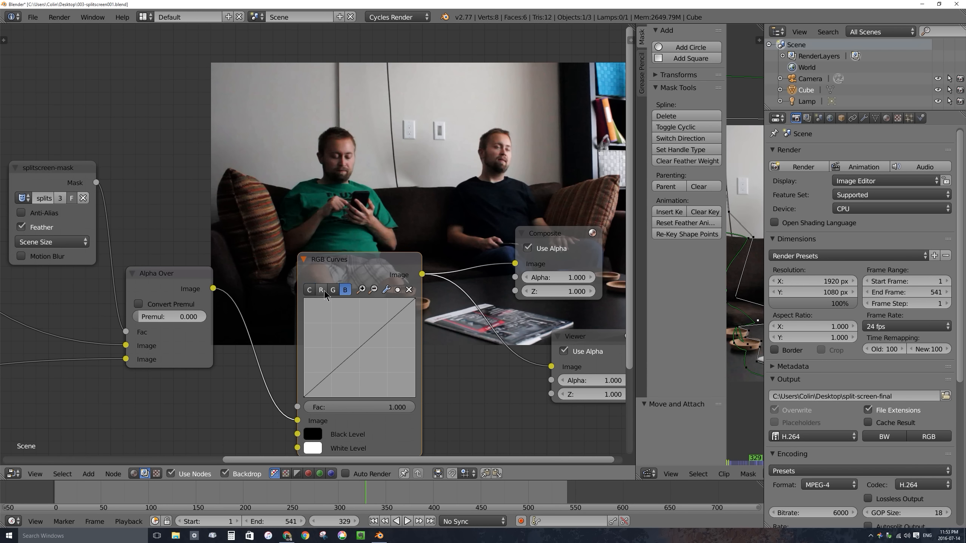
{"action": "left_click", "coordinate": [344, 291]}
{"action": "left_click_drag", "start_coordinate": [360, 348], "coordinate": [364, 355]}
Add a midtone point to the green curve, and a shadow point at about X 0.19, Y 0.21
{"action": "left_click", "coordinate": [309, 290]}
{"action": "left_click", "coordinate": [333, 290]}
{"action": "left_click", "coordinate": [356, 347]}
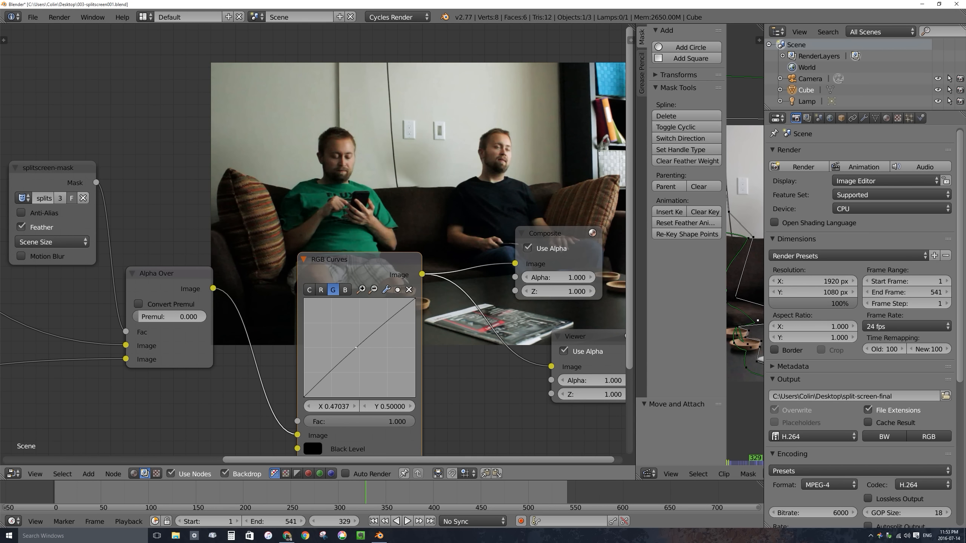
{"action": "left_click_drag", "start_coordinate": [356, 348], "coordinate": [325, 376]}
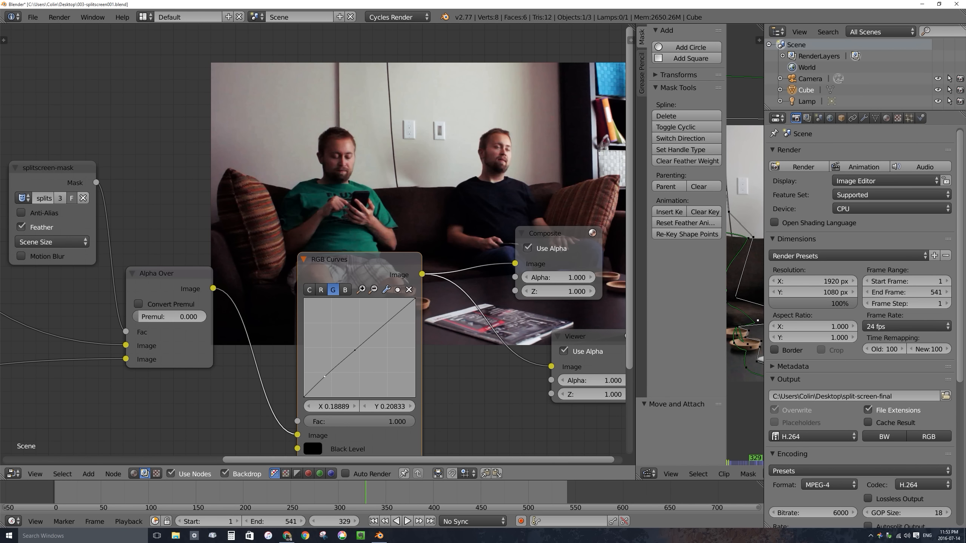
Refine the blue curve with a highlight point at about X 0.77, Y 0.75, and save over 003-splitscreen001.blend
{"action": "left_click", "coordinate": [345, 290]}
{"action": "left_click", "coordinate": [354, 348]}
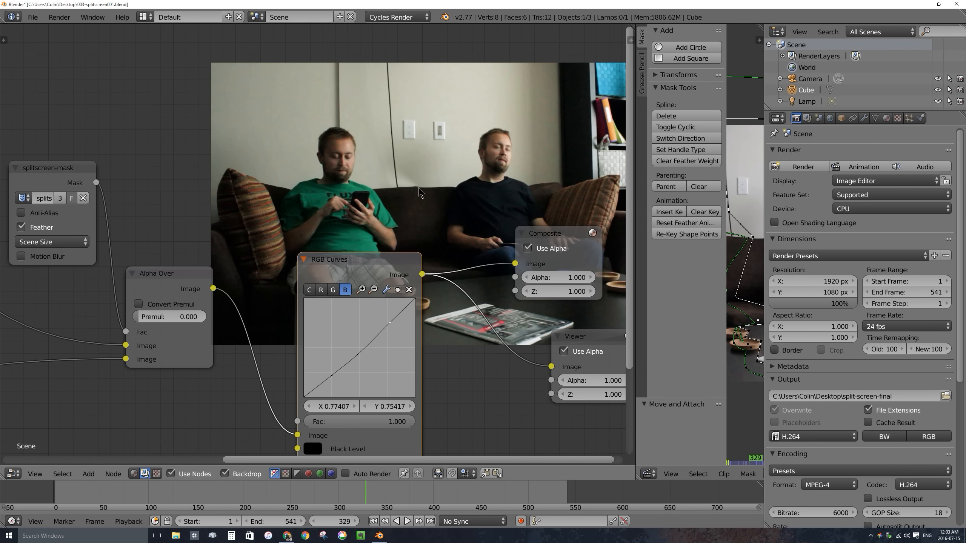
{"action": "key", "text": "ctrl+s"}
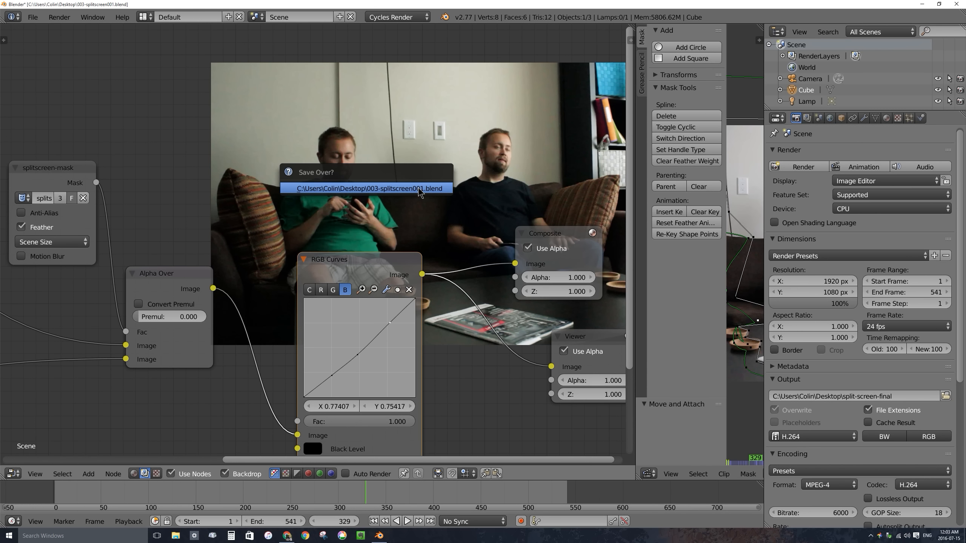